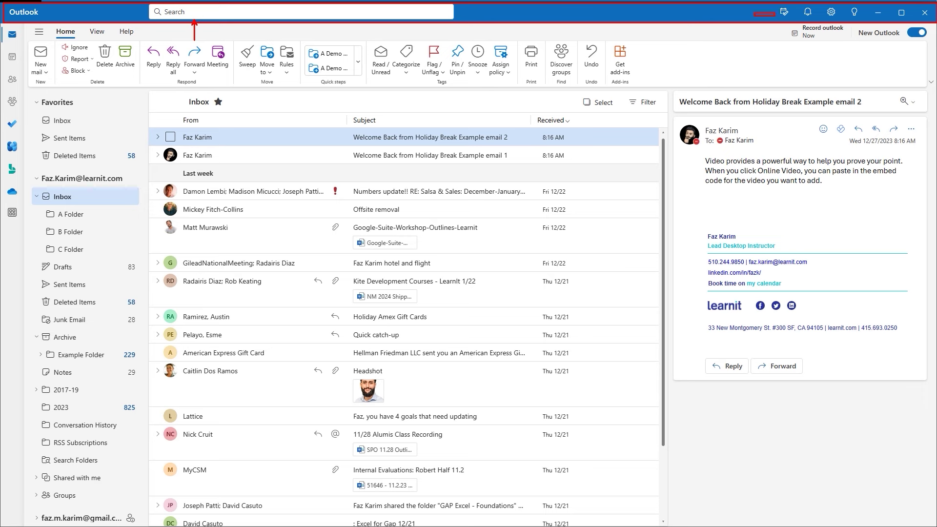
Open My Day beside the inbox, view its Calendar, then switch to the To Do list.
click(781, 13)
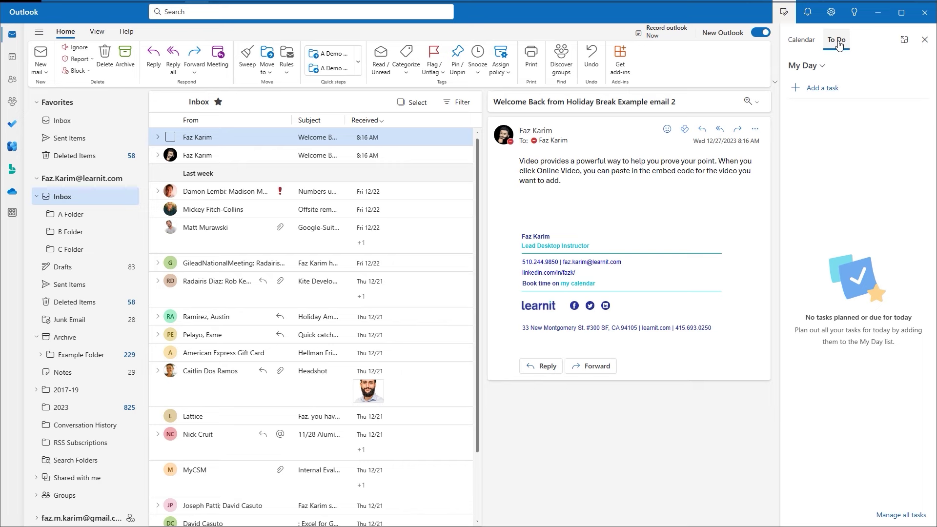
click(811, 43)
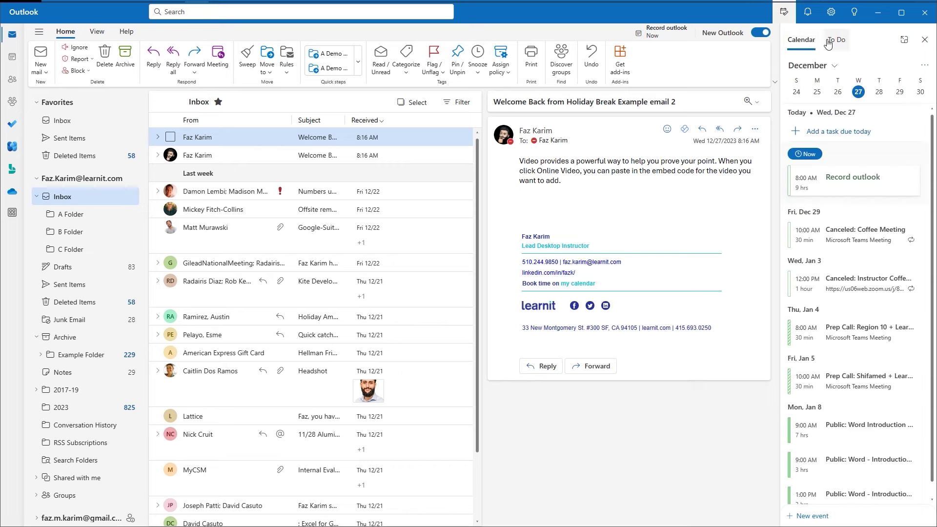
click(828, 42)
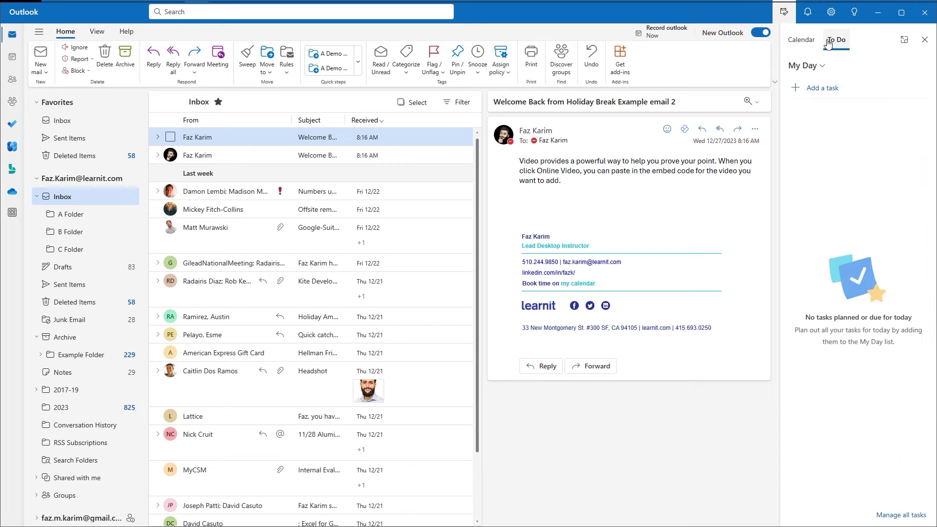
Dismiss all notifications, scroll through the Tips list, then close the side pane.
click(808, 12)
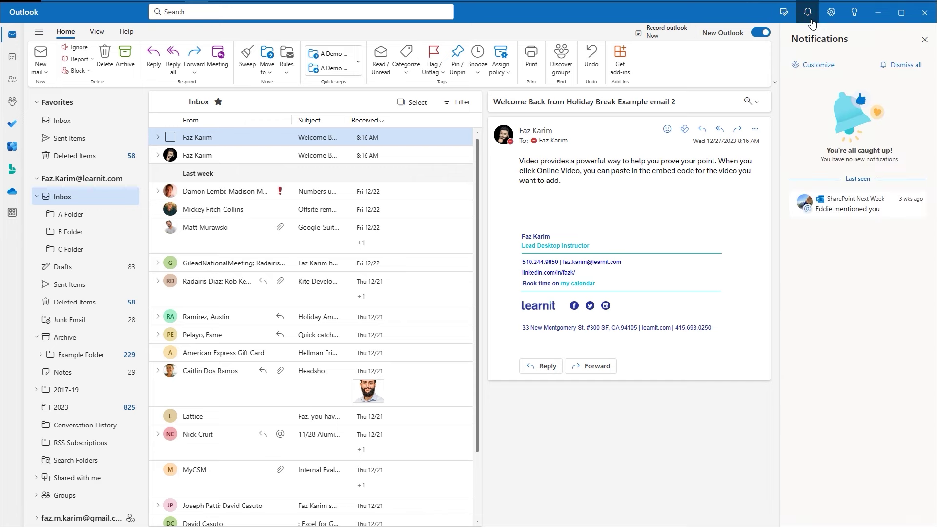
click(892, 67)
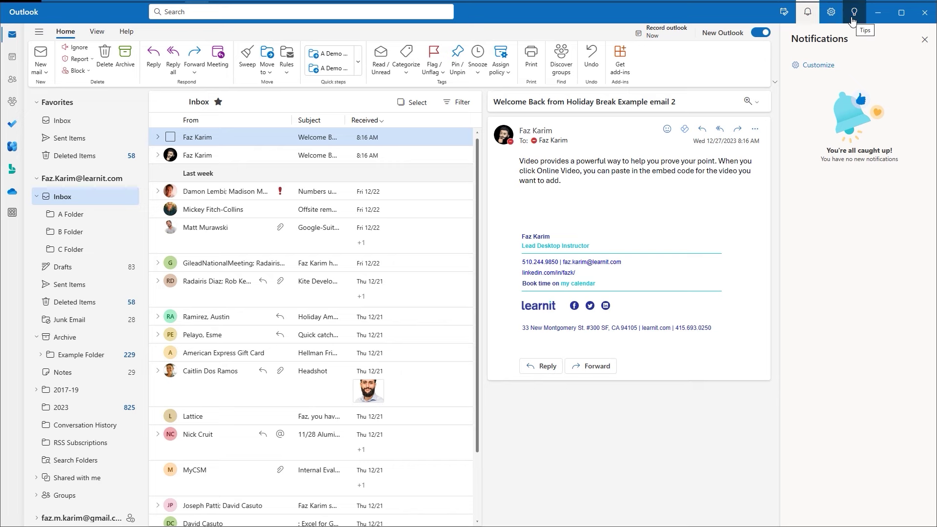
click(853, 20)
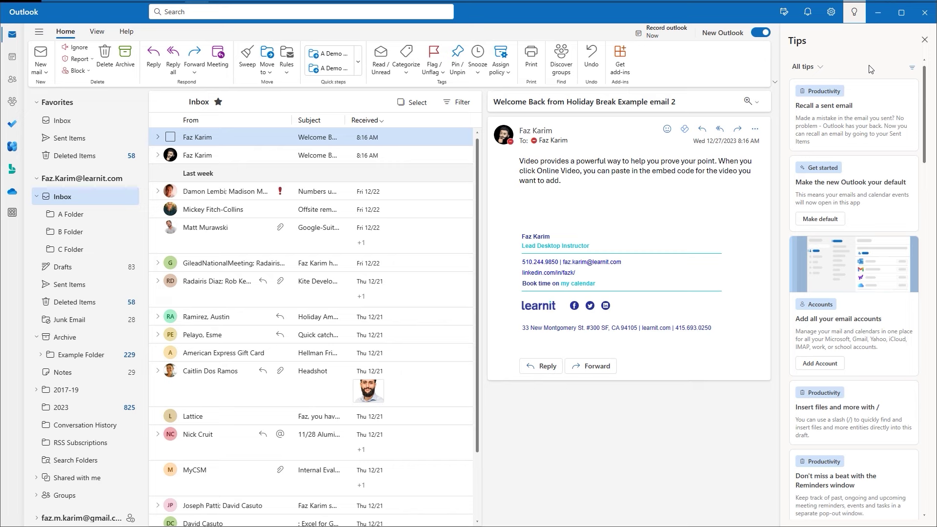
scroll(869, 69, down, 5)
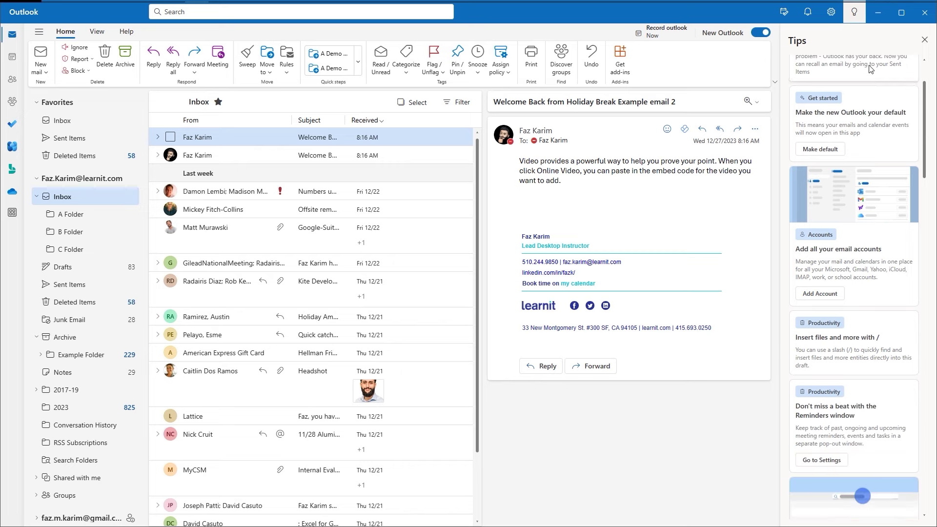
scroll(869, 68, down, 5)
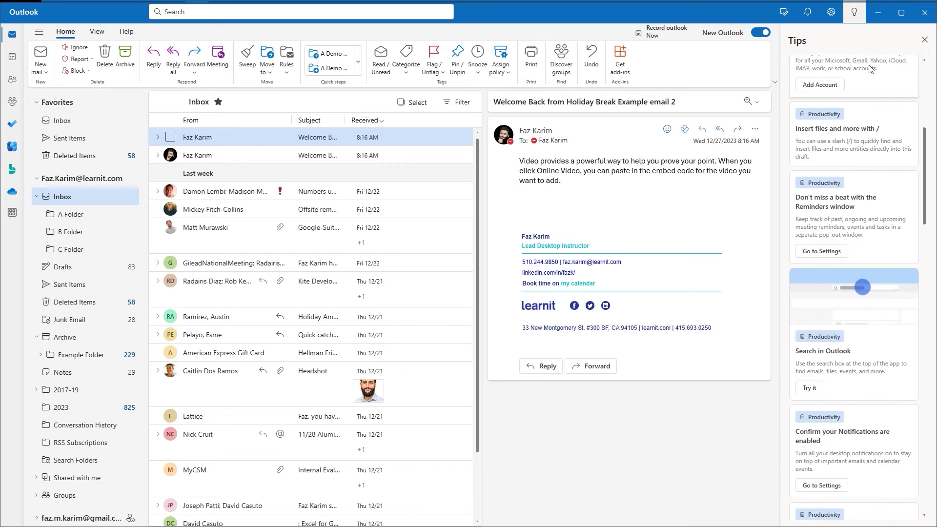
scroll(869, 68, down, 8)
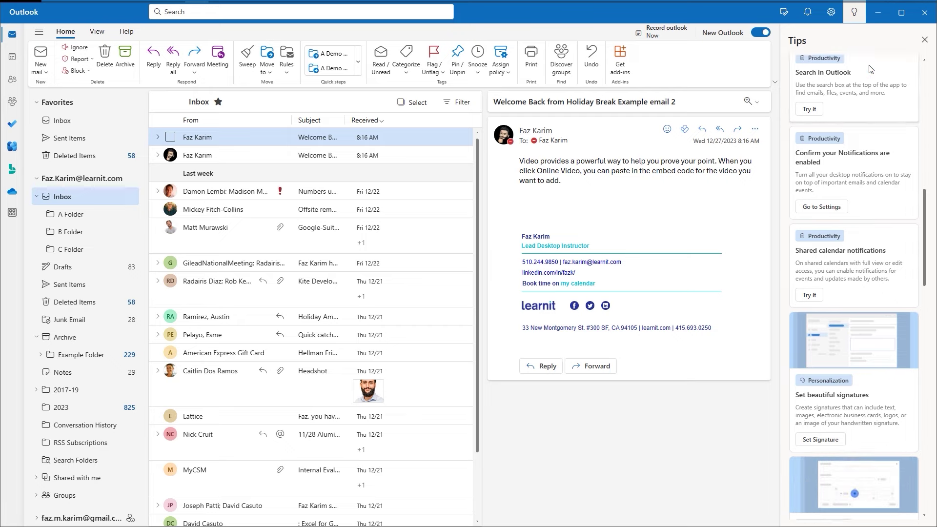
scroll(869, 68, down, 7)
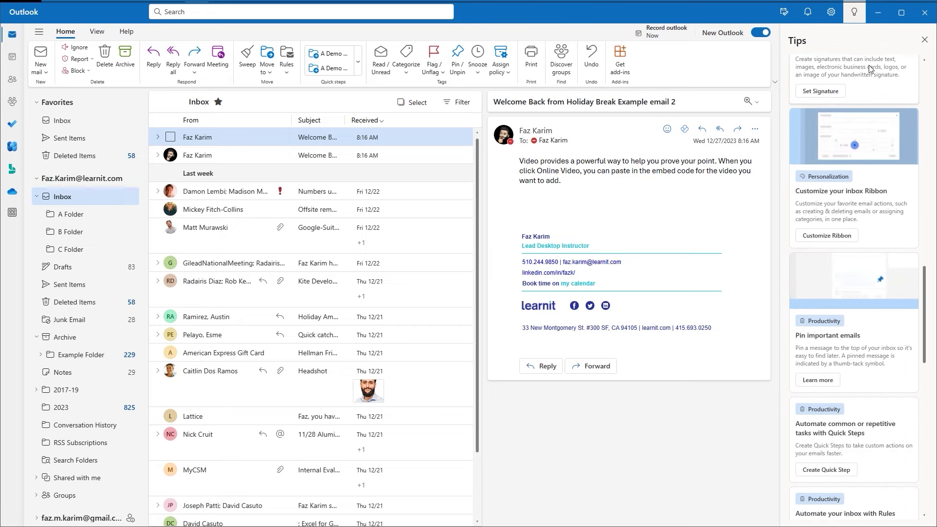
scroll(868, 65, up, 7)
scroll(869, 65, up, 12)
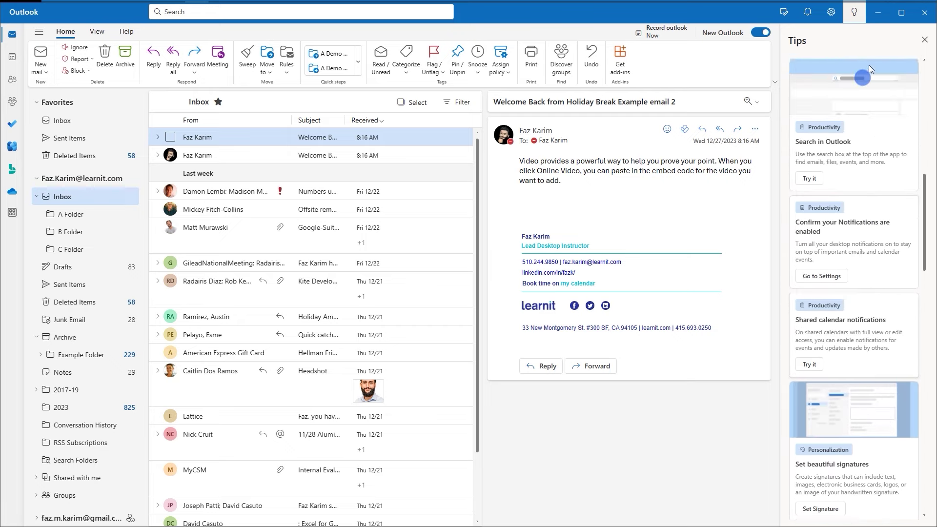
scroll(869, 69, up, 5)
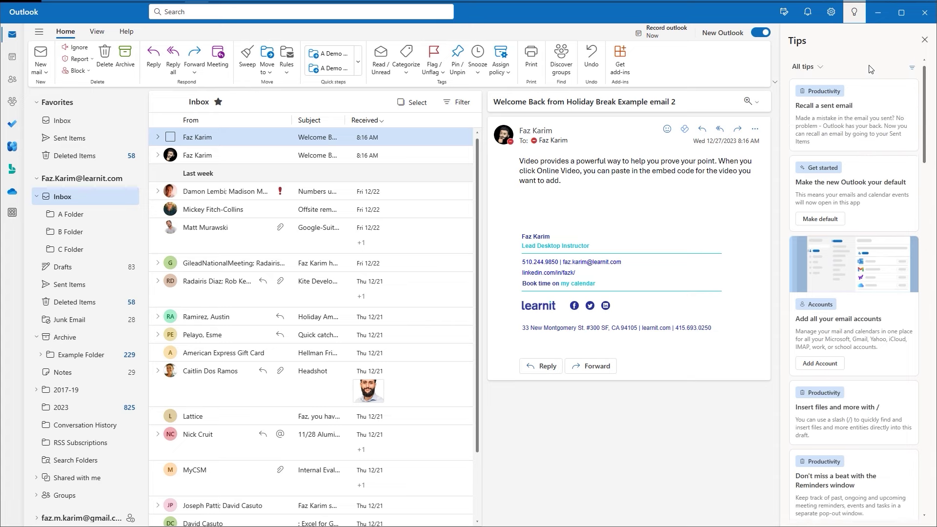
click(853, 12)
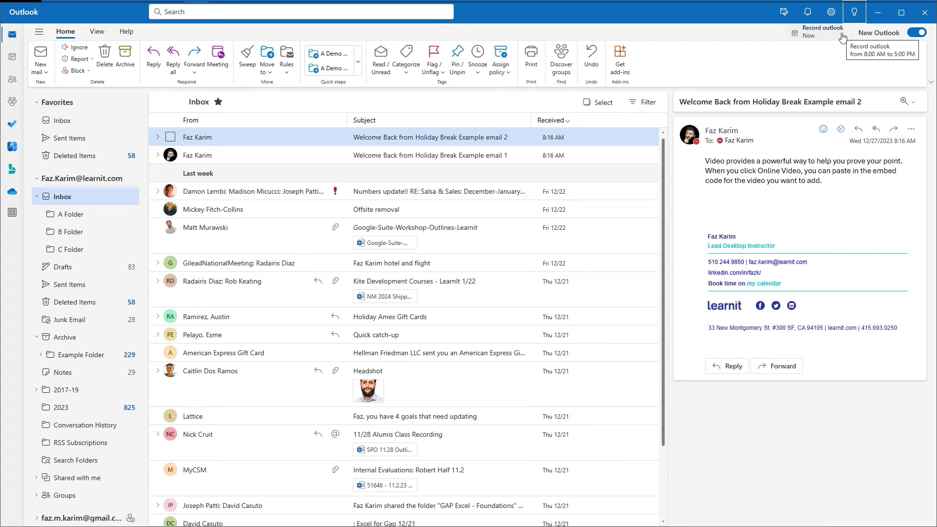
click(842, 37)
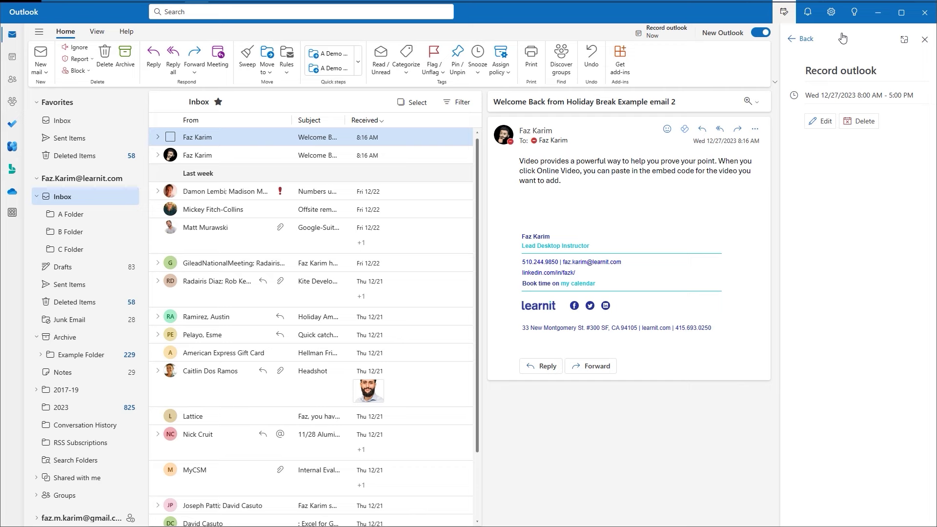
click(807, 38)
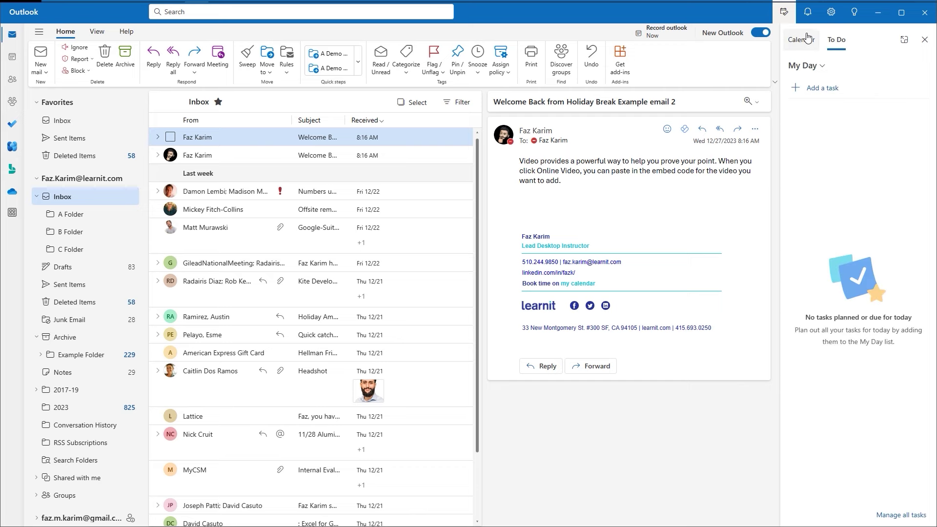
click(925, 39)
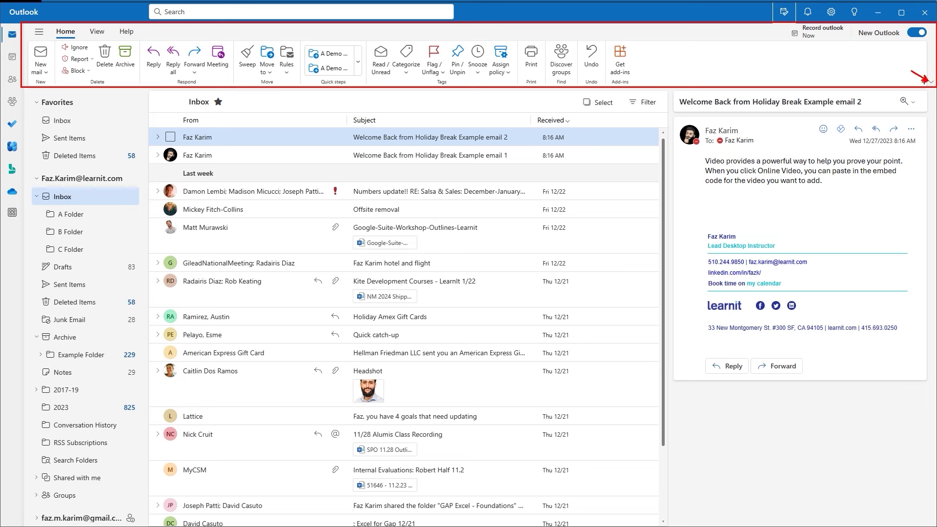
click(931, 84)
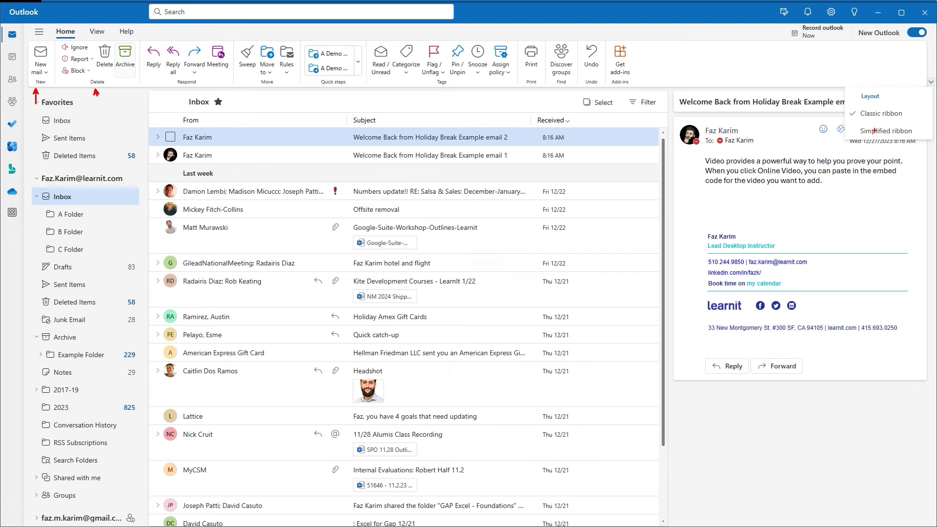
key(Escape)
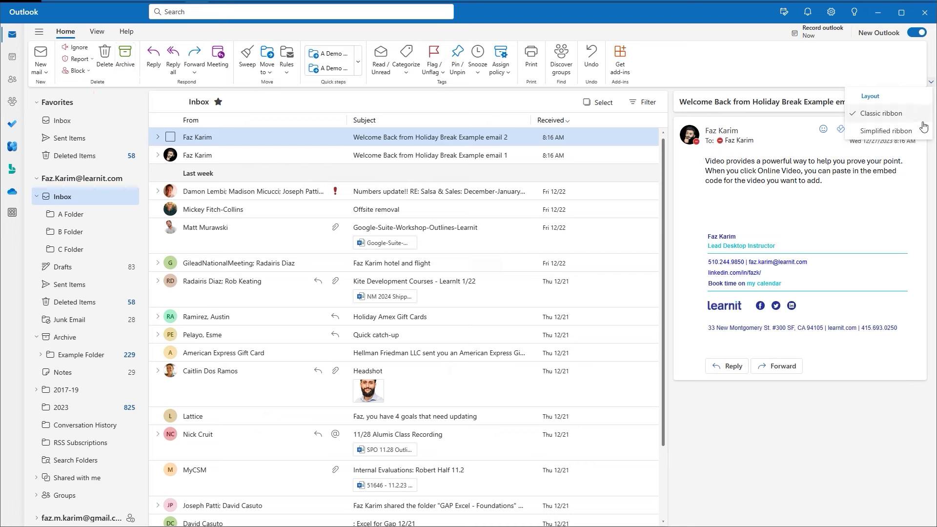
click(920, 131)
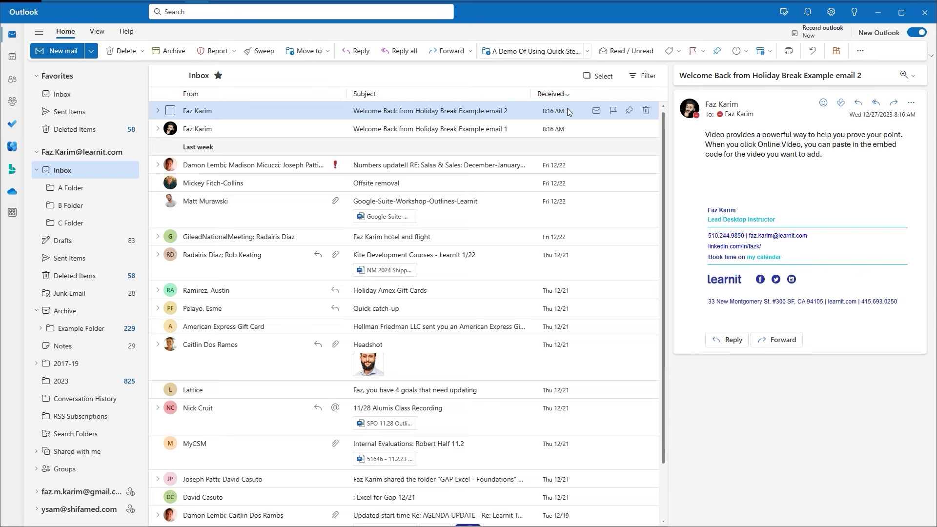
click(860, 51)
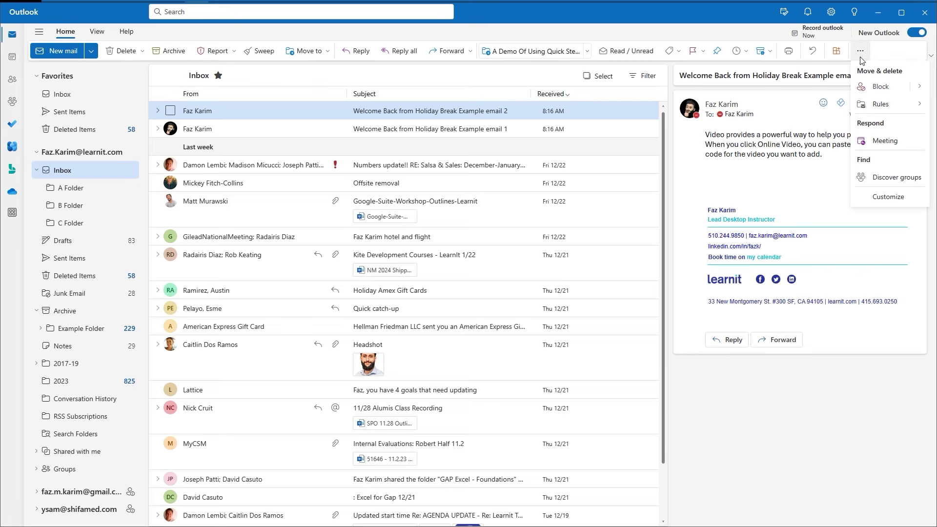
mouse_move(926, 88)
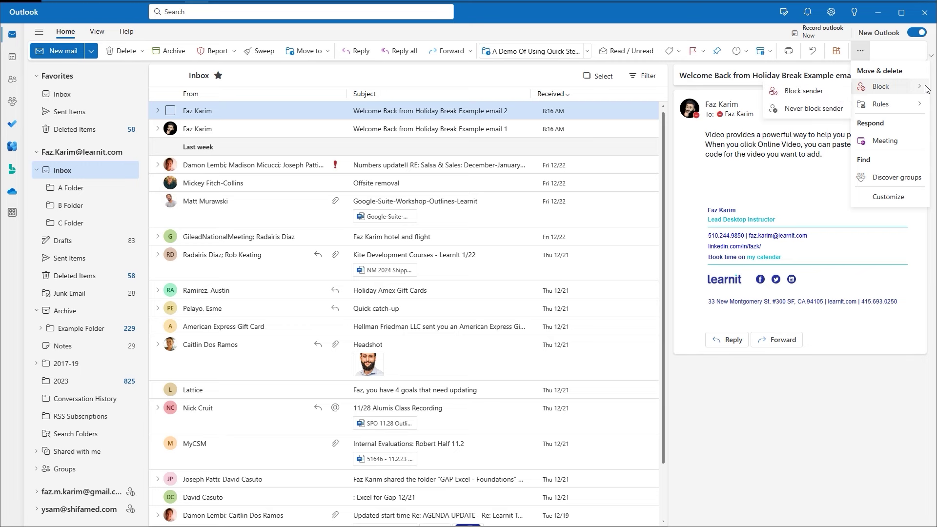
mouse_move(917, 104)
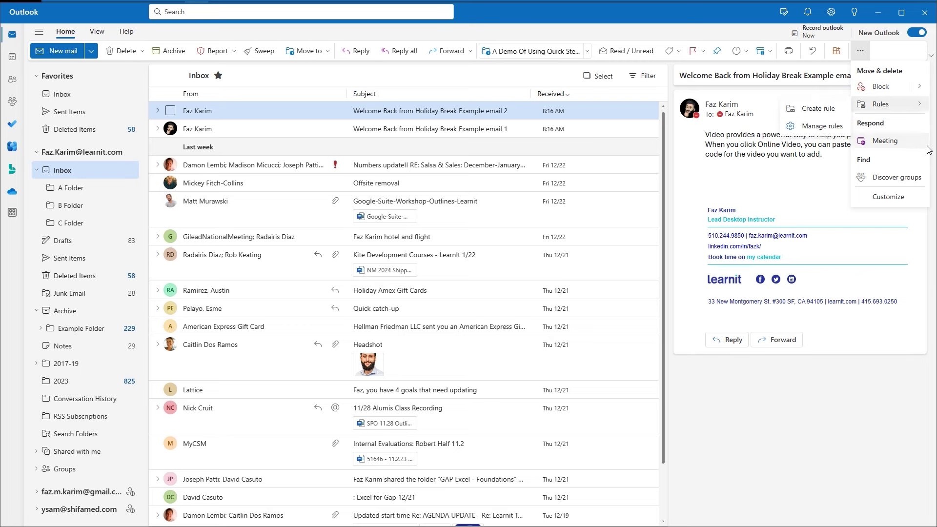
click(867, 58)
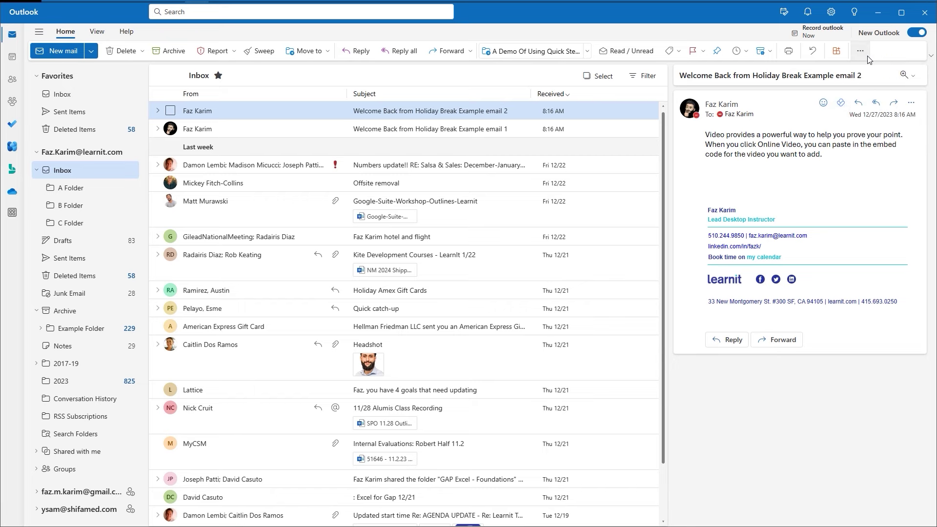
click(931, 56)
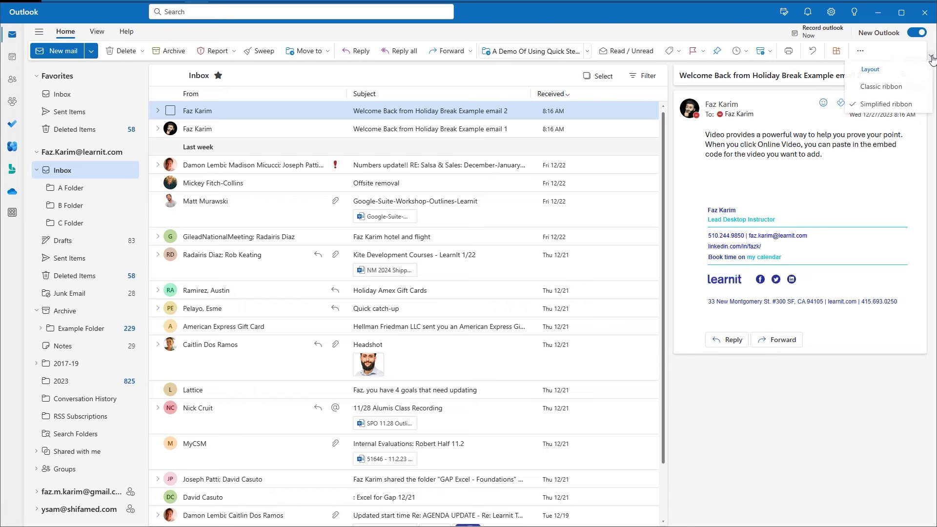
click(873, 88)
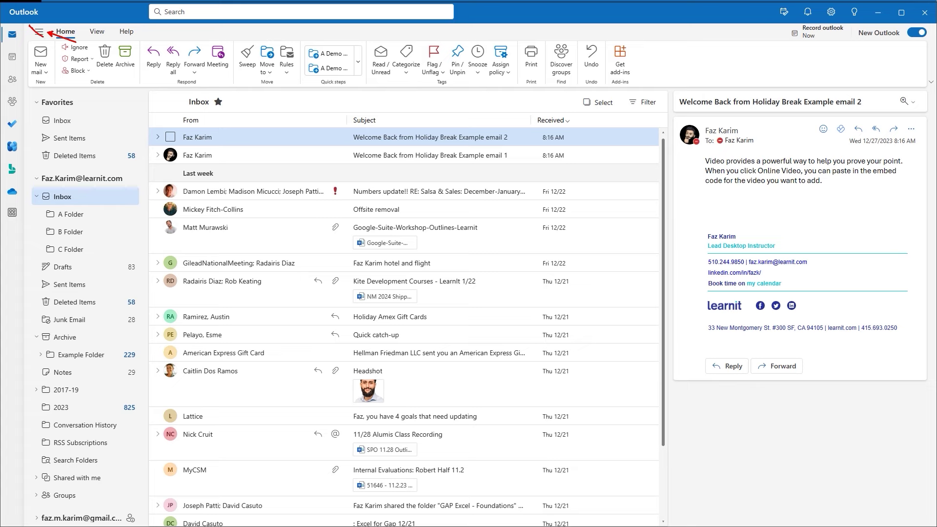
Hide and reshow the folder pane several times, widening it once by dragging its edge.
click(39, 33)
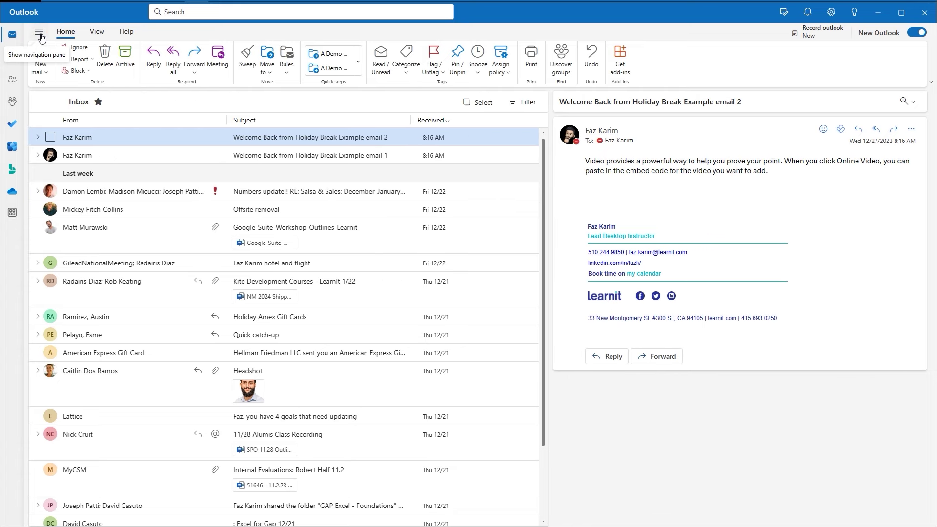
click(40, 33)
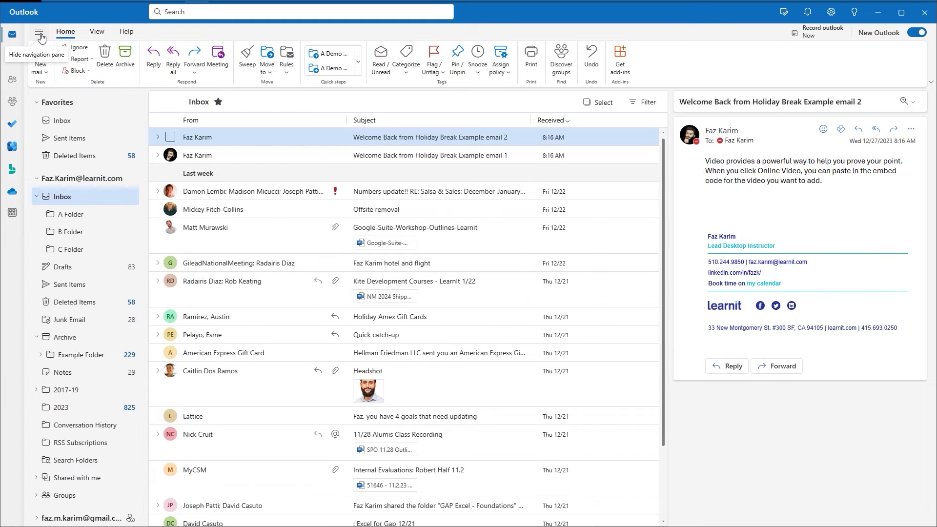
click(40, 34)
click(40, 34)
click(41, 37)
click(41, 38)
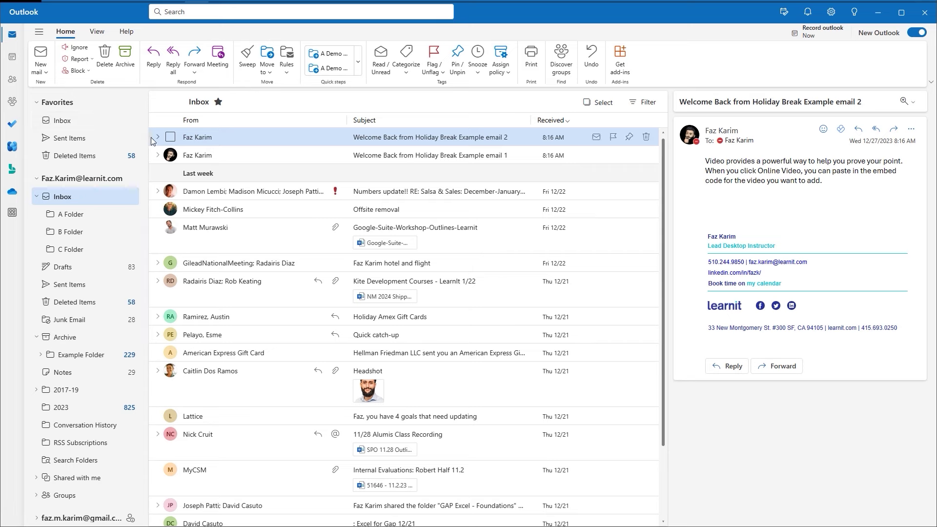
mouse_move(149, 135)
mouse_down()
mouse_move(174, 135)
mouse_move(134, 127)
mouse_up()
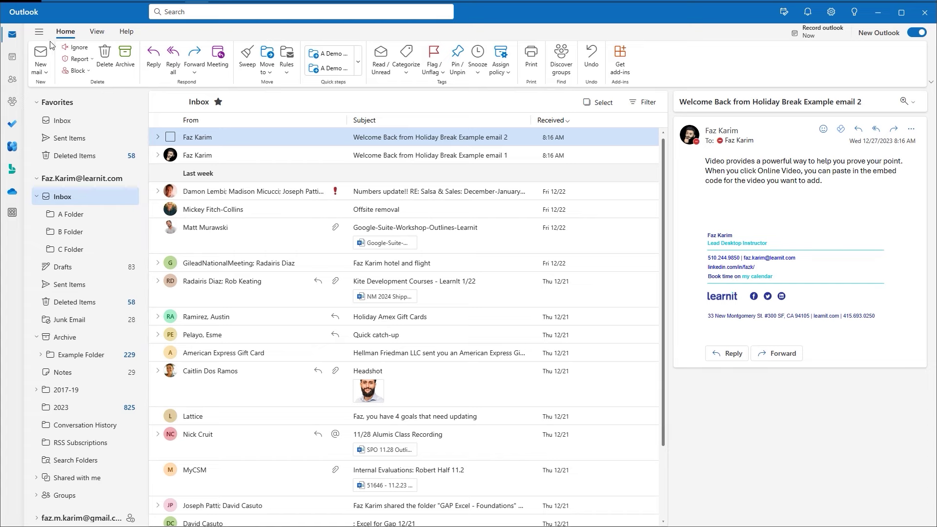
click(39, 32)
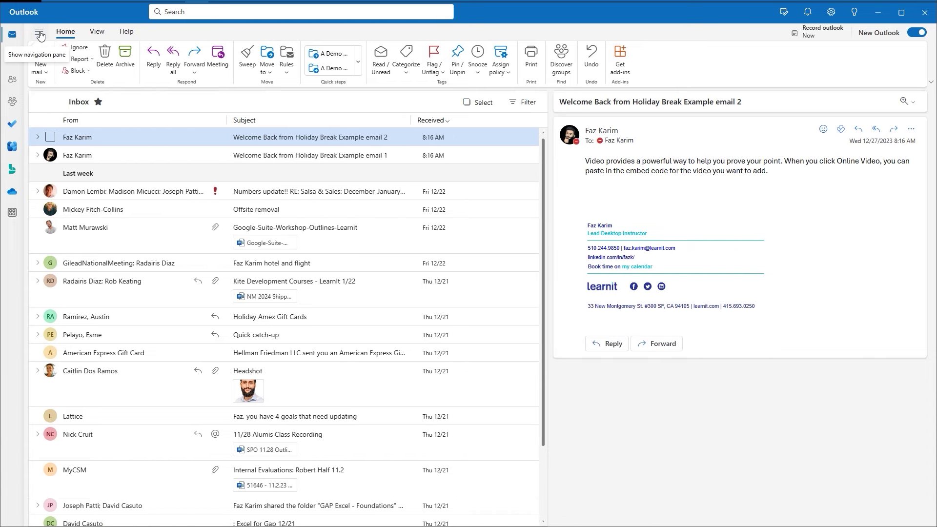
click(39, 33)
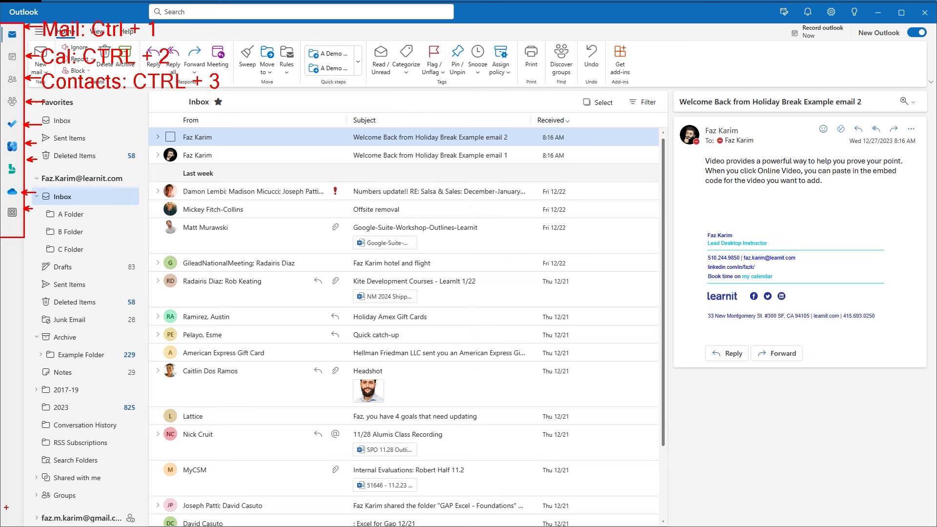
mouse_move(6, 508)
mouse_down()
mouse_move(48, 526)
mouse_move(215, 526)
mouse_up()
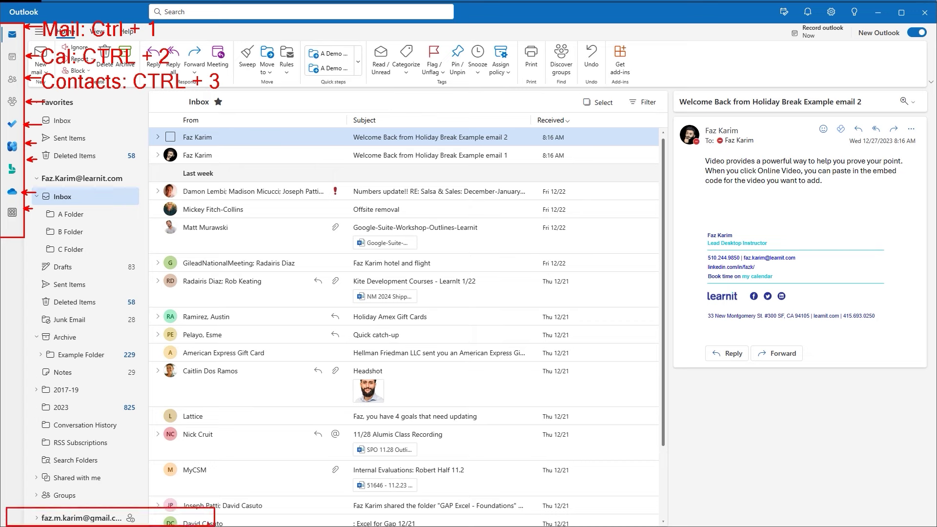
drag(139, 487, 138, 503)
key(Escape)
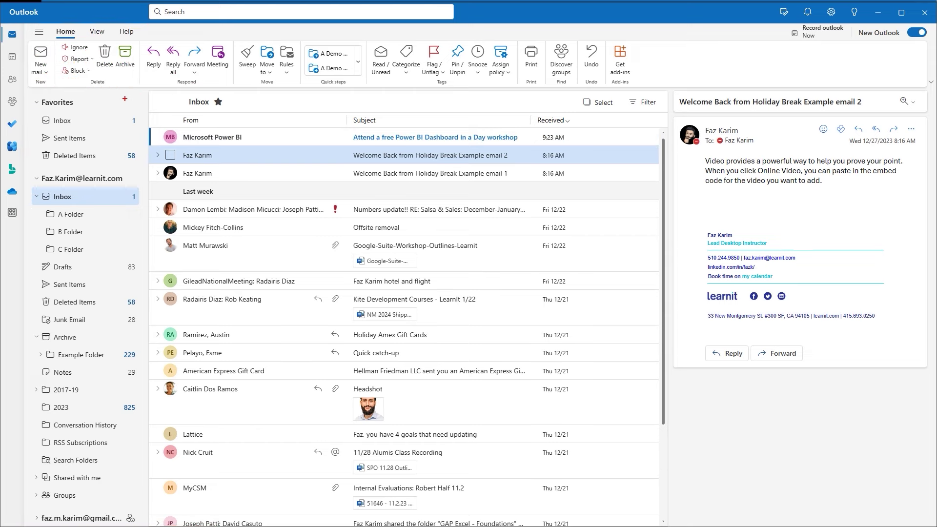
mouse_move(146, 89)
mouse_down()
mouse_move(166, 129)
mouse_move(249, 222)
mouse_move(373, 338)
mouse_move(516, 428)
mouse_move(636, 488)
mouse_move(669, 524)
mouse_up()
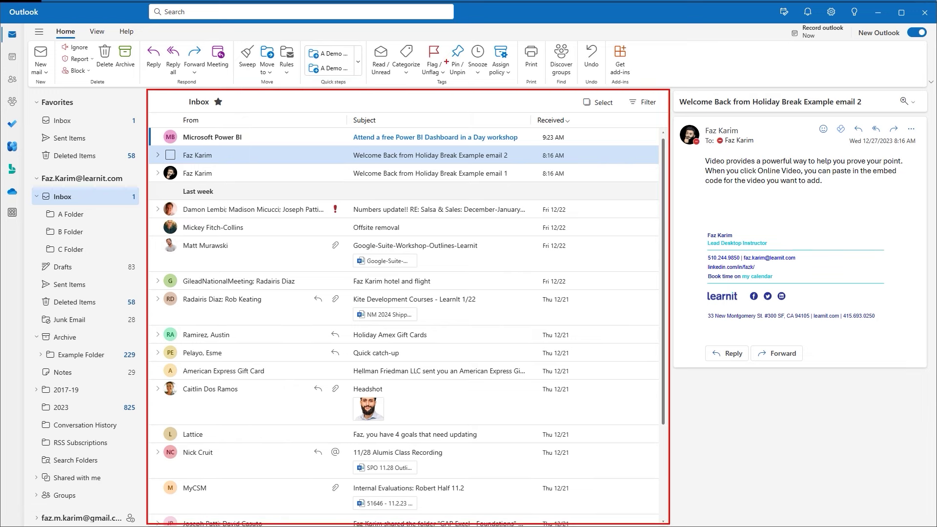
drag(415, 90, 416, 66)
key(Escape)
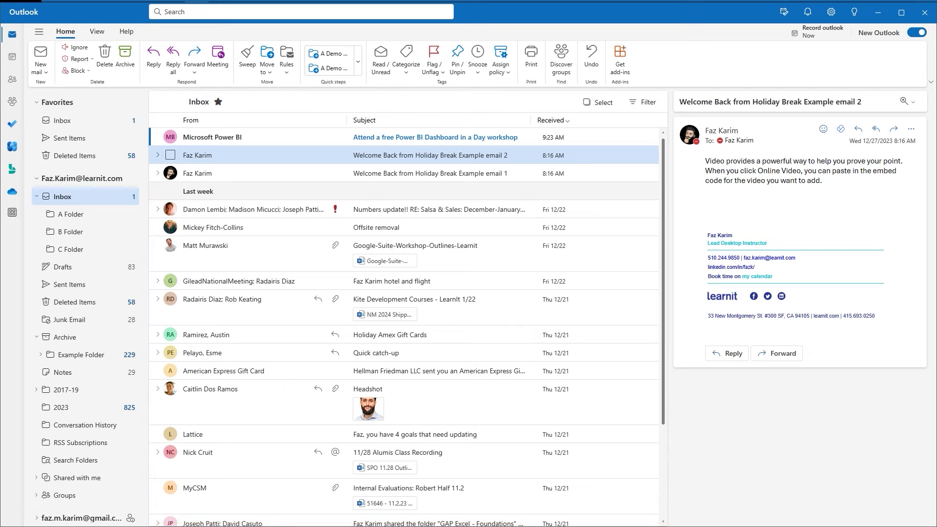
mouse_move(670, 86)
mouse_down()
mouse_move(795, 272)
mouse_move(926, 492)
mouse_move(934, 523)
mouse_up()
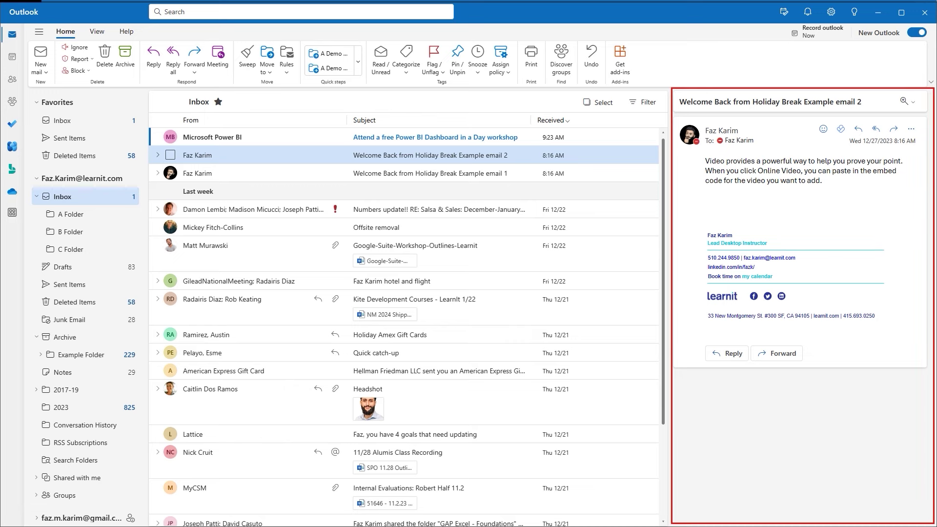
key(Escape)
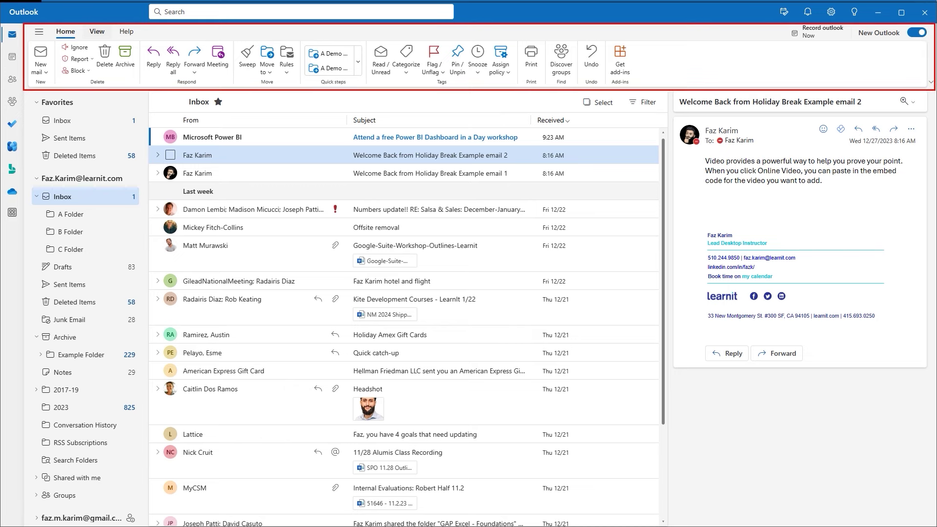
text(t)
text(Ribbo)
text(n)
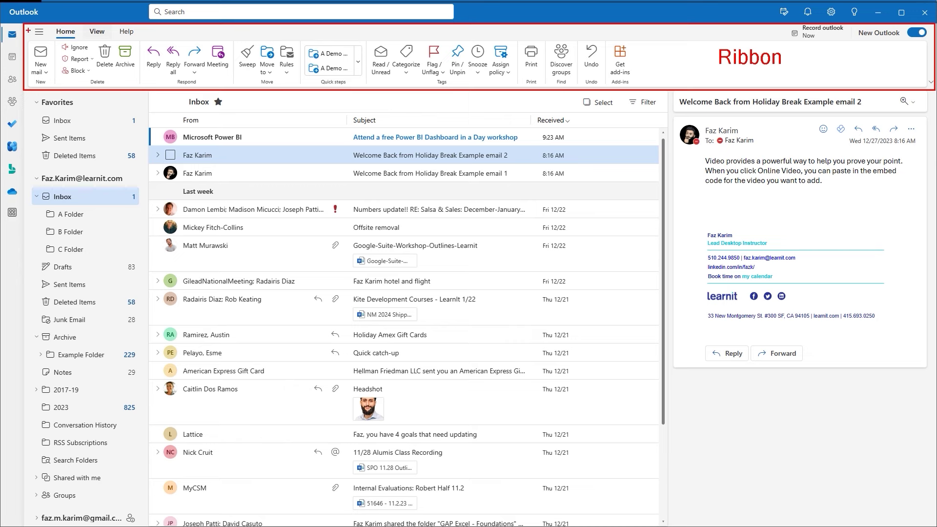
mouse_move(1, 24)
mouse_down()
mouse_move(16, 89)
mouse_move(21, 212)
mouse_up()
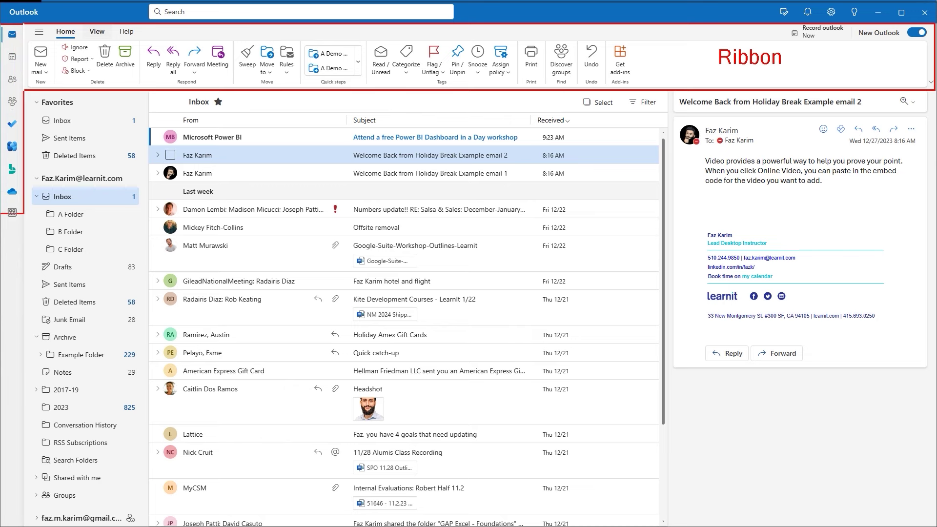
mouse_move(25, 89)
mouse_down()
mouse_move(85, 332)
mouse_move(148, 477)
mouse_move(146, 524)
mouse_up()
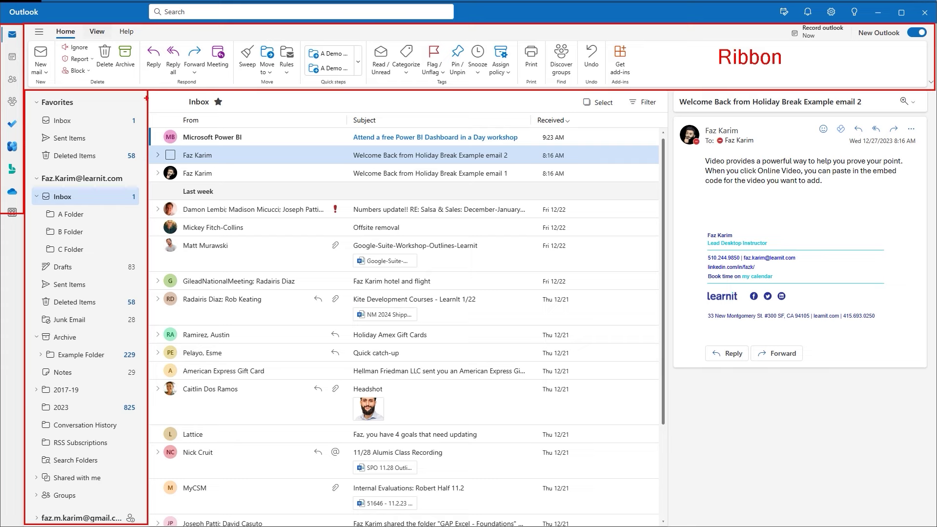
mouse_move(148, 91)
mouse_down()
mouse_move(261, 244)
mouse_move(404, 373)
mouse_move(530, 458)
mouse_move(660, 524)
mouse_up()
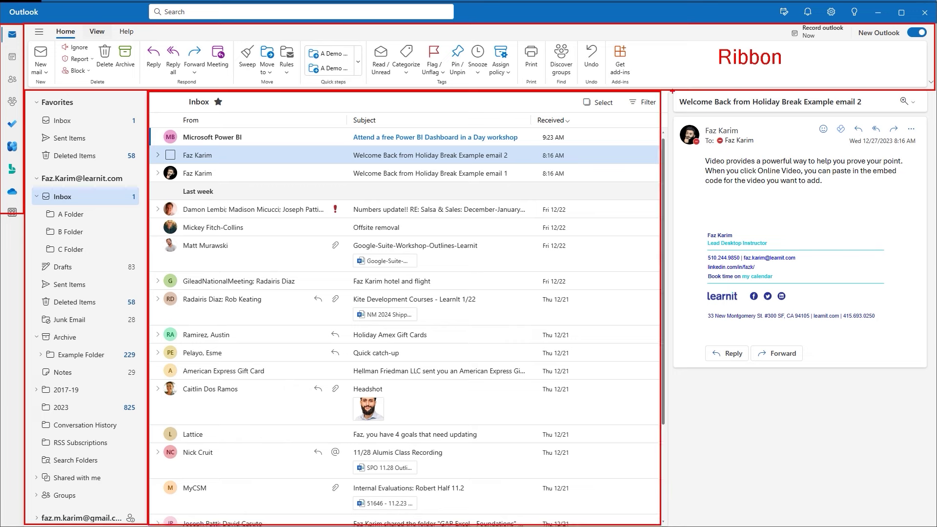
drag(673, 91, 933, 514)
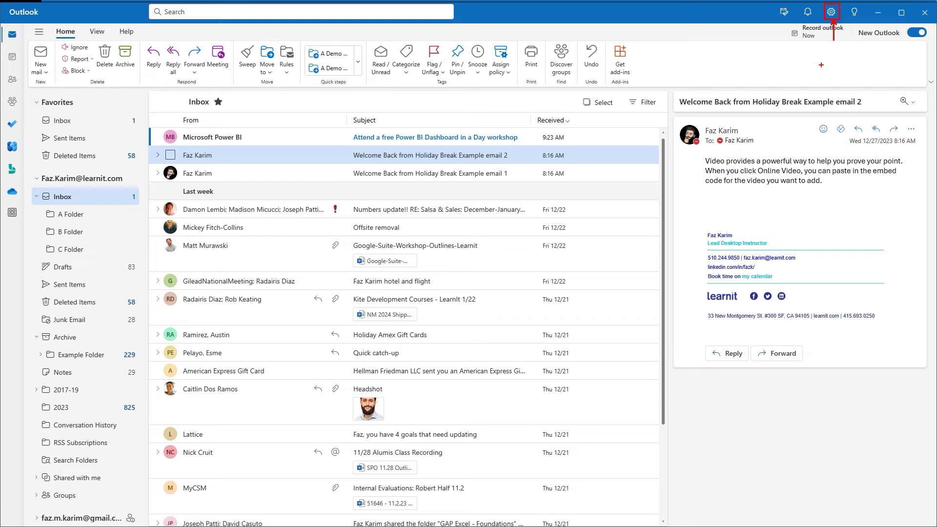
click(832, 13)
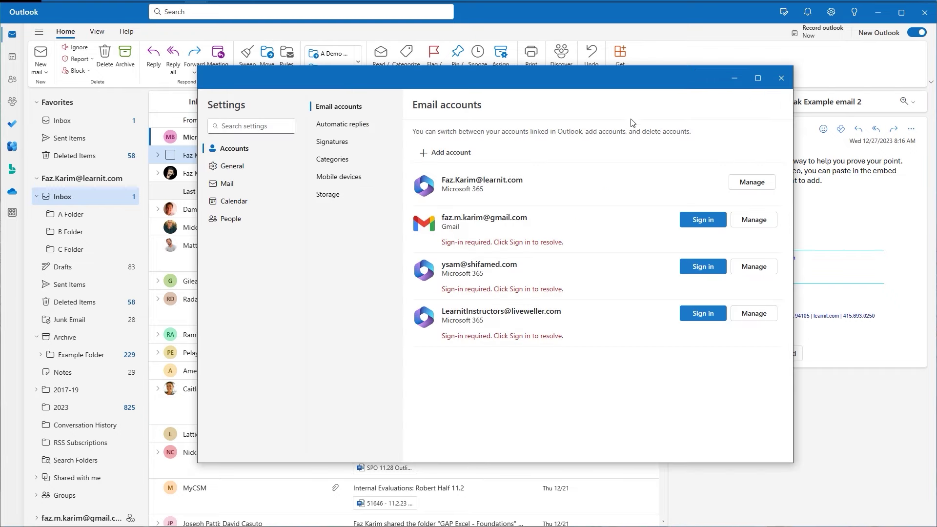
click(248, 174)
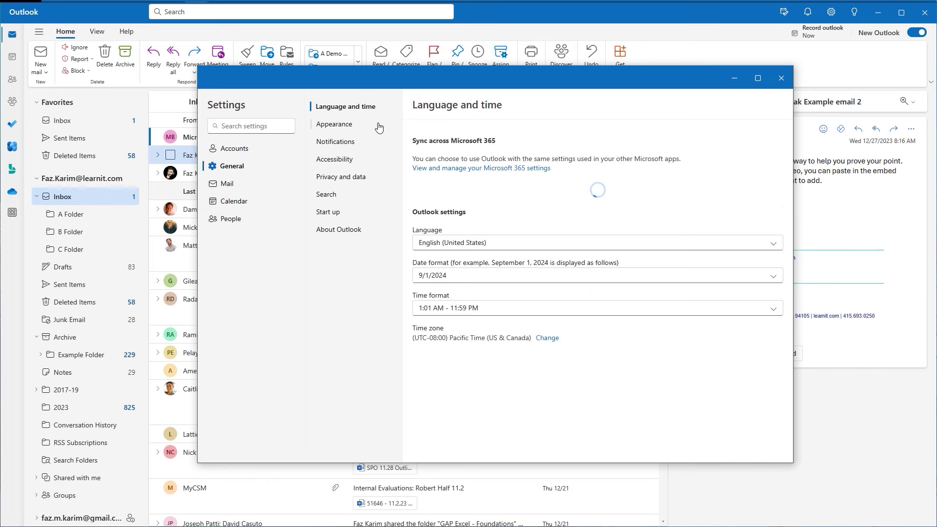
click(326, 127)
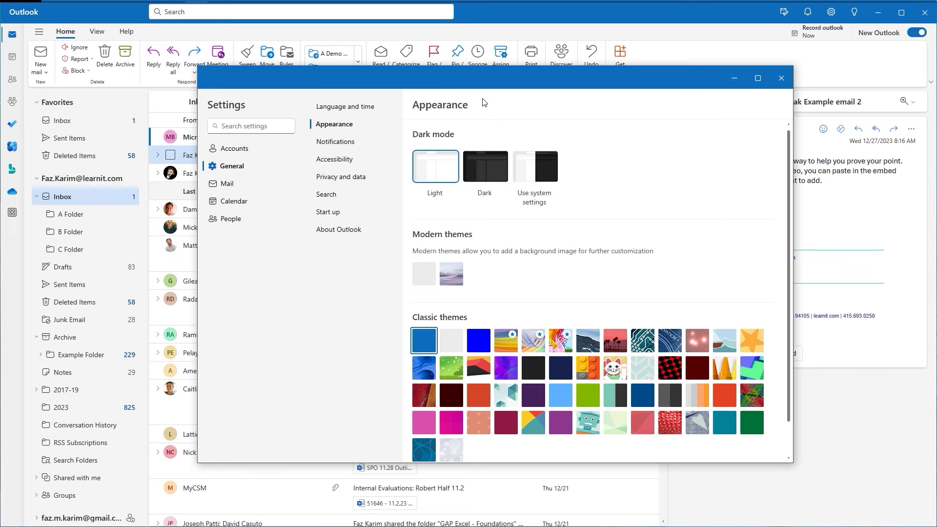
scroll(554, 309, down, 1)
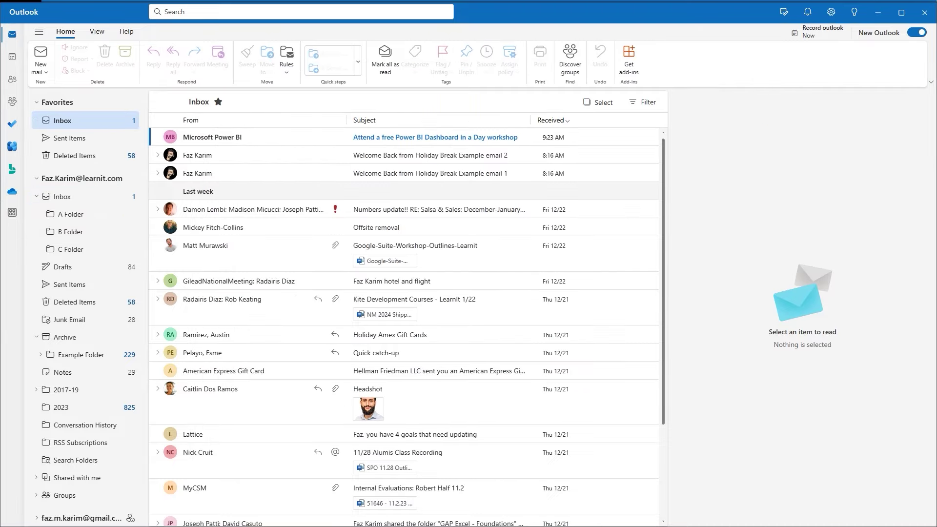
Highlight the New mail button, then drop down its list of Mail, Event, Group, Document and more.
drag(24, 38, 55, 88)
drag(23, 59, 54, 57)
key(Escape)
click(46, 73)
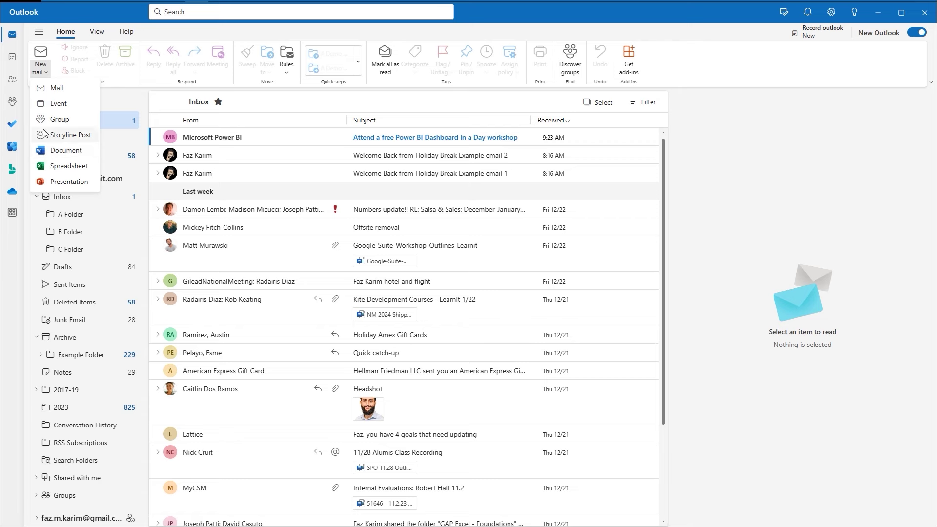
Choose Mail from the New mail list to open a blank inline draft.
click(48, 93)
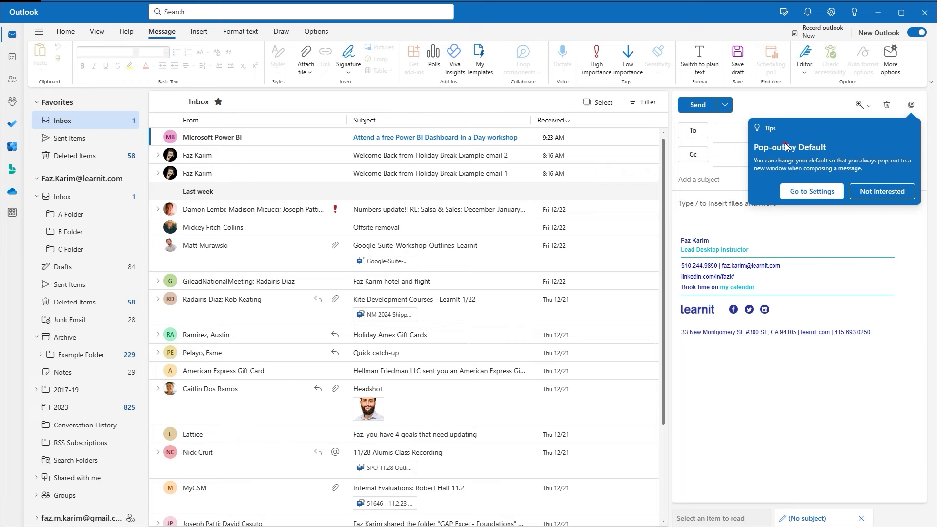
mouse_move(670, 91)
mouse_down()
mouse_move(790, 350)
mouse_move(878, 461)
mouse_move(924, 488)
mouse_move(933, 506)
mouse_up()
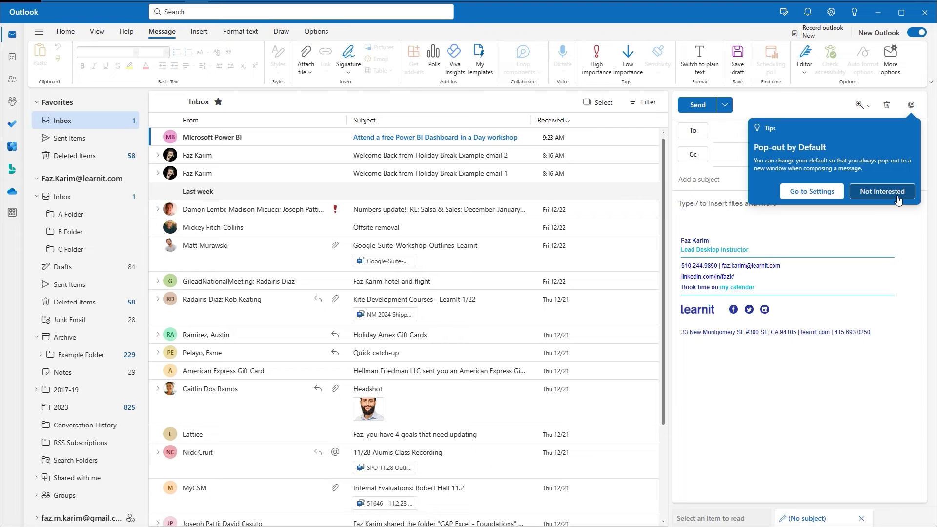
Open Settings from the pop-out tip, review Mail > Compose and reply showing Write inline, then close it.
click(801, 197)
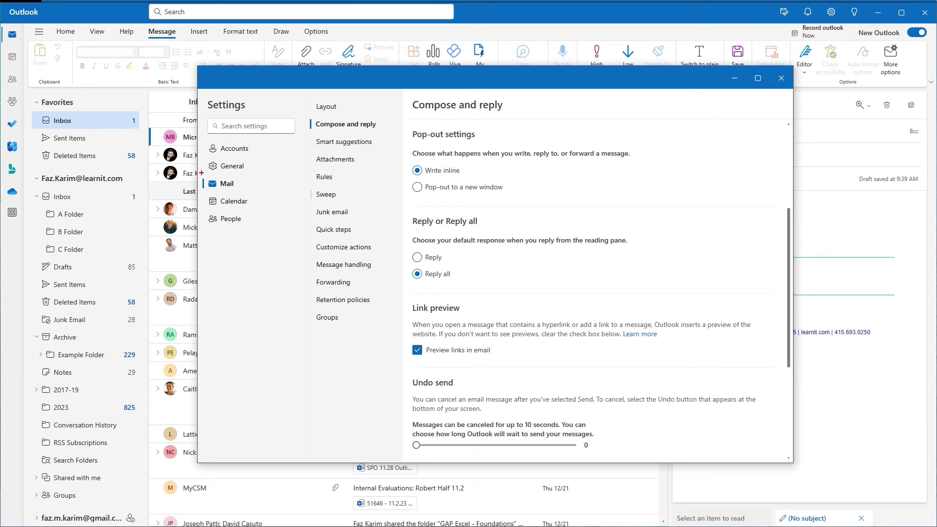
mouse_move(201, 173)
mouse_down()
mouse_move(230, 196)
mouse_move(245, 192)
mouse_up()
mouse_move(409, 128)
mouse_down()
mouse_move(453, 164)
mouse_move(543, 209)
mouse_move(672, 207)
mouse_up()
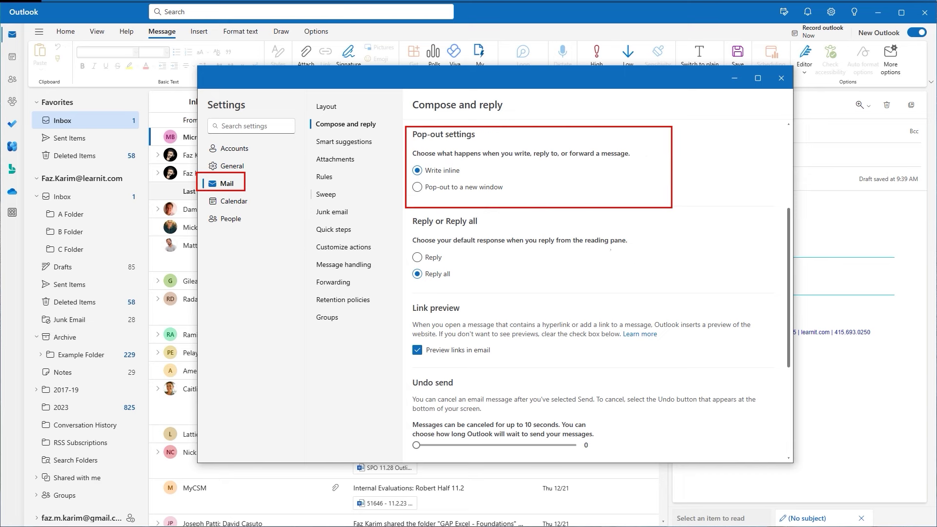
drag(475, 171, 464, 170)
drag(814, 155, 815, 163)
key(Escape)
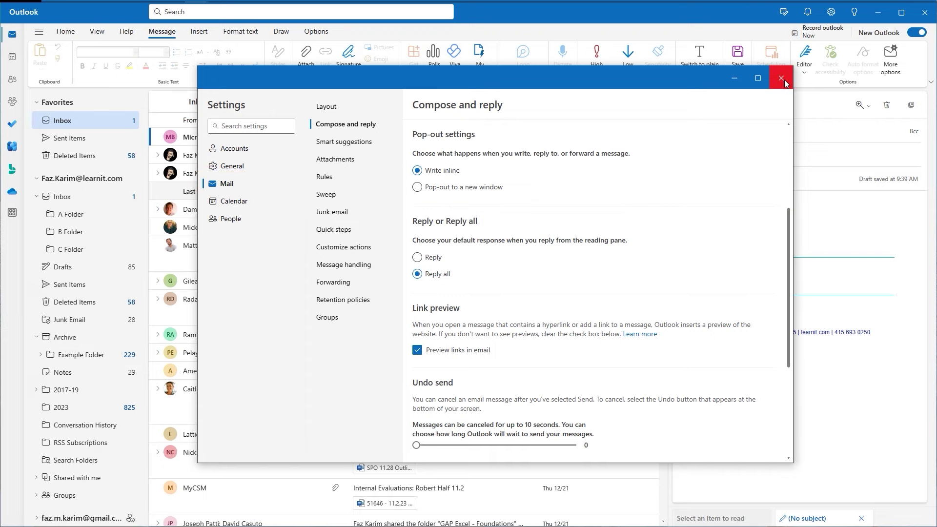
click(781, 79)
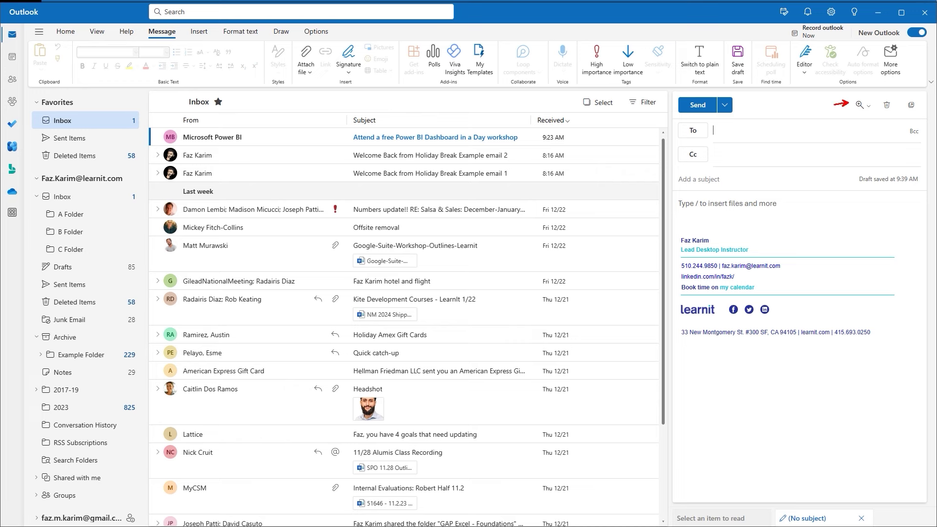
Check the draft's zoom options, then add a Bcc line below To and Cc.
drag(830, 103, 849, 102)
click(861, 107)
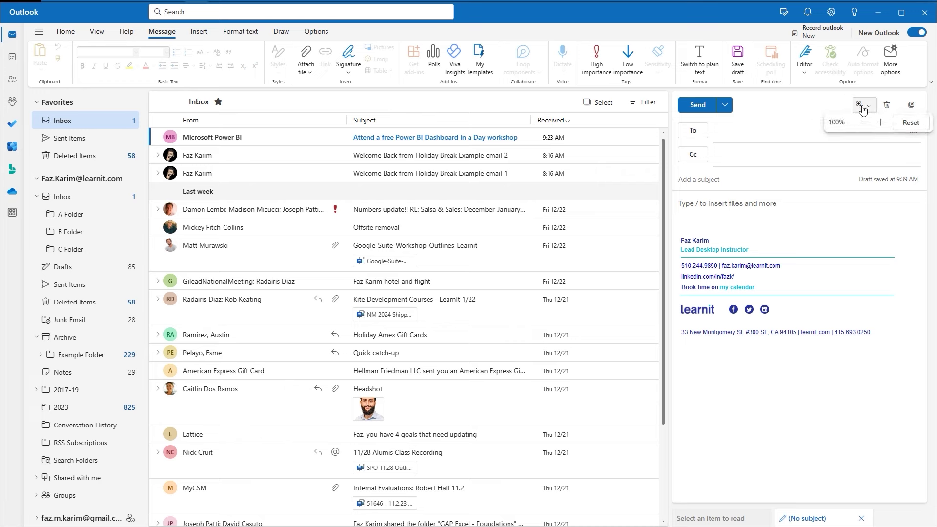
click(861, 106)
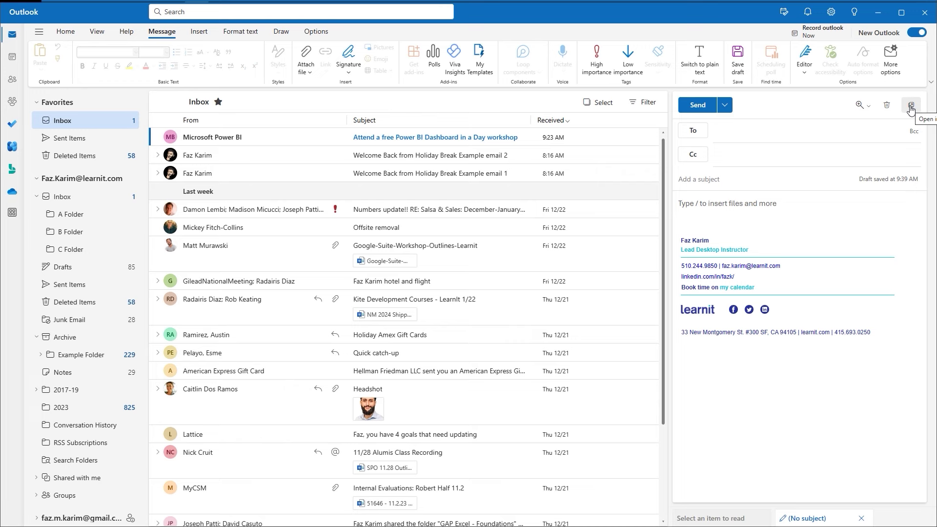
click(913, 132)
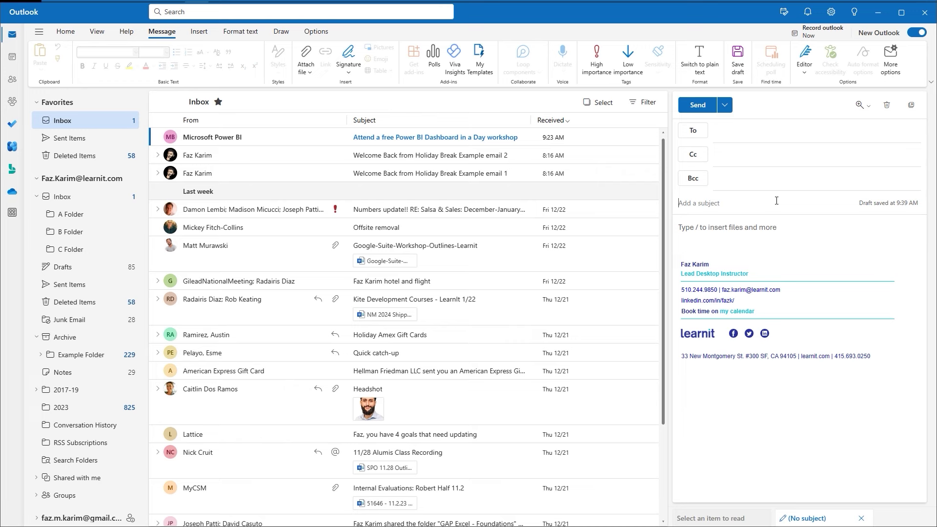
text(A New Email Message)
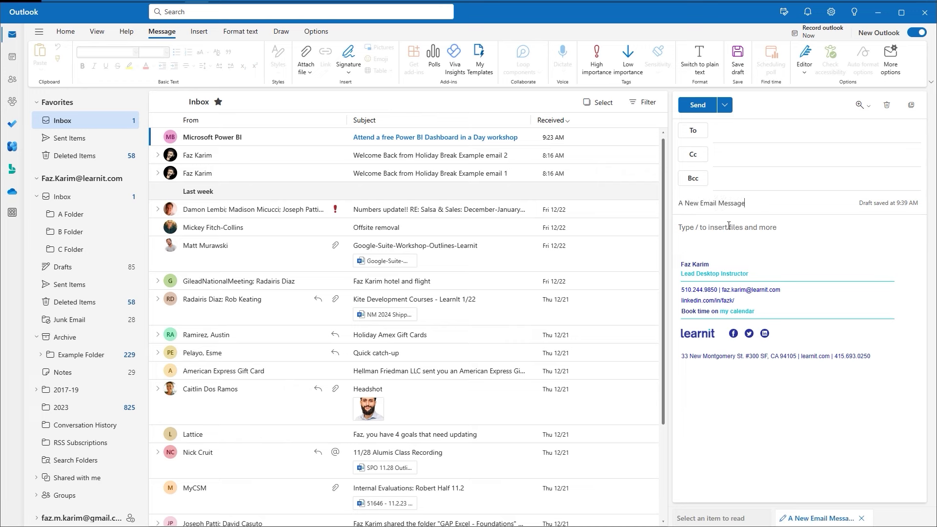
click(729, 226)
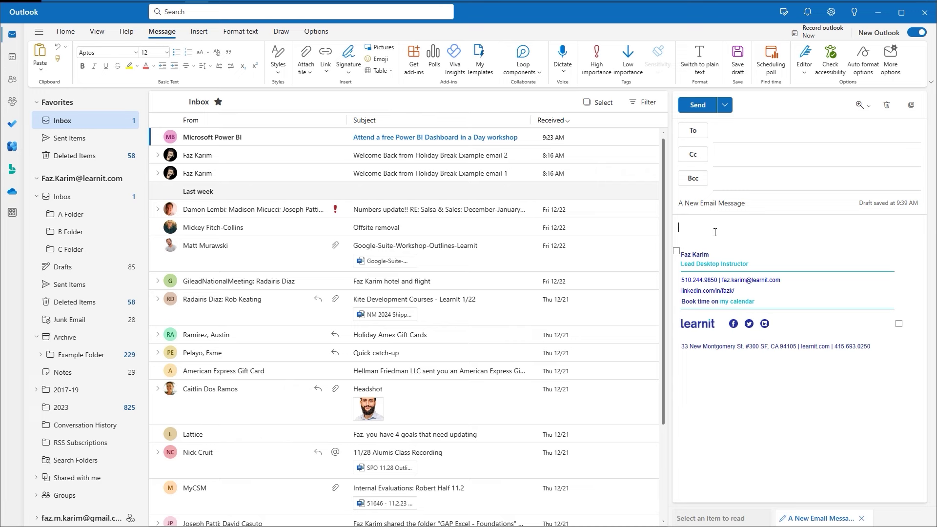
text(@)
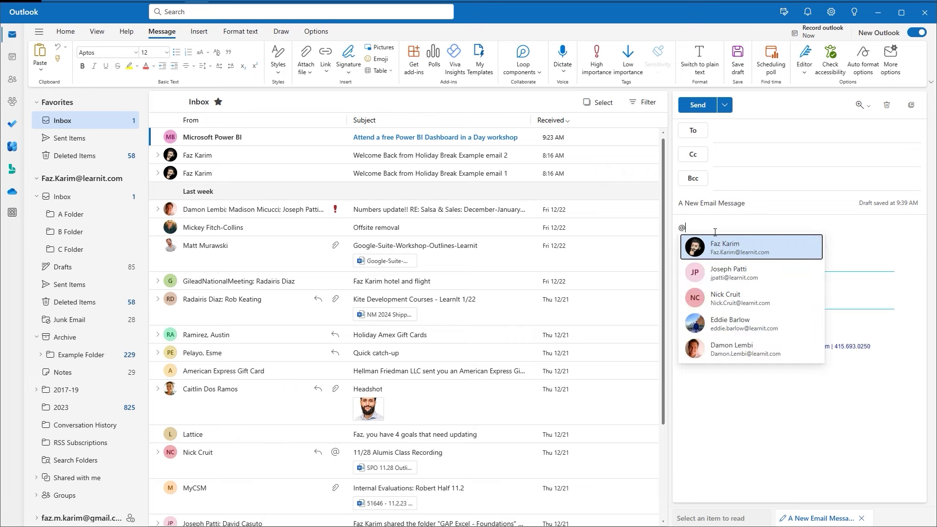
click(710, 273)
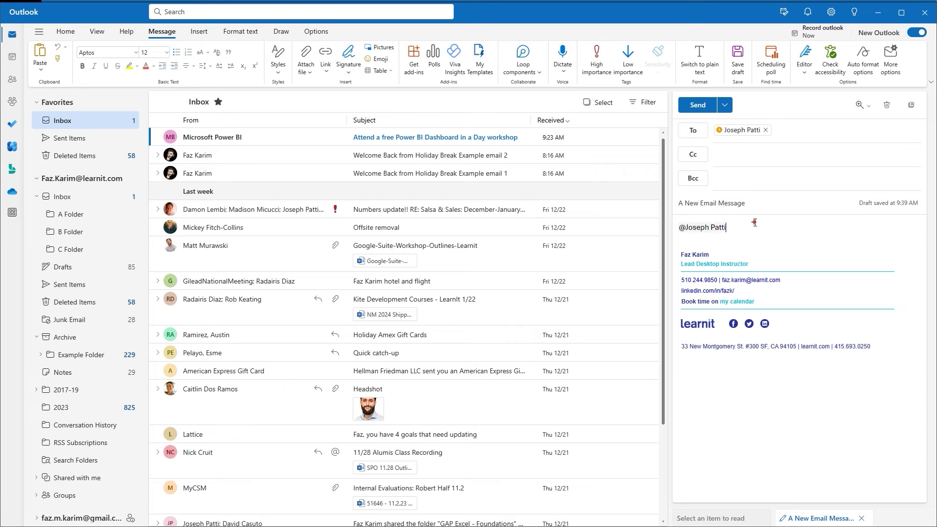
mouse_move(138, 20)
mouse_down()
mouse_move(181, 43)
mouse_move(166, 6)
mouse_up()
key(Escape)
key(ctrl+2)
drag(165, 24, 168, 9)
key(Escape)
Generate sample text with =rand(1,5) above the signature, fix 'add.You' to 'add. You', and select the first sentence.
key(Return)
key(Return)
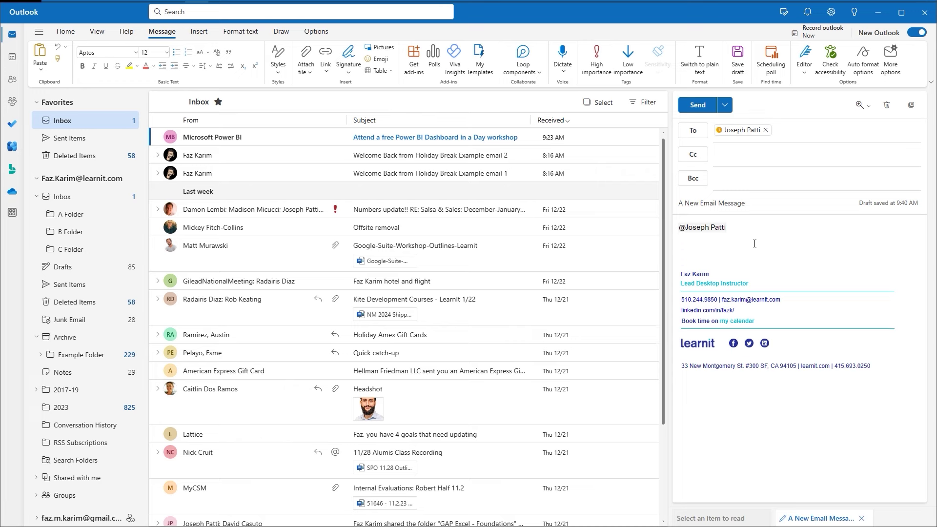
text(=rand(1,5)
key(Return)
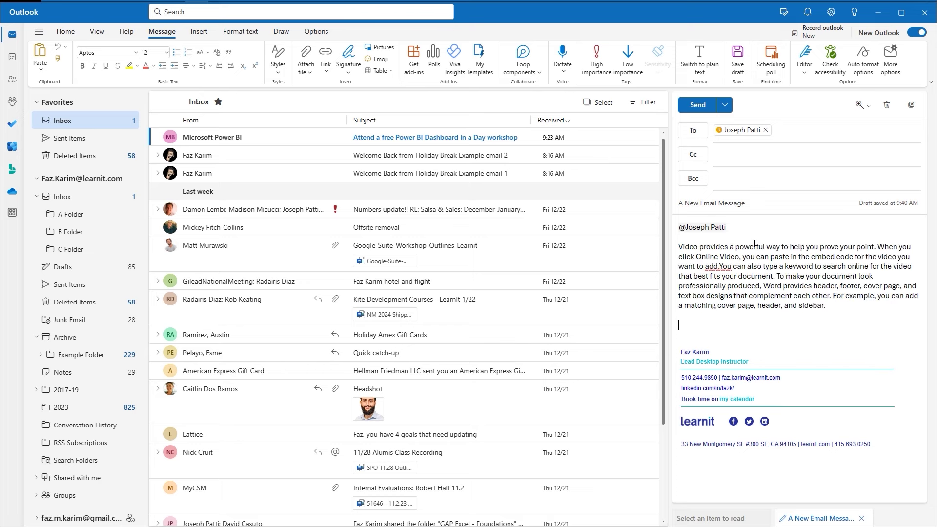
click(729, 266)
click(701, 300)
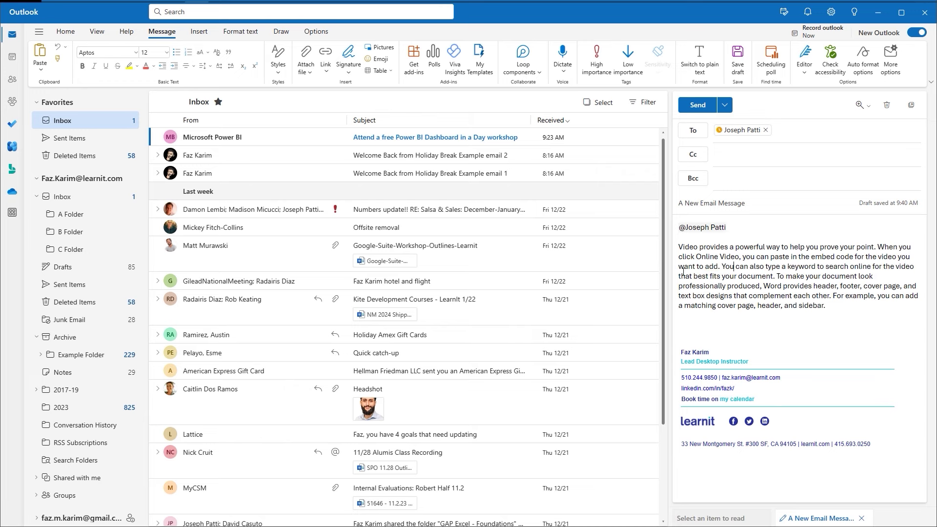
drag(686, 247, 877, 248)
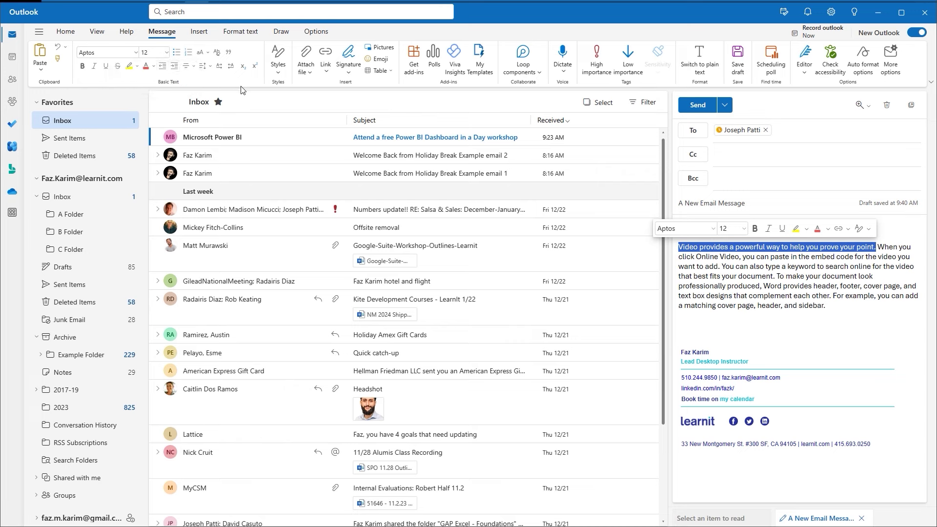
click(278, 74)
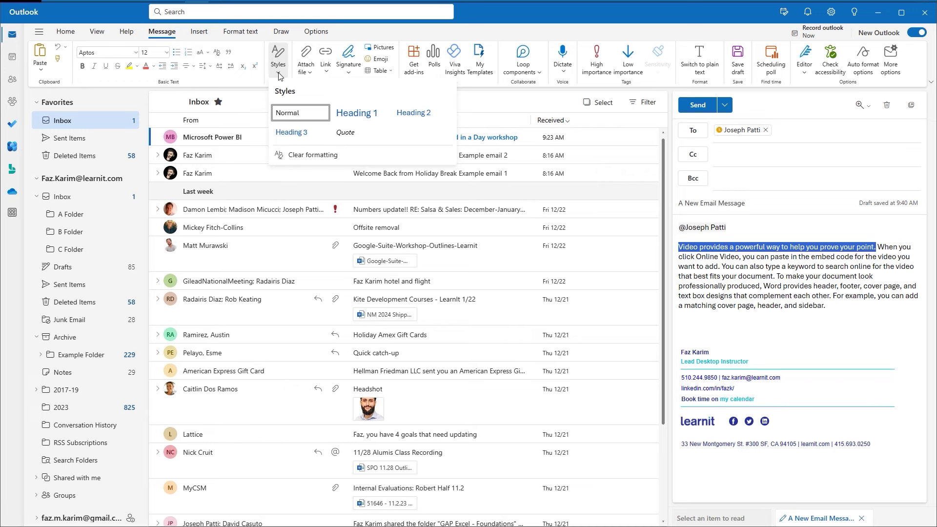
click(279, 74)
click(303, 72)
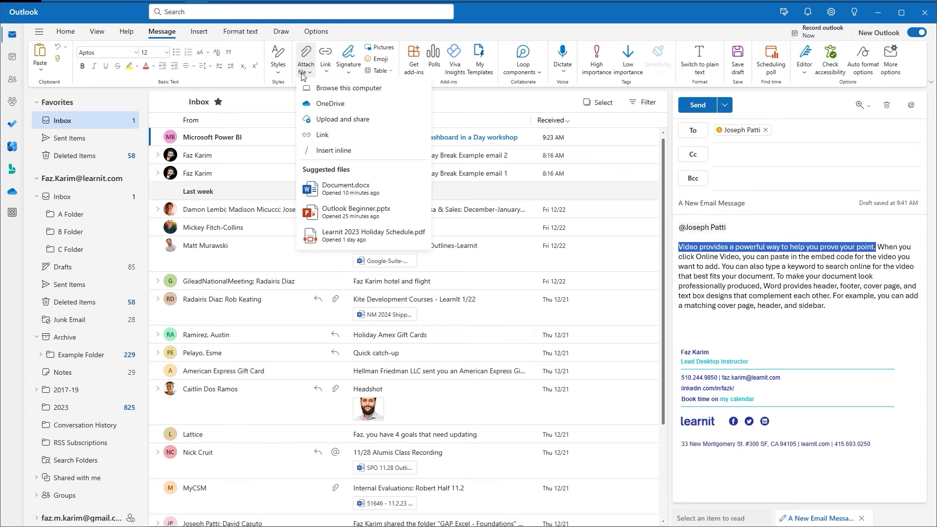
click(382, 73)
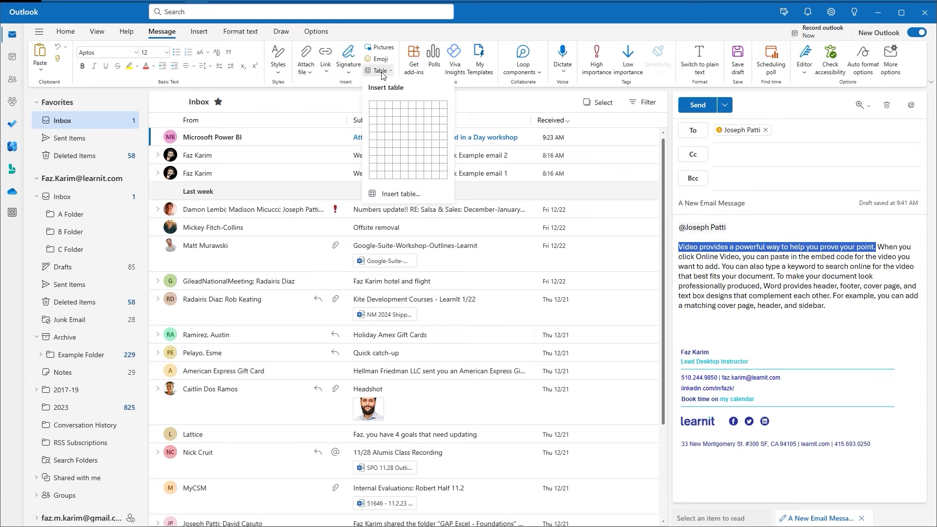
click(382, 73)
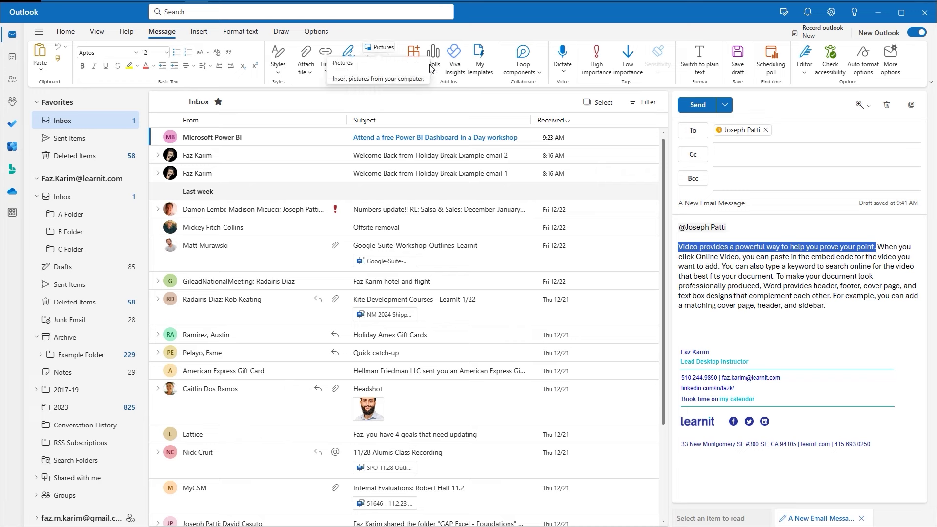
click(831, 304)
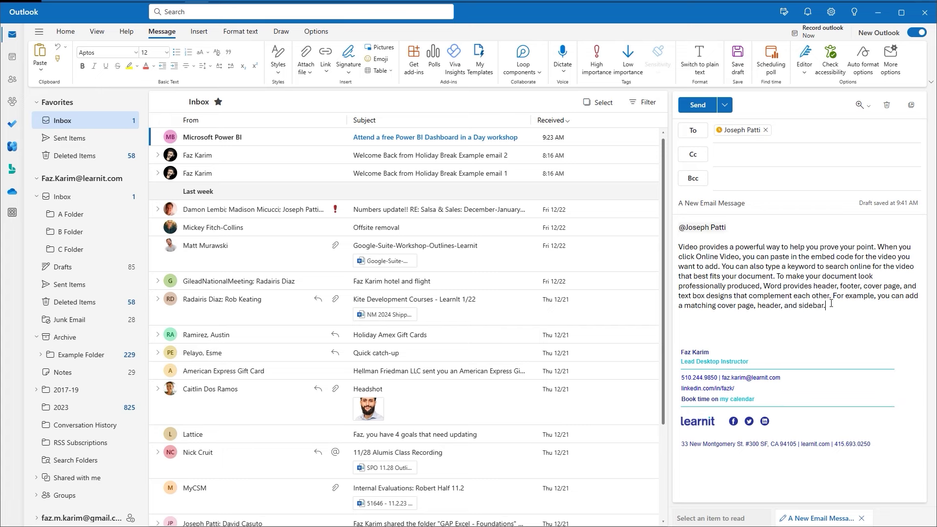
Pop the draft into its own window, browse the Insert, Format text, Draw and Options tabs, and add blank lines.
click(919, 114)
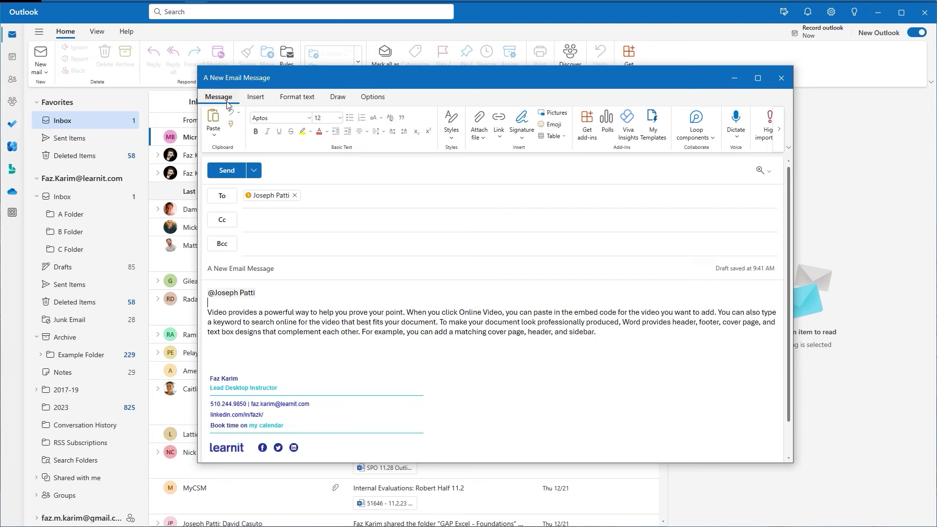
click(246, 97)
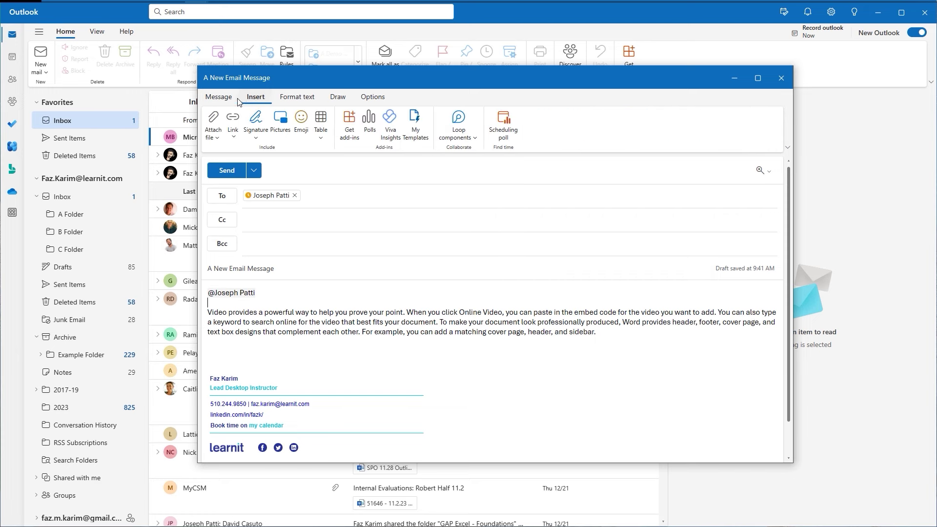
click(230, 100)
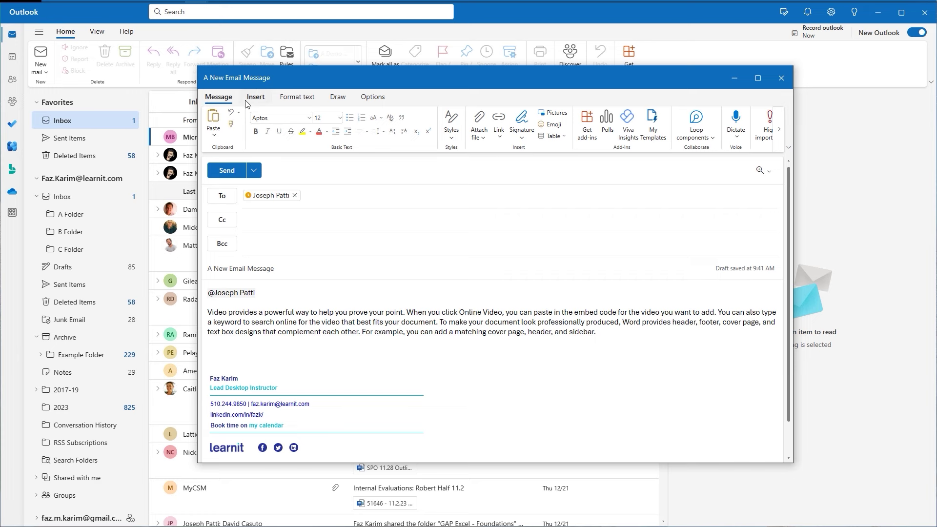
click(247, 102)
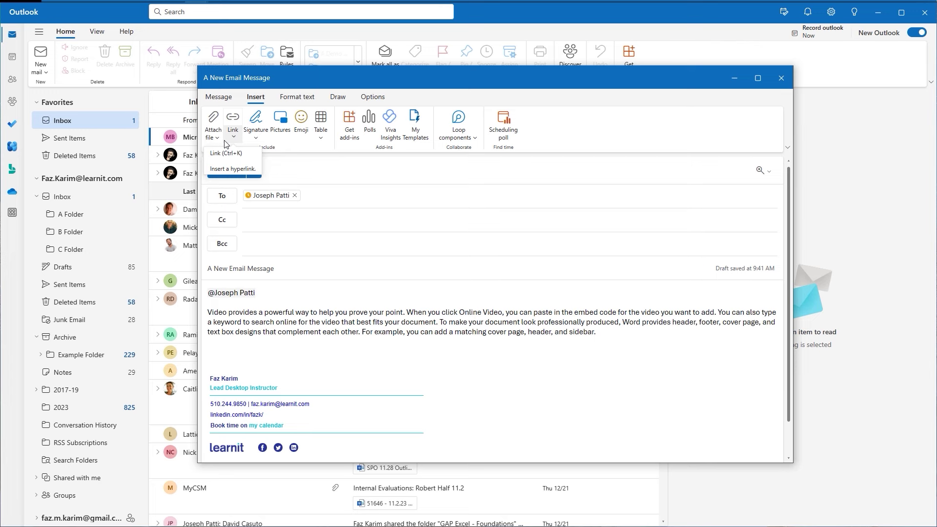
click(286, 100)
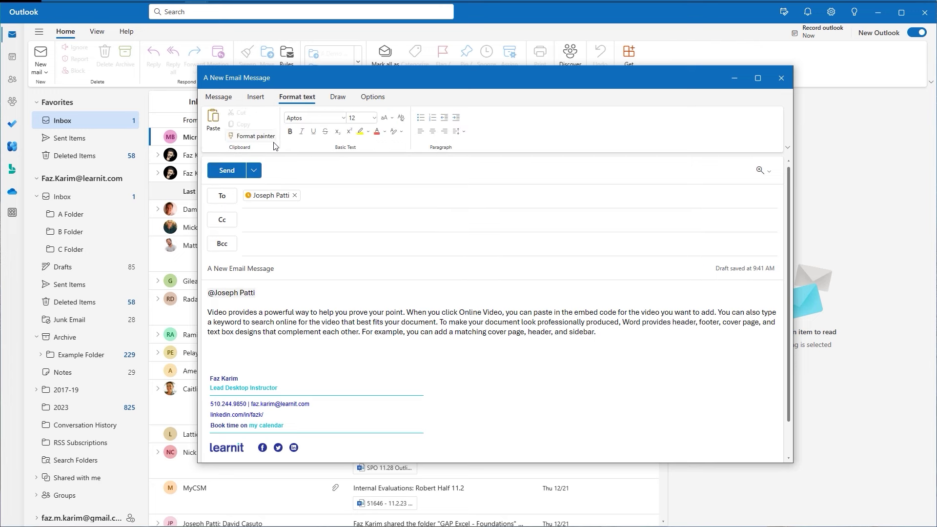
click(331, 100)
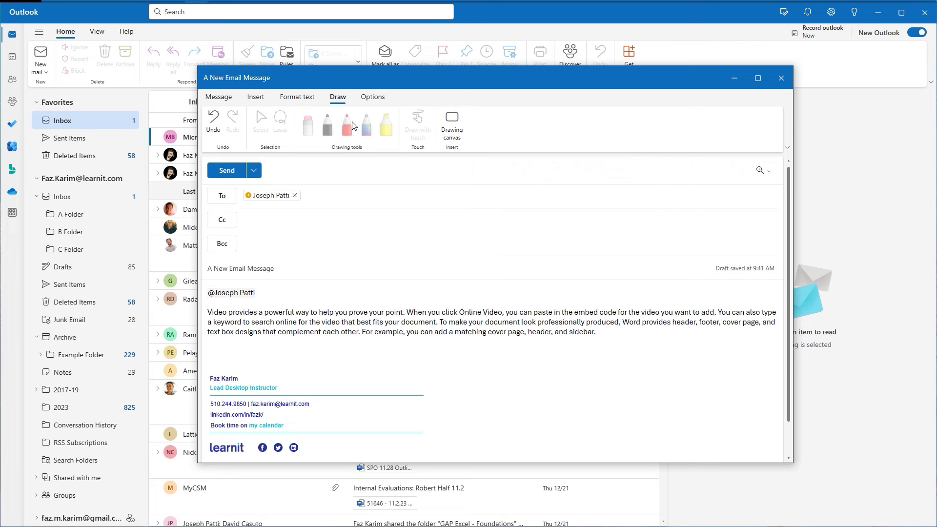
click(372, 97)
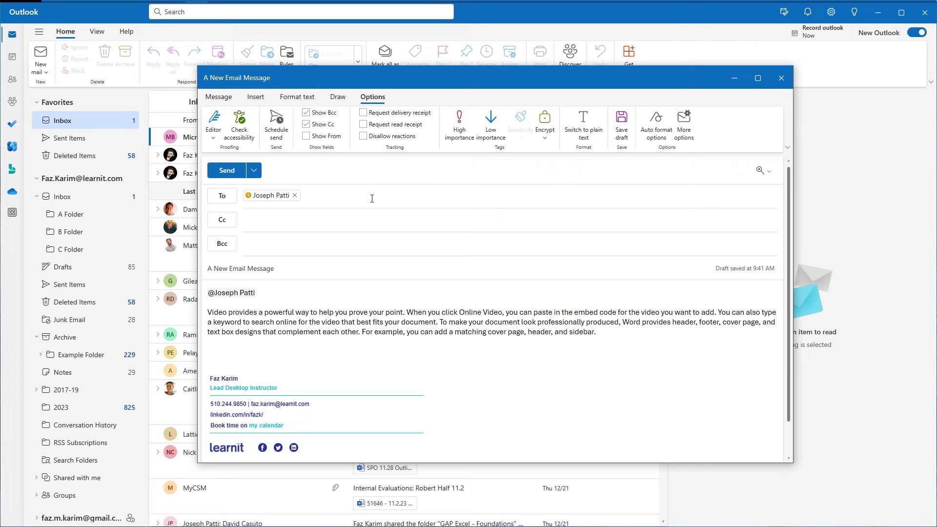
click(229, 101)
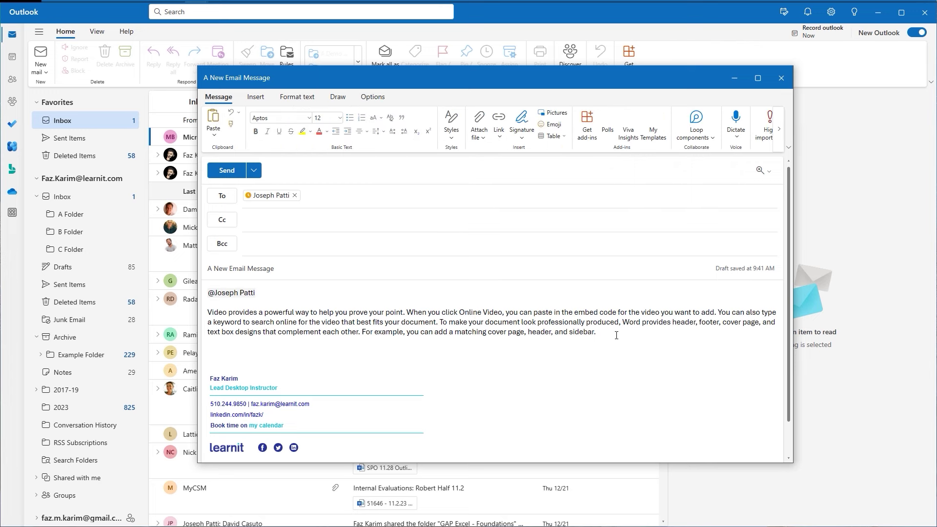
key(Return)
key(Return)
Insert a 2x2 table headed First Name and Presentation Time, with a name and 12/27/23 1:00pm PST.
click(565, 136)
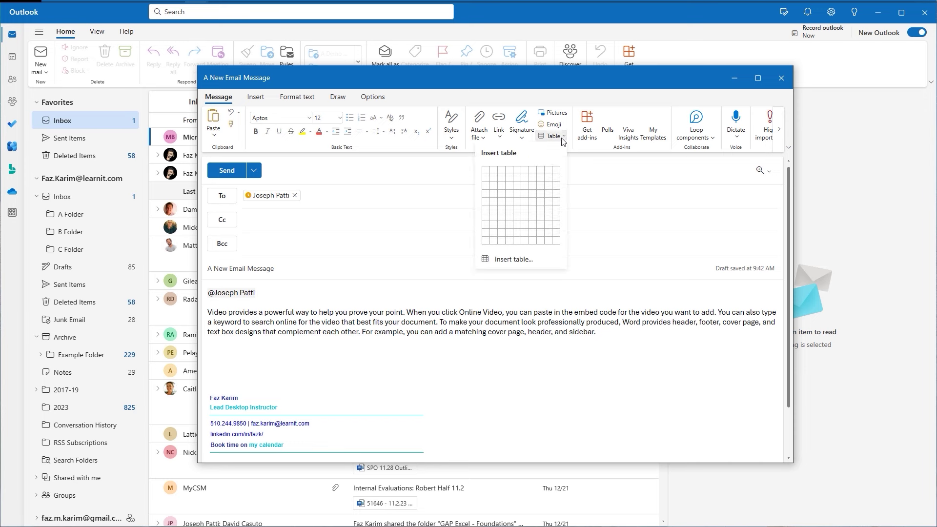
click(504, 171)
text(First Name)
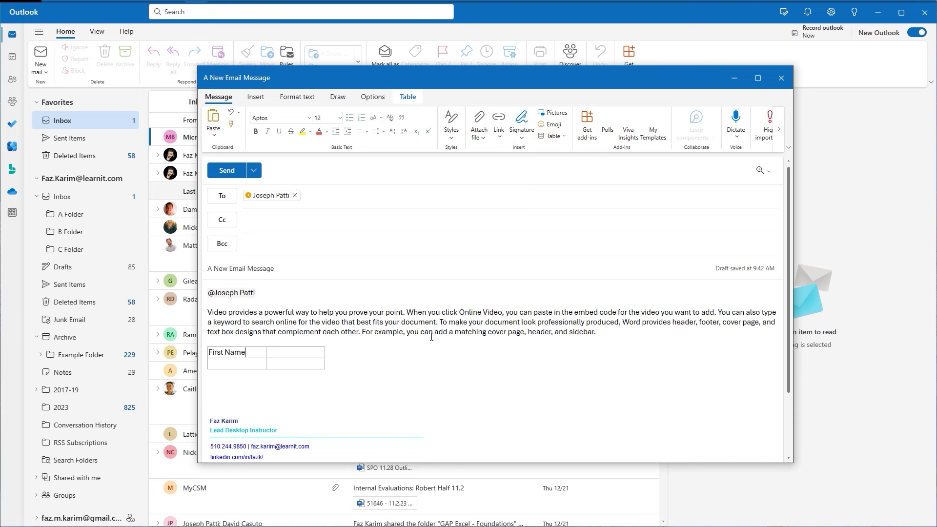
key(Tab)
text(Presentation Time)
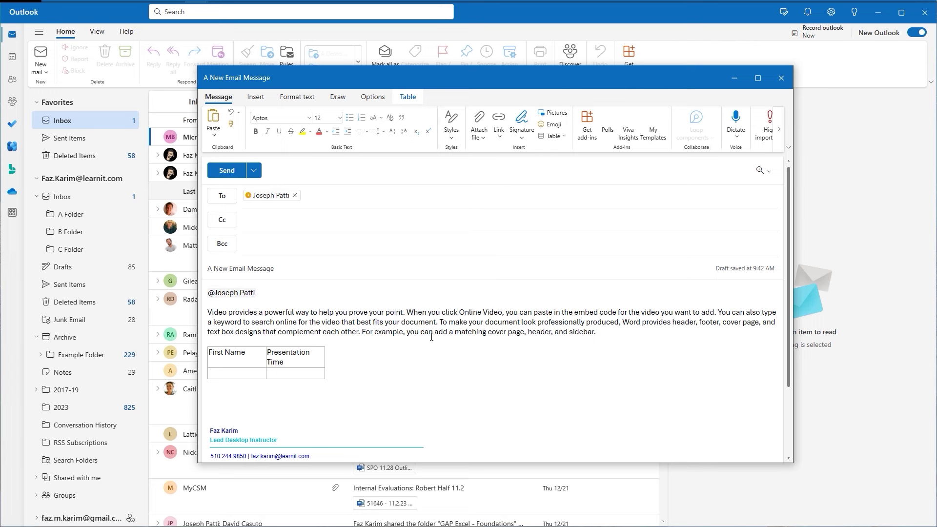
key(Tab)
text(Faz)
key(Tab)
text(12/27/23 1:00pm PST)
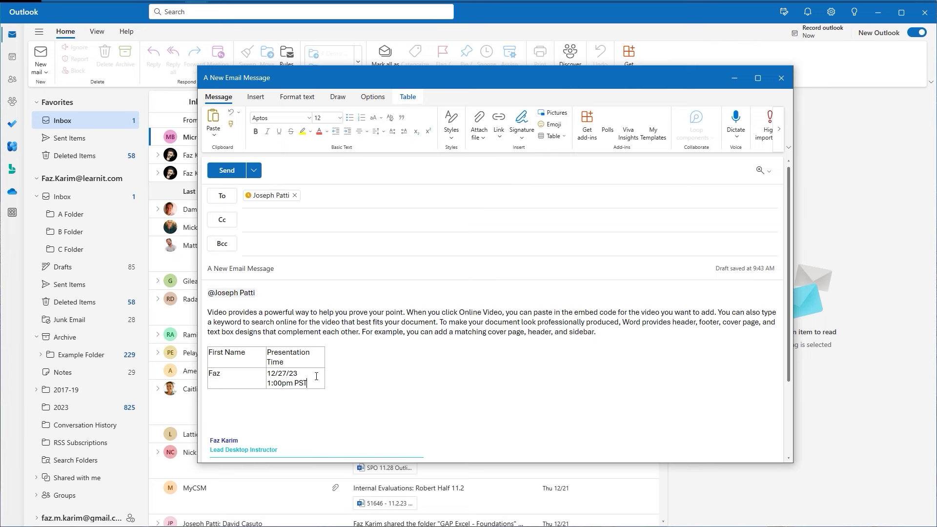
click(329, 392)
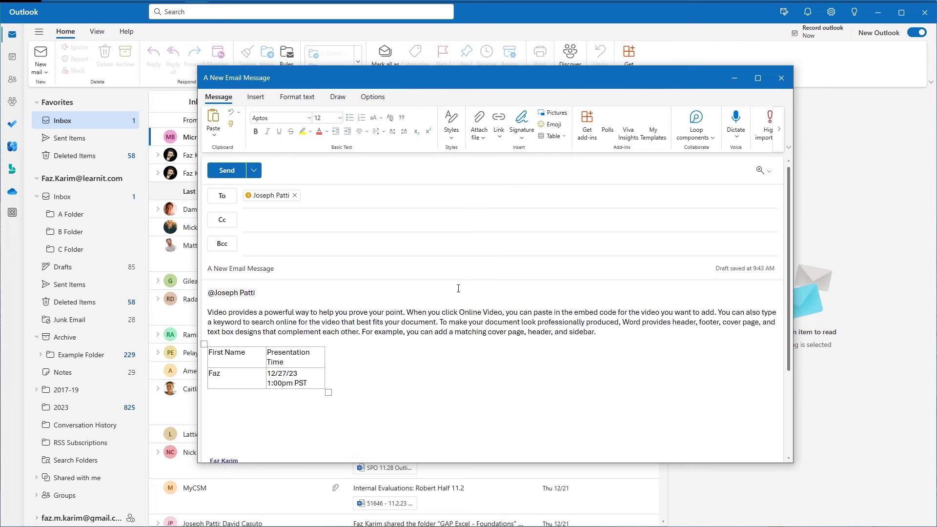
After previewing the expressions pane, type 'Windows + . = Emoji' on the line below the table.
click(562, 126)
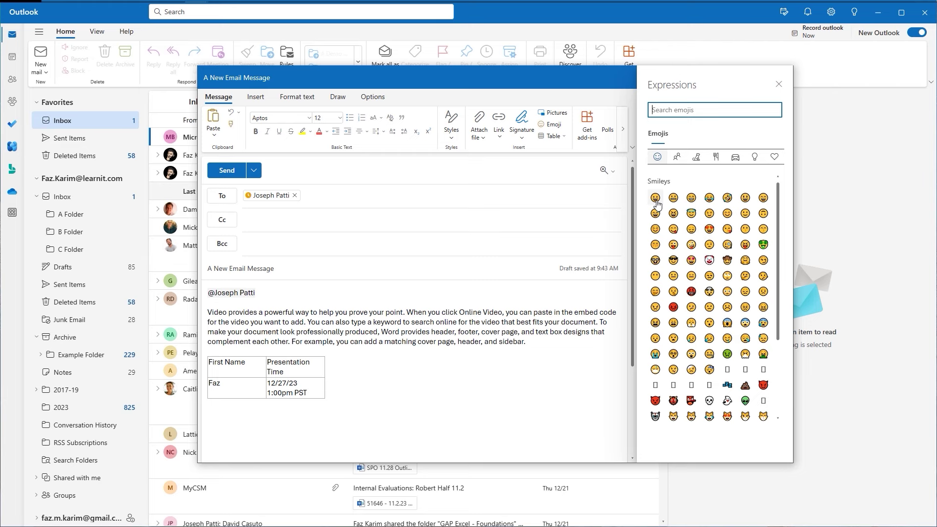
click(779, 85)
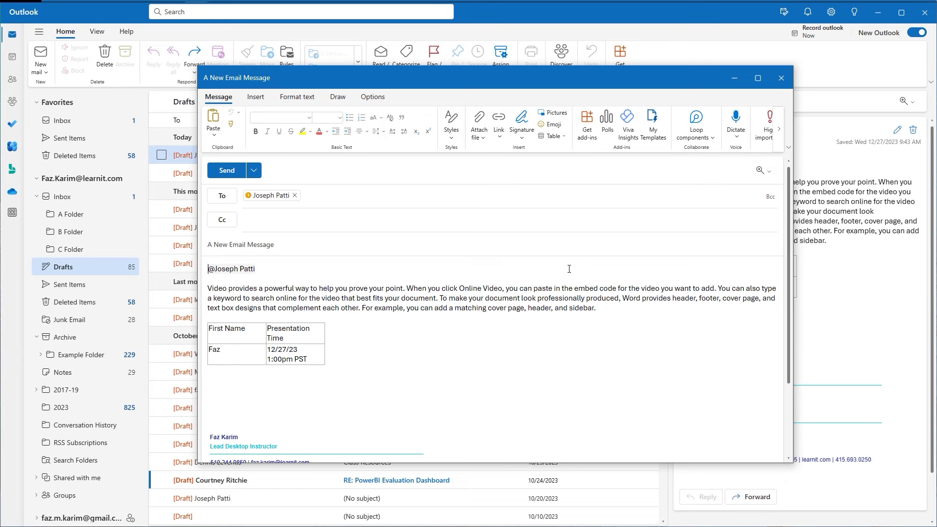
click(229, 383)
text(Windows + . = Emoki)
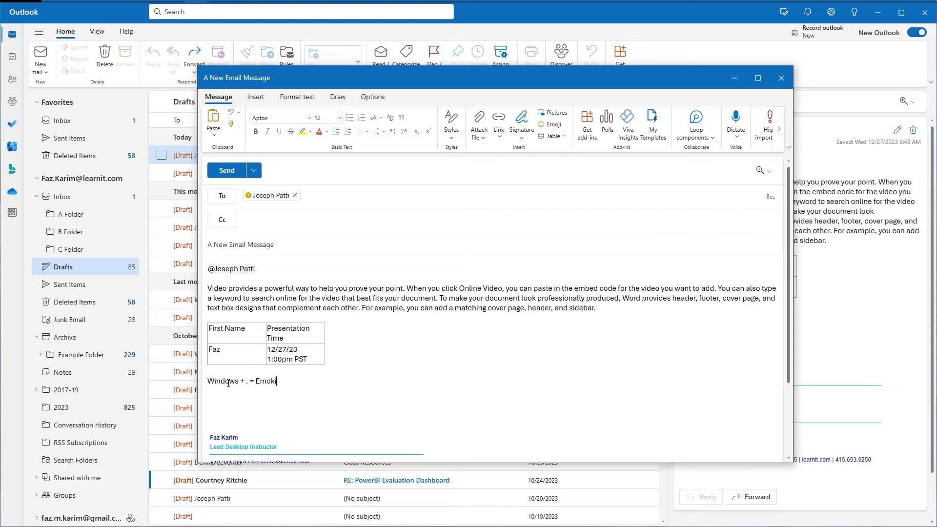
key(BackSpace)
key(BackSpace)
key(BackSpace)
text(ji)
Append sunglasses and grinning emojis to that line using the Windows + . emoji picker.
key(super+period)
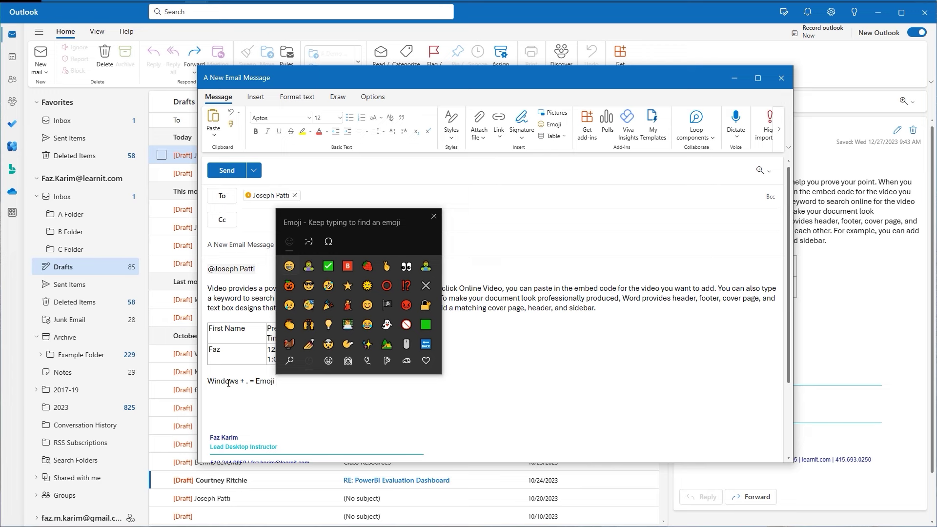
key(Down)
key(Right)
key(Return)
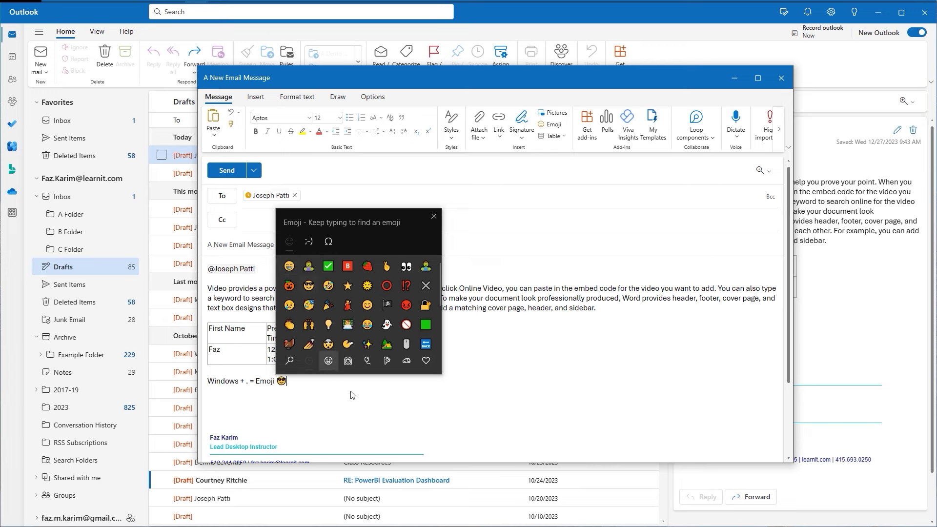
click(291, 267)
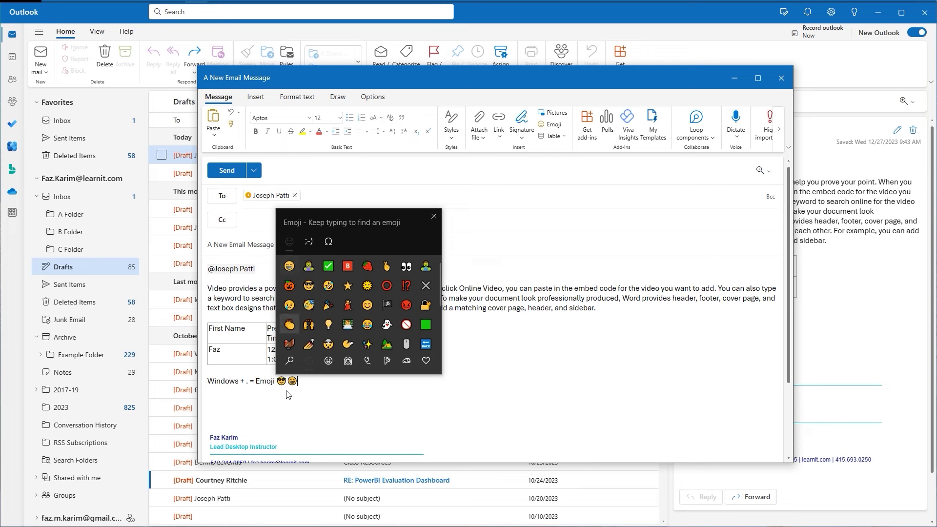
click(436, 215)
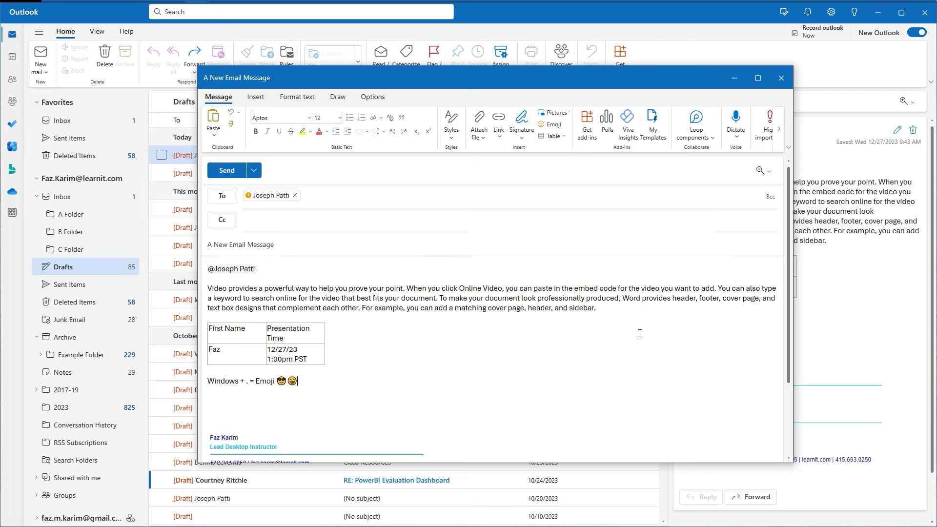
click(408, 289)
Break the opening sentence off before 'When', style it Heading 1, and add a blank line beneath.
key(Return)
key(Return)
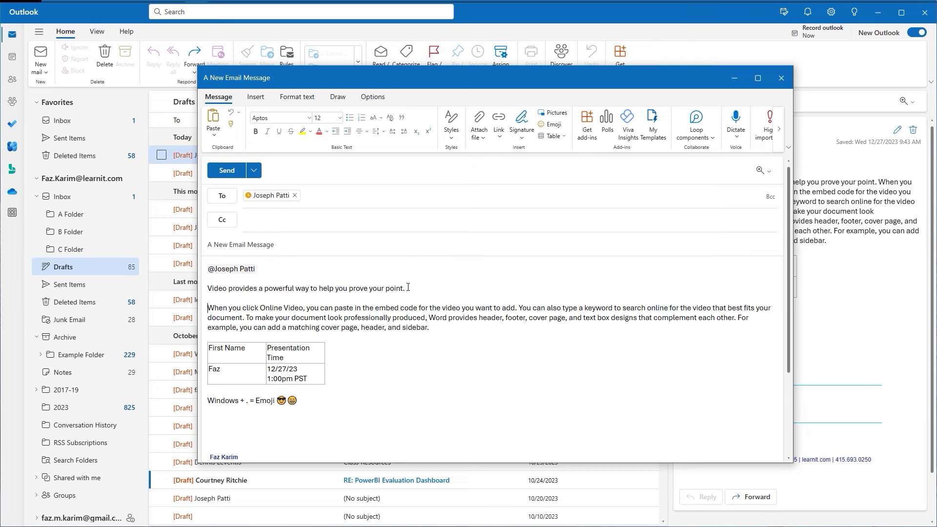
drag(408, 288, 197, 294)
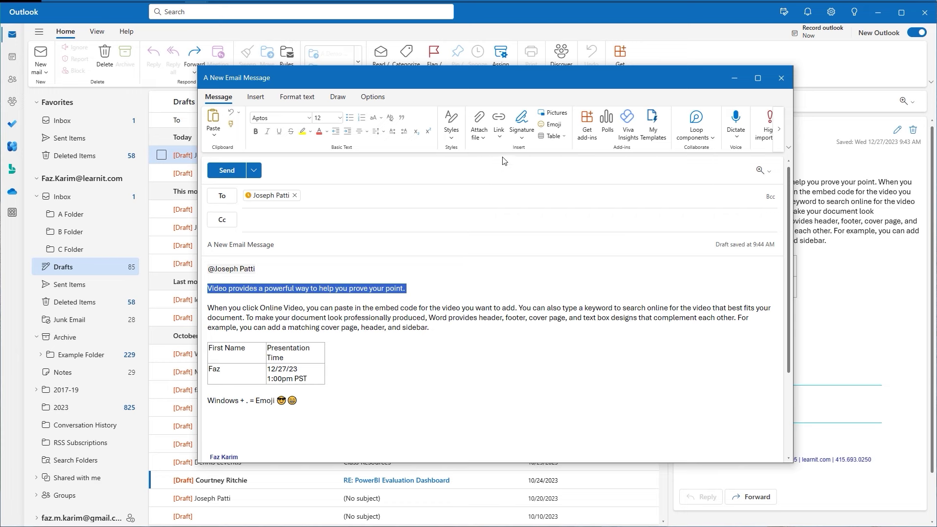
click(451, 123)
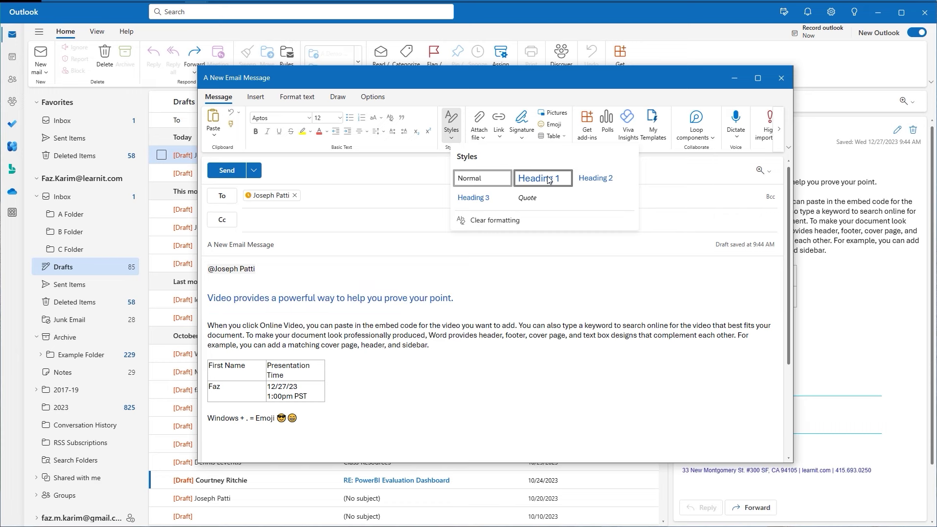
click(547, 176)
click(464, 299)
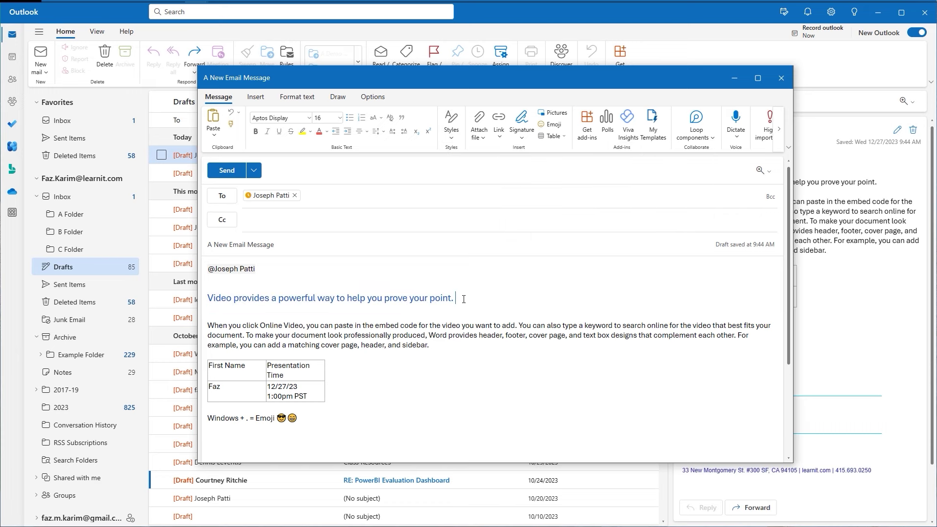
key(Return)
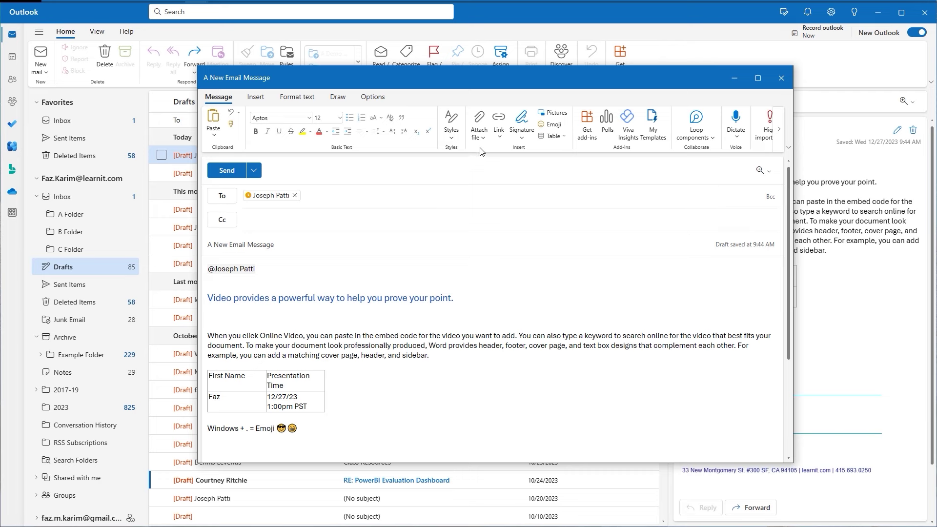
Insert a link to Outlook Beginner.pptx on the empty line using the /f file shortcut.
click(480, 131)
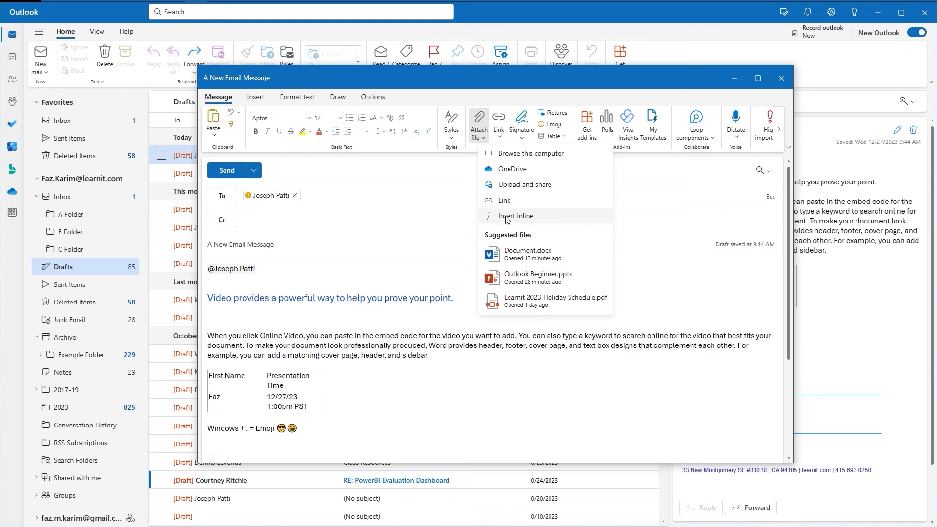
click(337, 319)
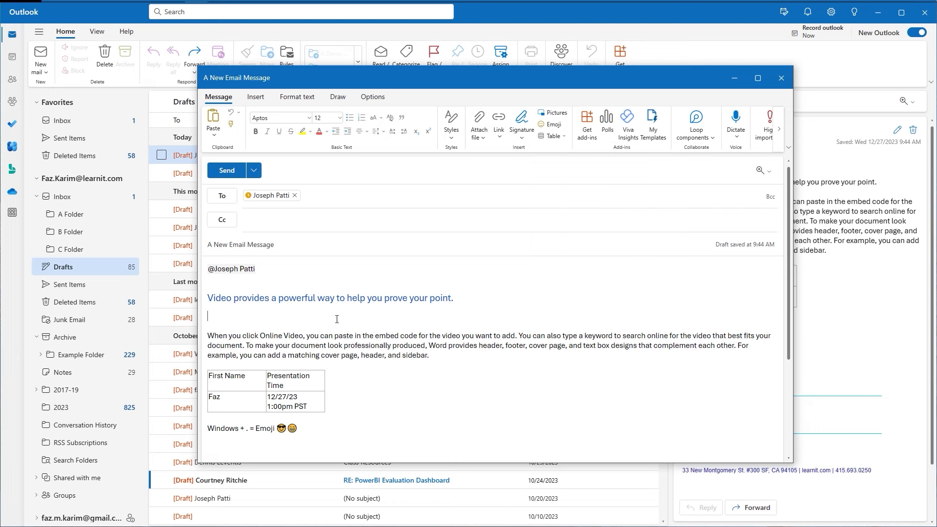
text(/)
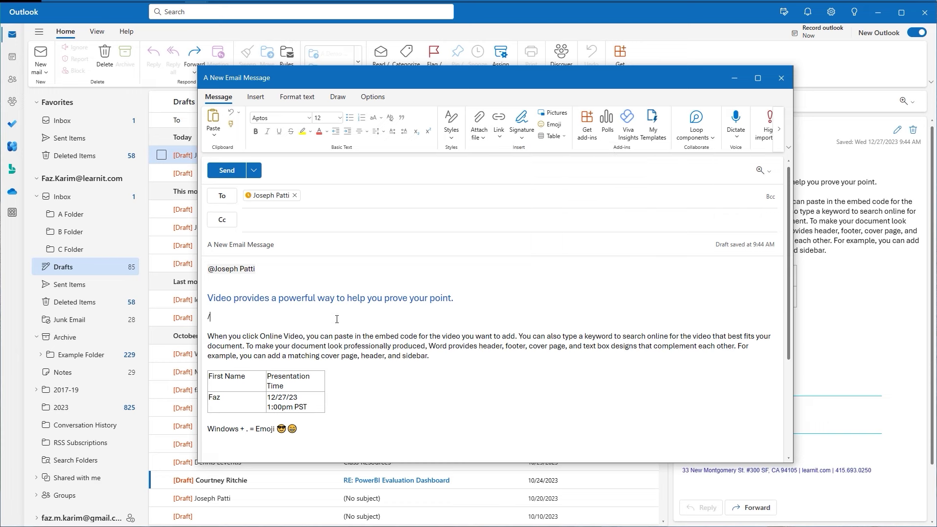
text(f)
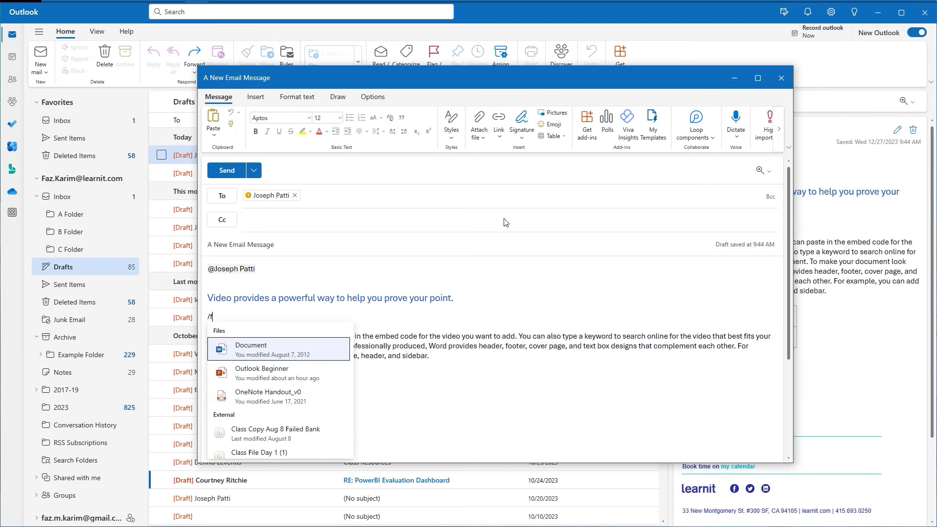
key(Down)
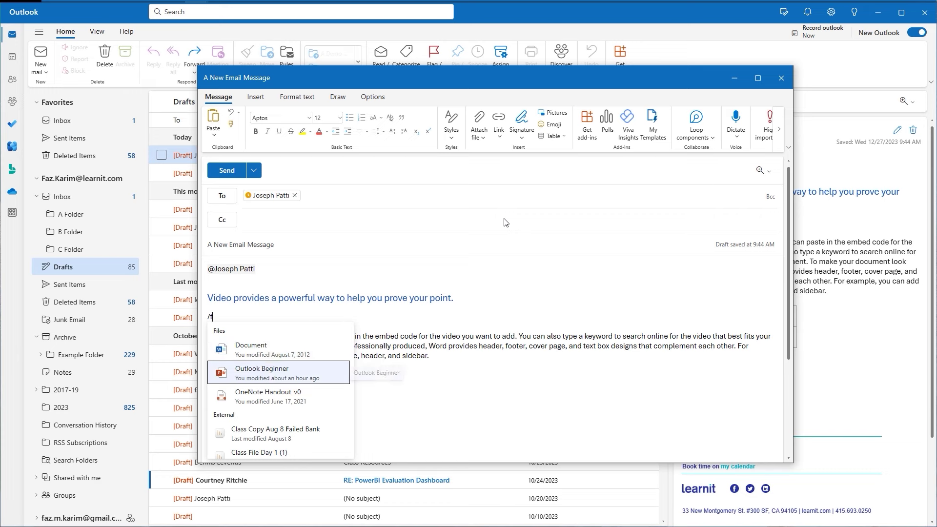
key(Return)
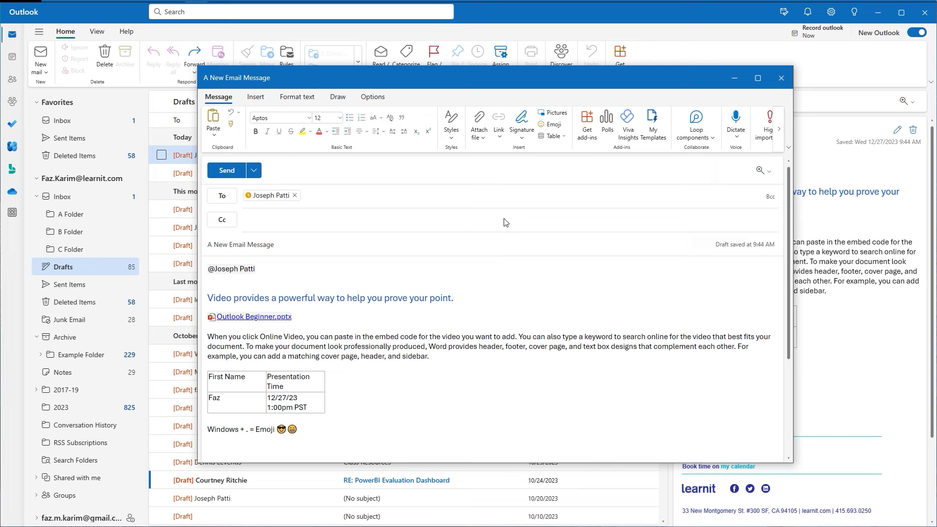
Review the Send and Schedule send options, then close the menu without sending.
click(254, 171)
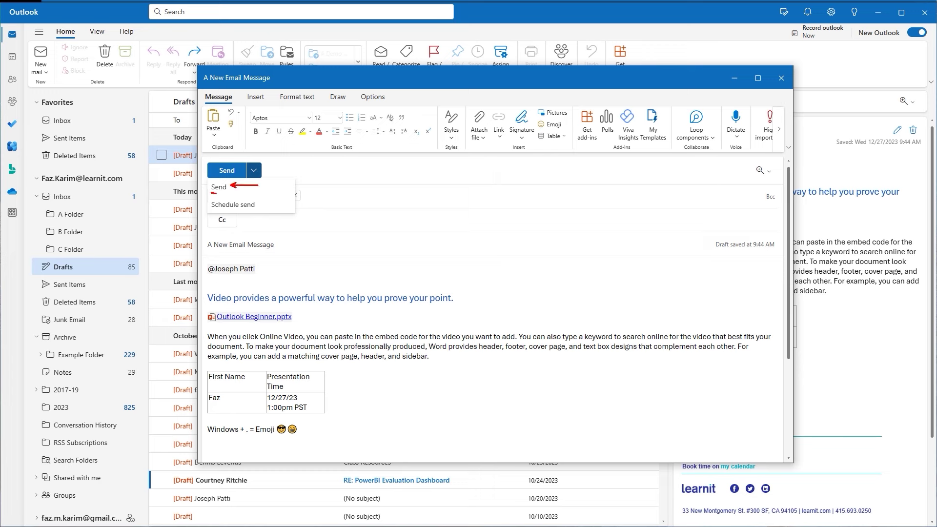
mouse_move(212, 194)
mouse_down()
mouse_move(230, 191)
mouse_move(218, 213)
mouse_move(257, 212)
mouse_up()
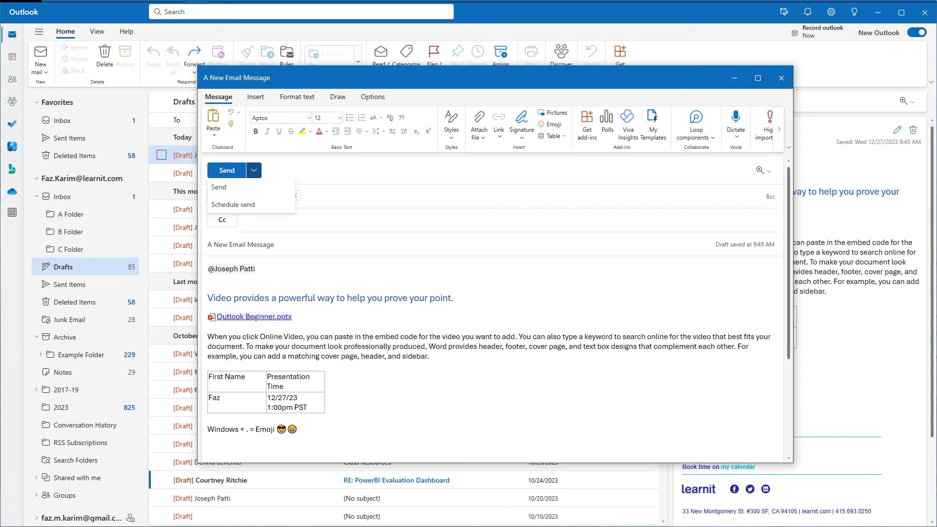
click(505, 266)
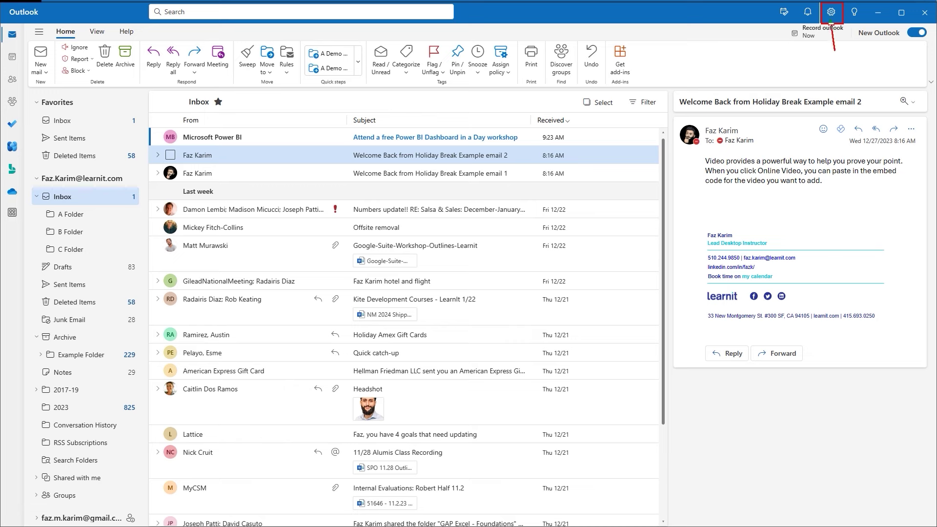
click(831, 14)
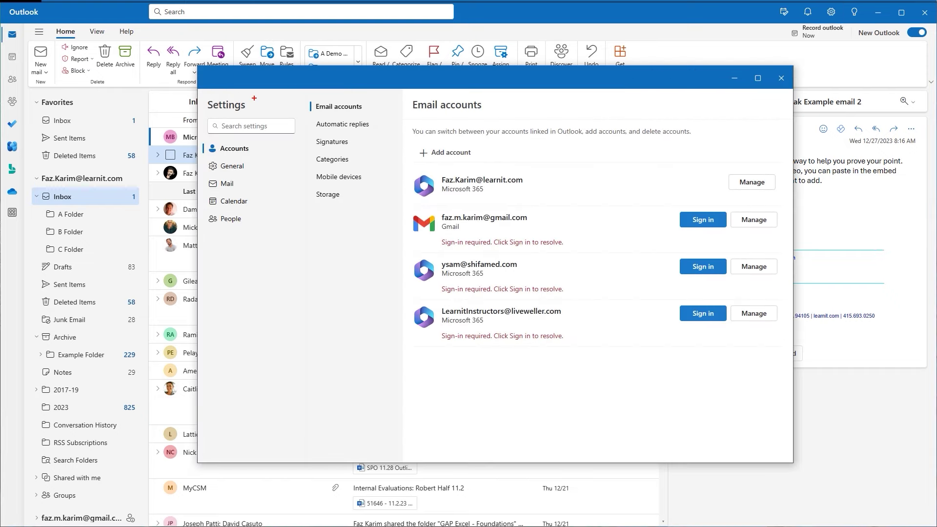
drag(186, 137, 262, 160)
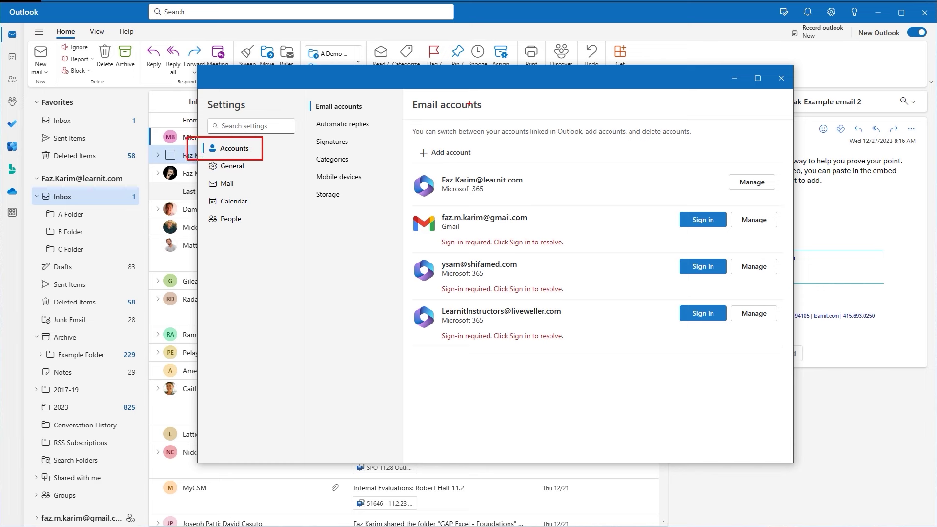
drag(488, 103, 499, 103)
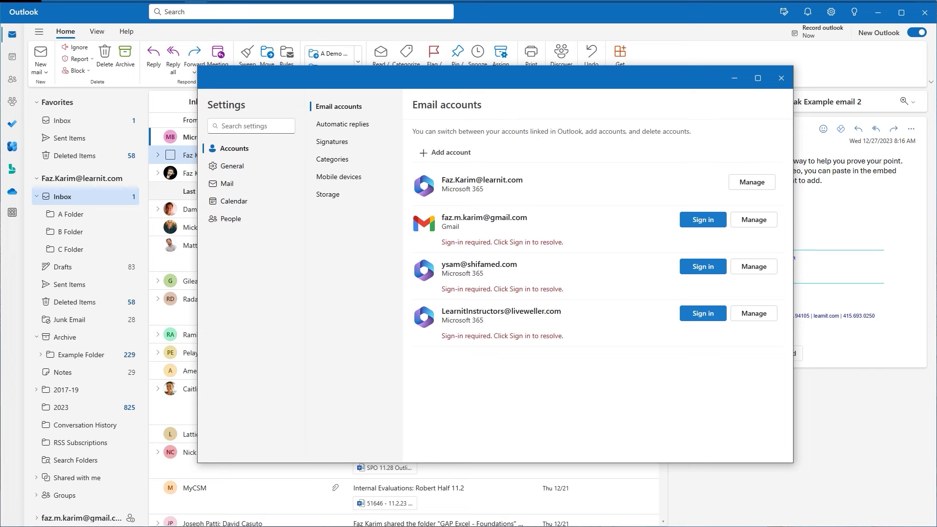
click(782, 80)
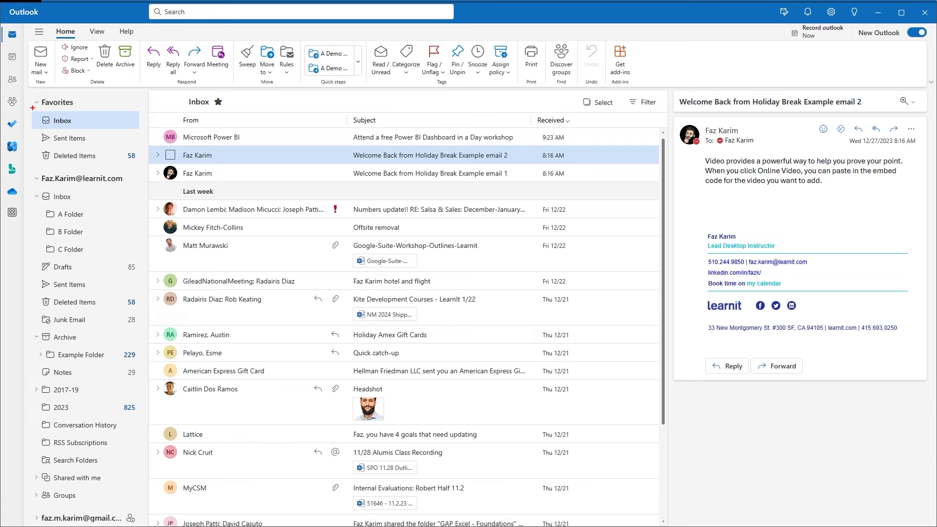
Add A Folder to Favorites, then collapse and re-expand the Favorites section.
mouse_move(32, 108)
mouse_down()
mouse_move(50, 128)
mouse_move(142, 135)
mouse_up()
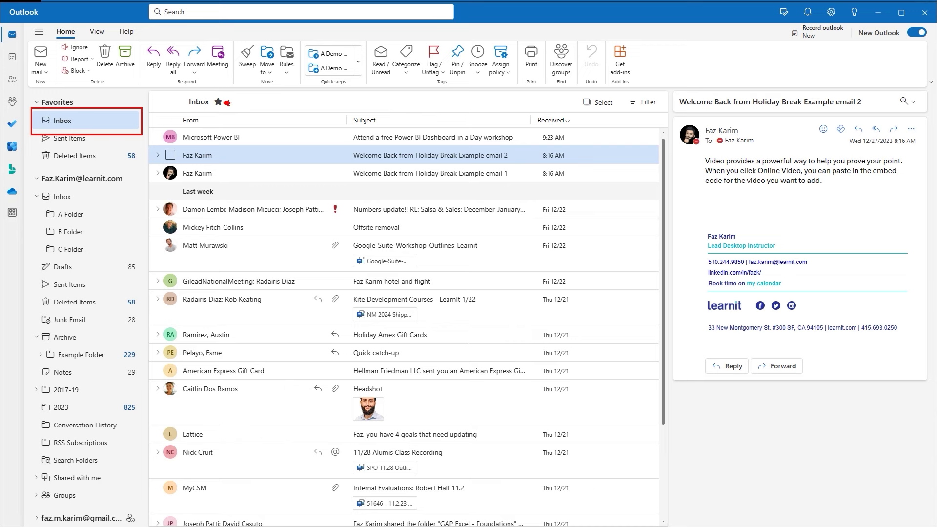
key(Escape)
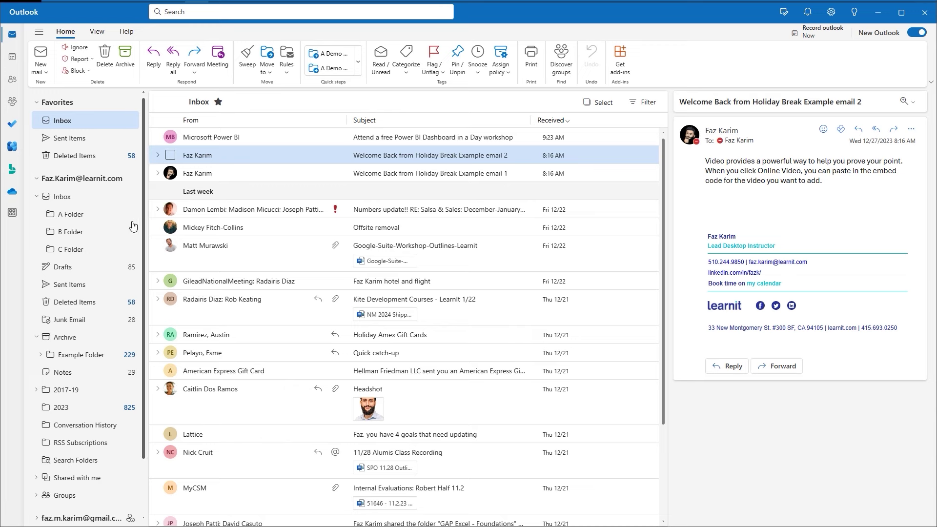
right_click(118, 218)
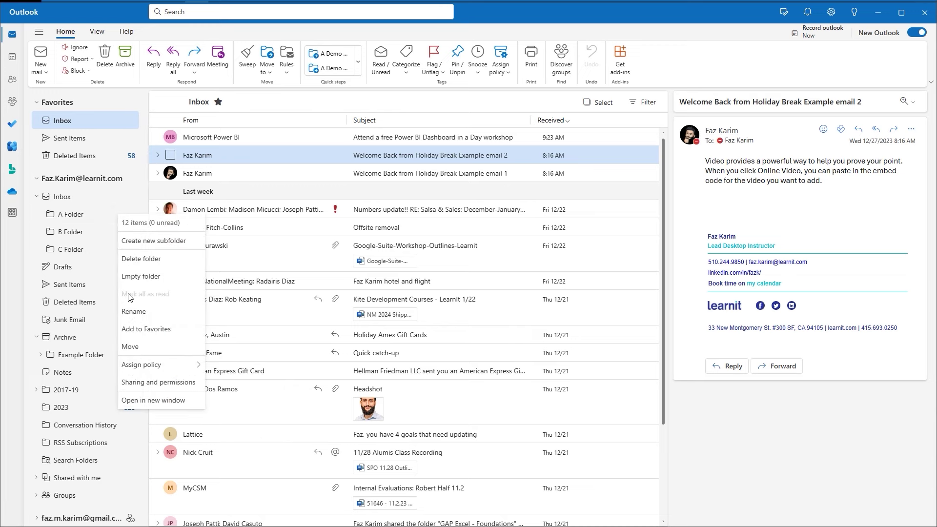
click(138, 334)
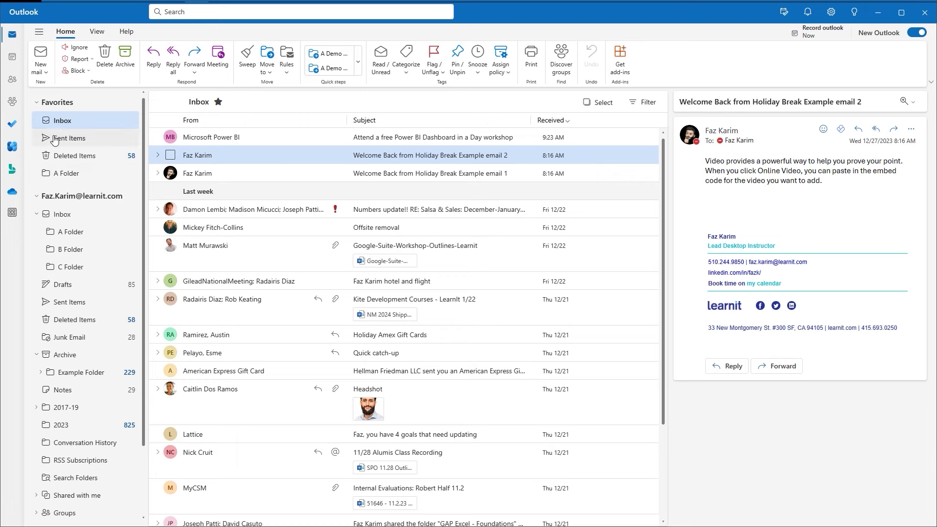
click(37, 104)
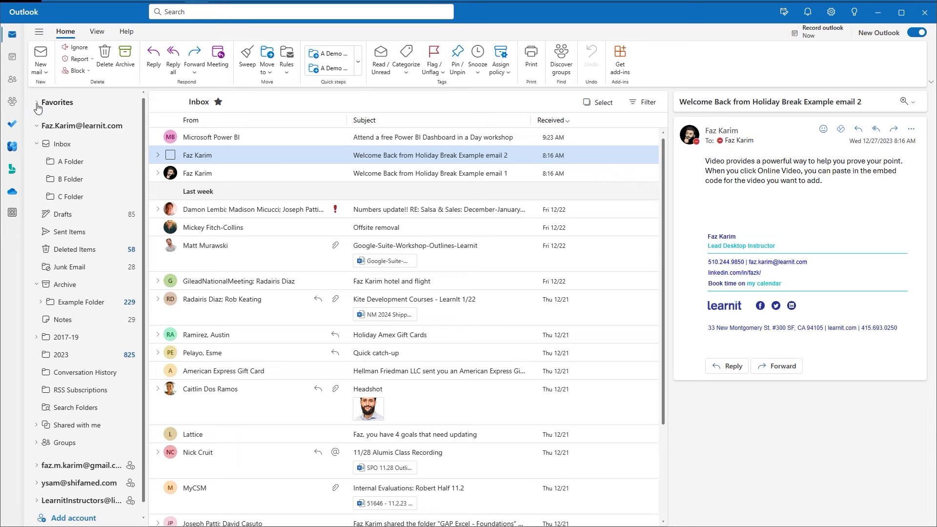
click(37, 104)
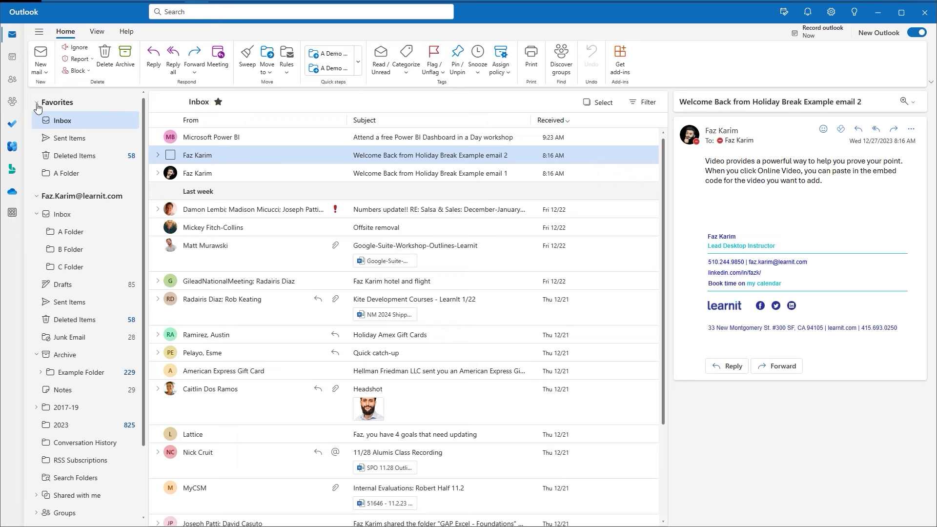
From the View tab, hide the folder pane and then show it again.
click(97, 32)
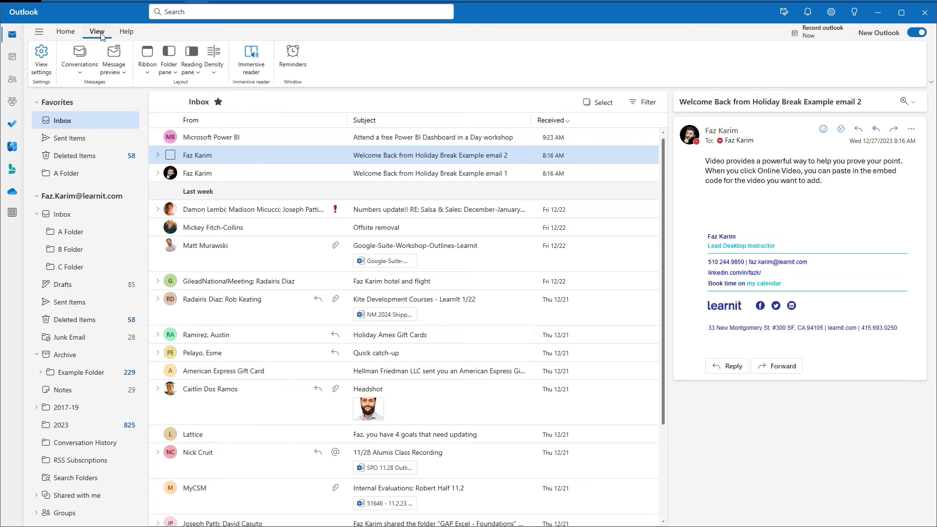
click(171, 71)
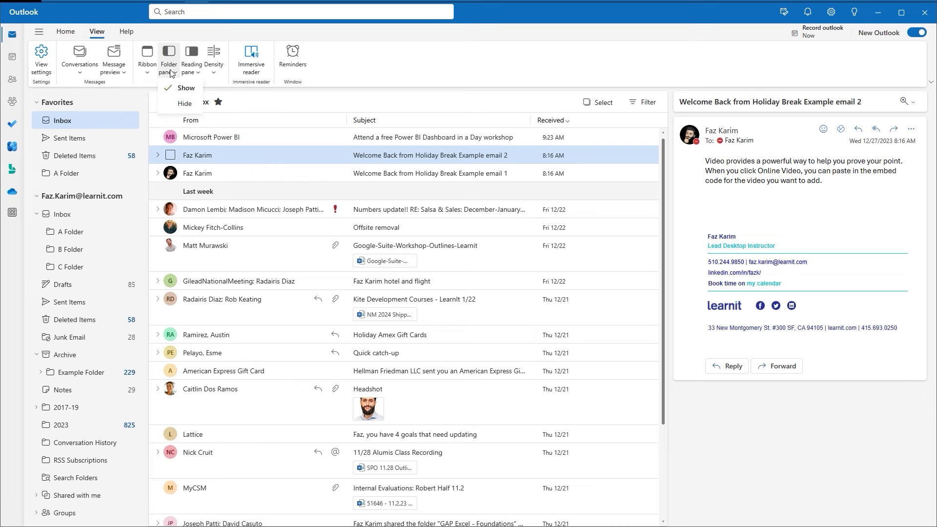
click(180, 111)
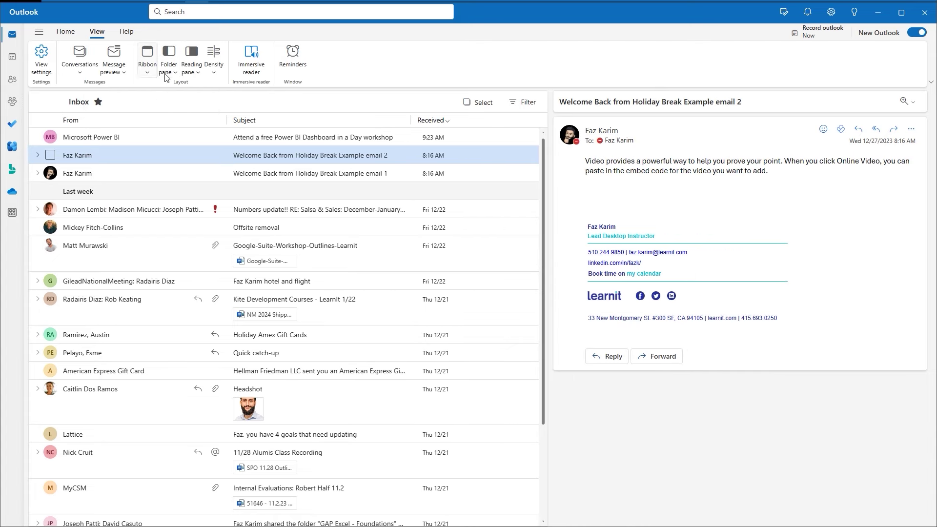
click(167, 72)
click(177, 88)
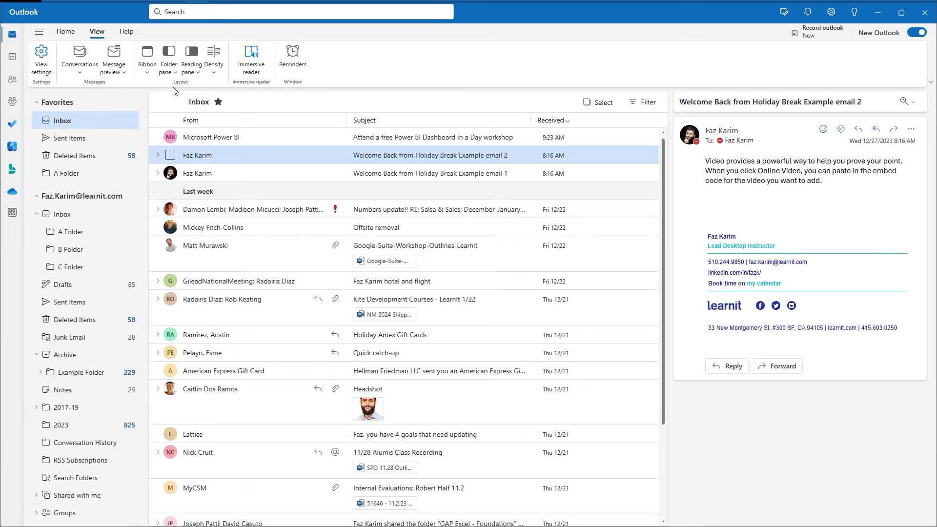
Remove A Folder from Favorites, then bring up the Inbox folder's context menu.
right_click(123, 183)
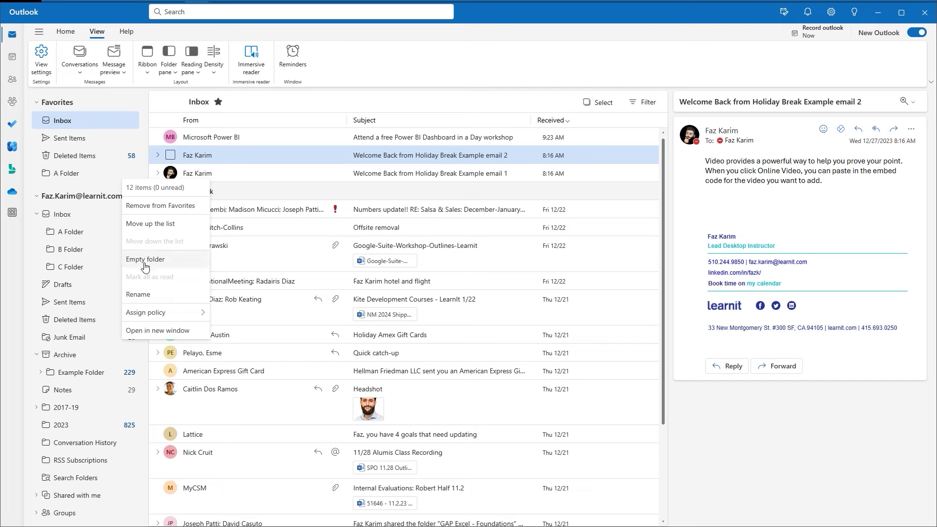
click(172, 212)
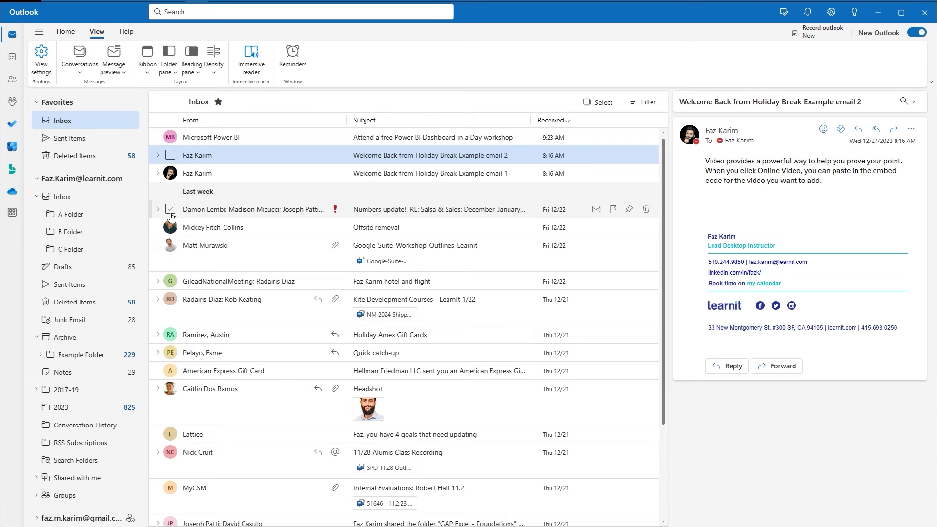
right_click(116, 195)
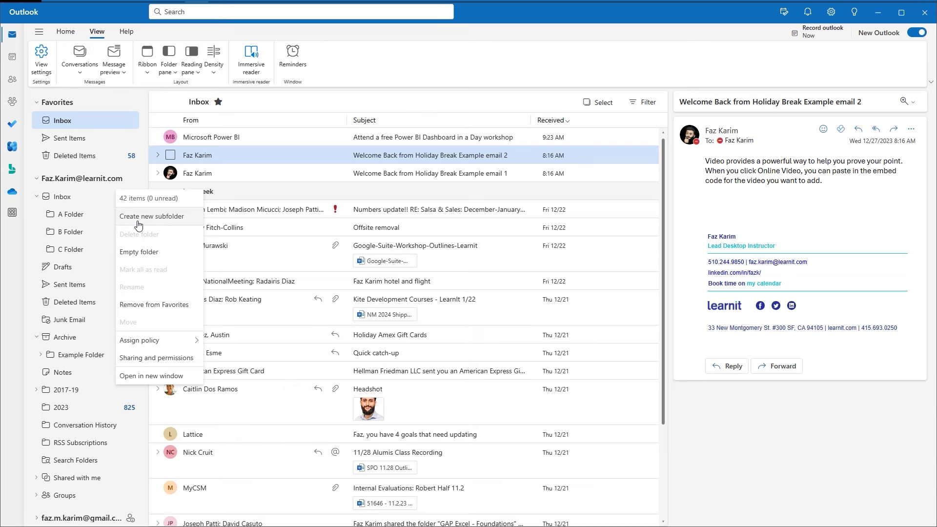
View the mail account's context menu, then dismiss it.
right_click(104, 186)
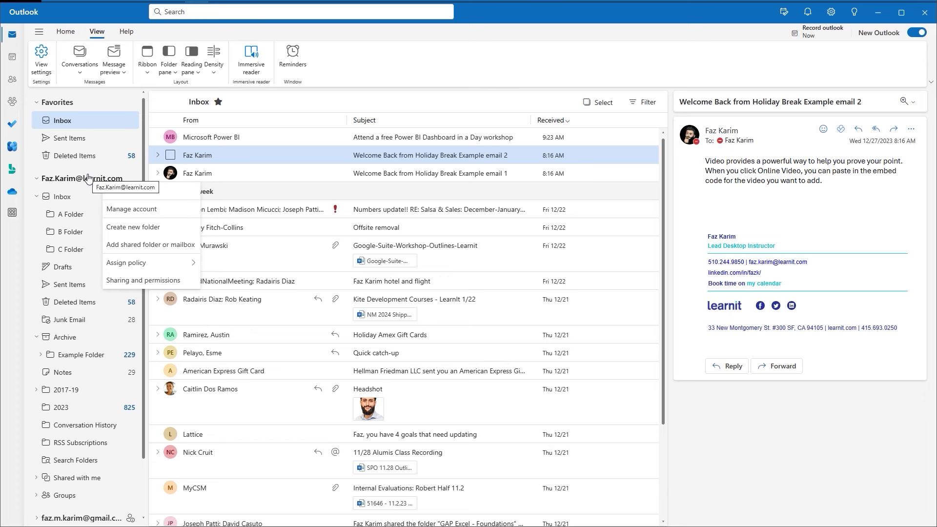
click(229, 94)
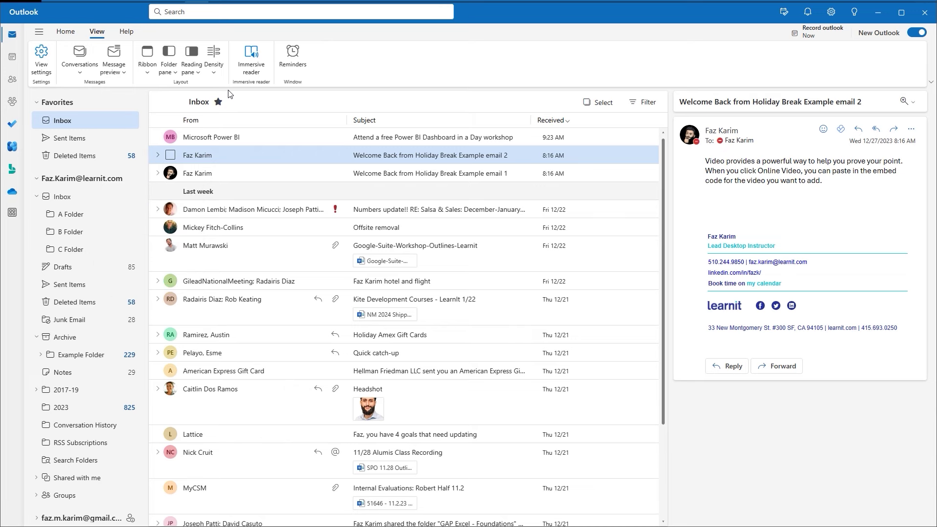
drag(146, 88, 293, 275)
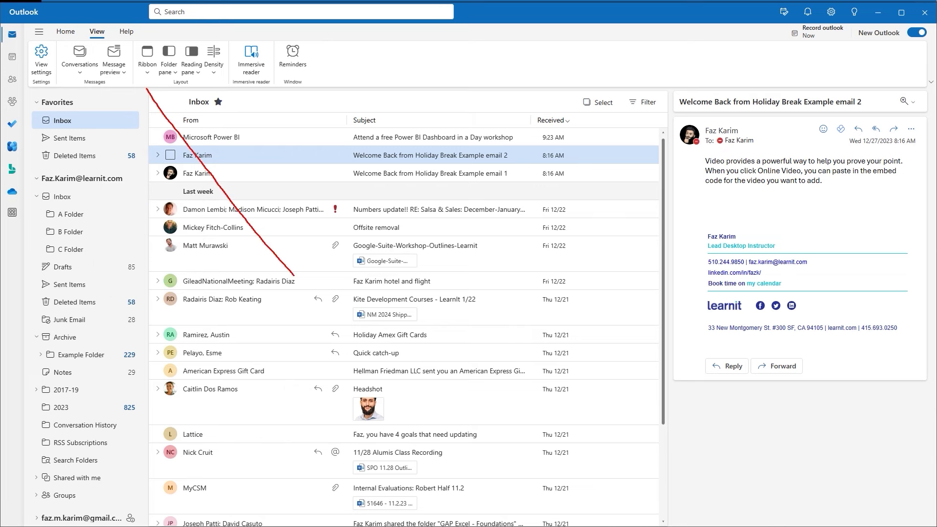
key(Escape)
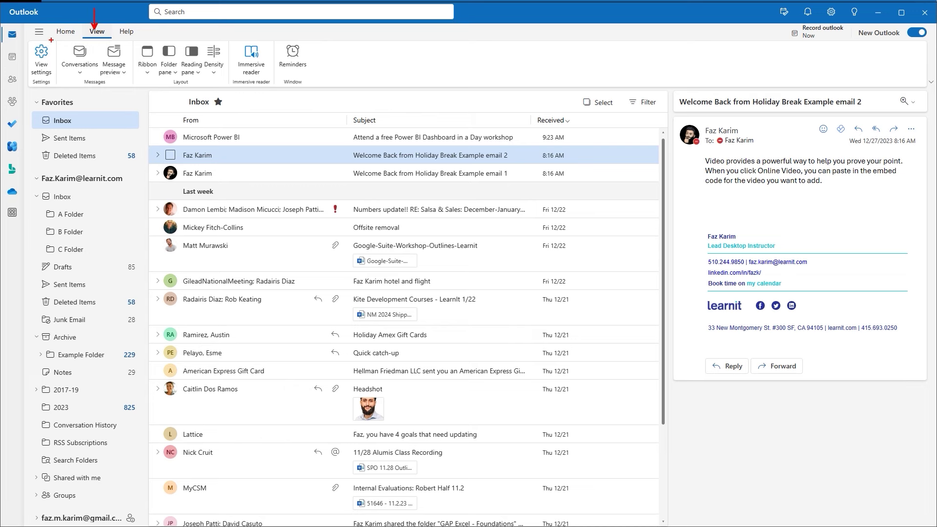
drag(50, 40, 131, 89)
click(125, 75)
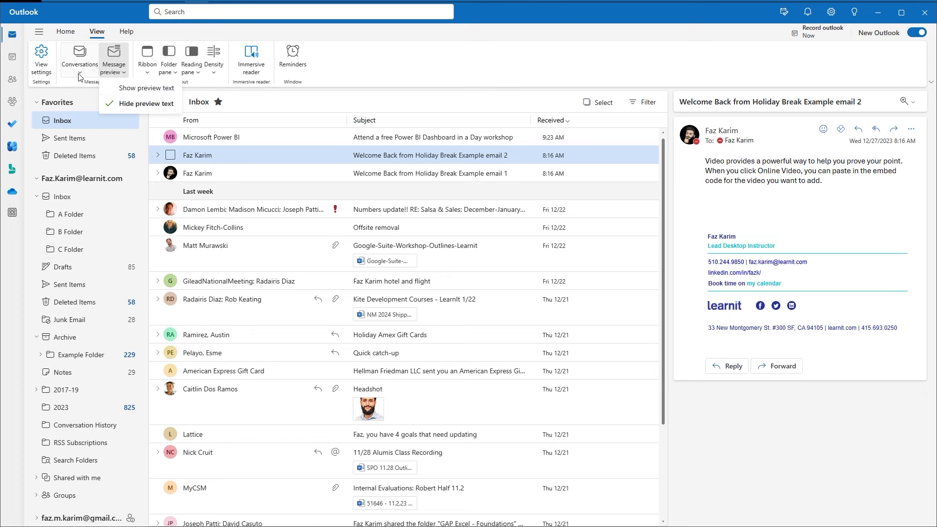
click(79, 75)
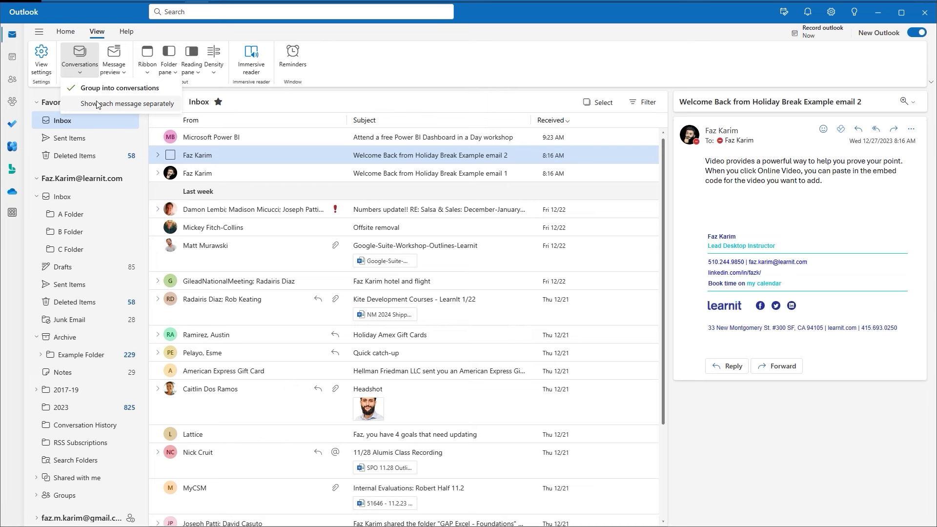
click(97, 104)
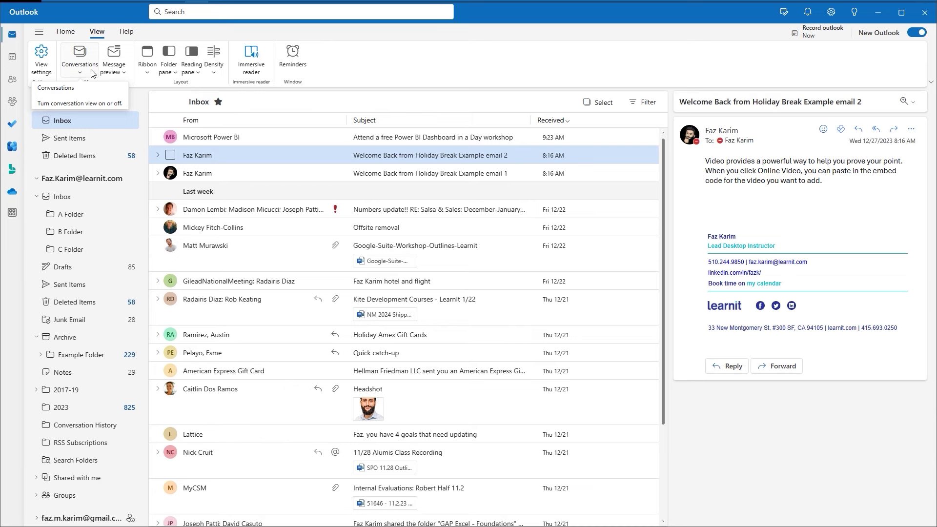
click(172, 11)
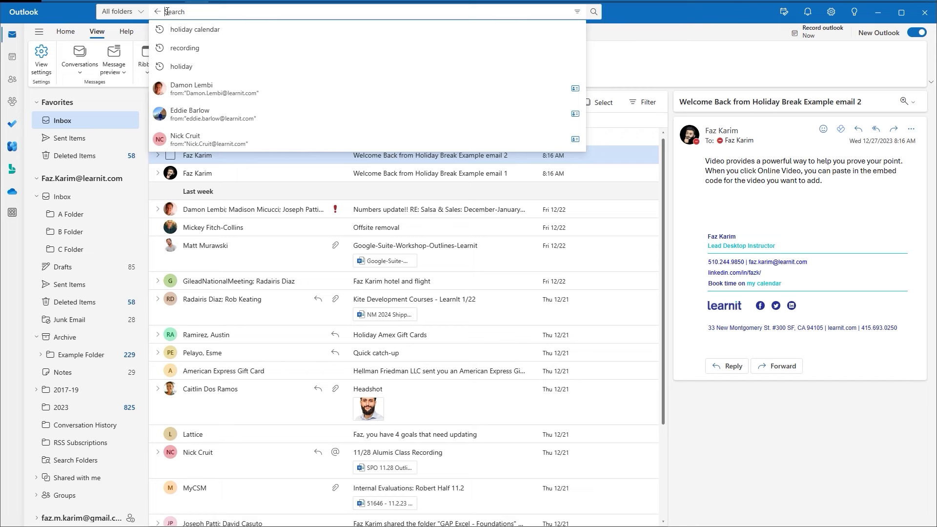
text(a fold)
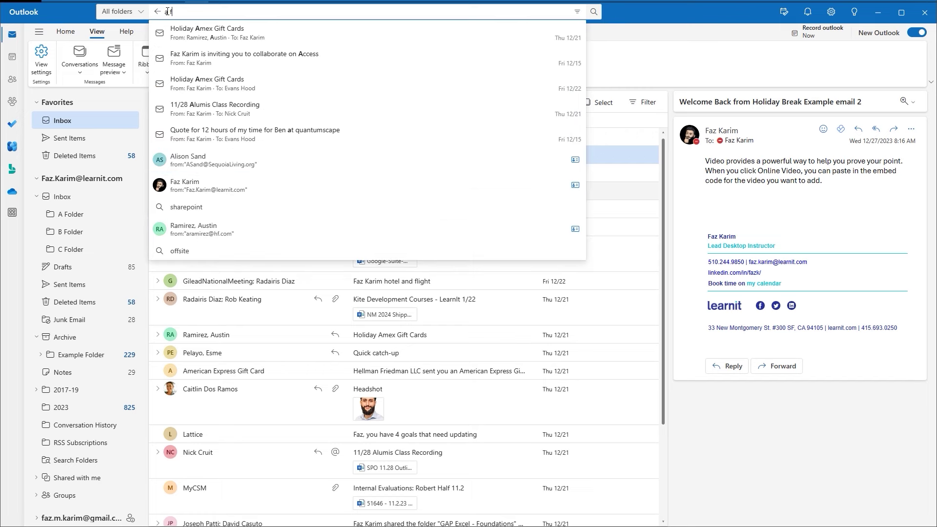
text(er)
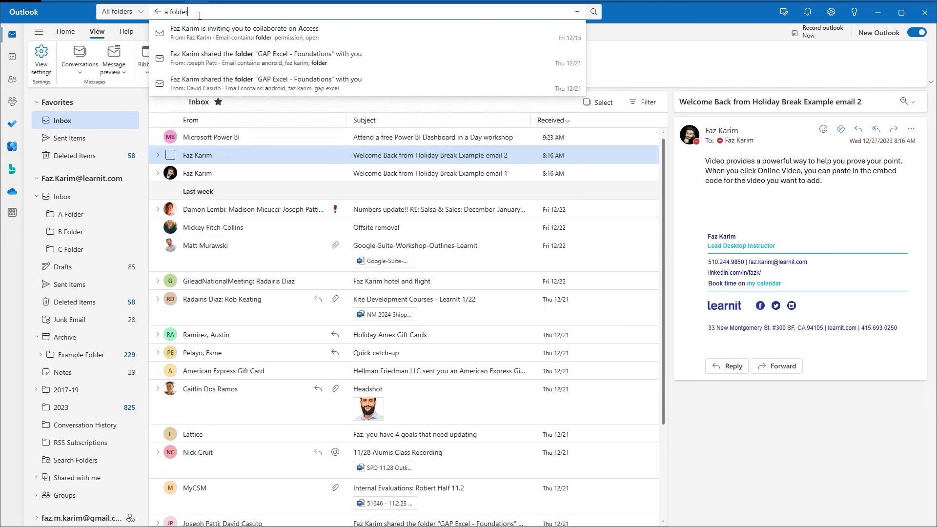
click(141, 13)
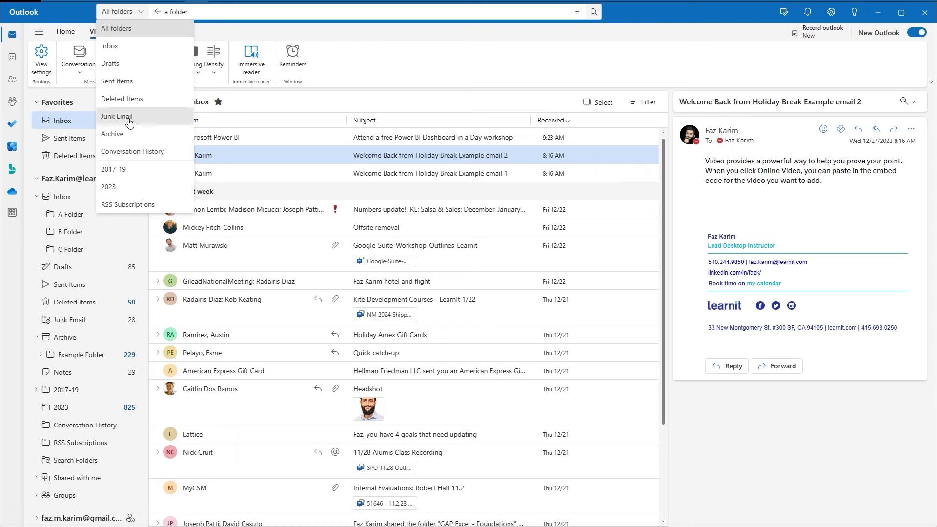
click(137, 15)
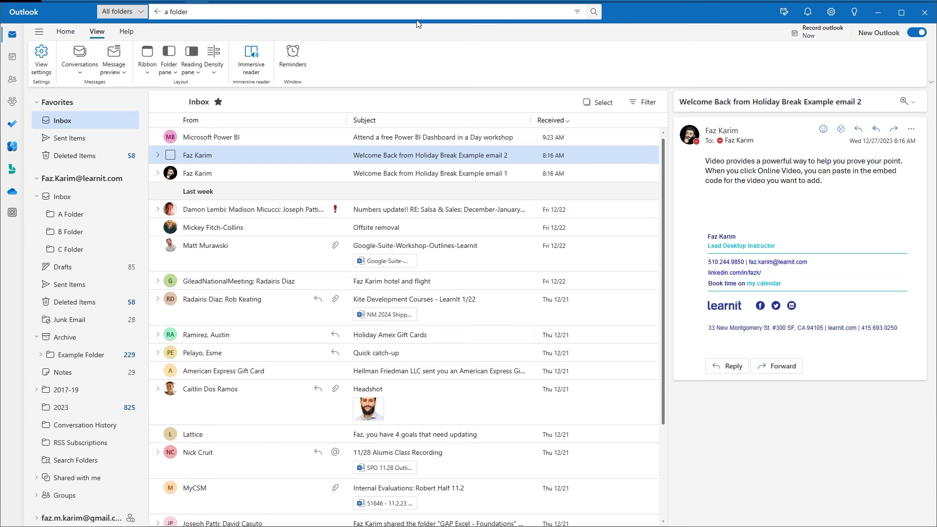
click(159, 12)
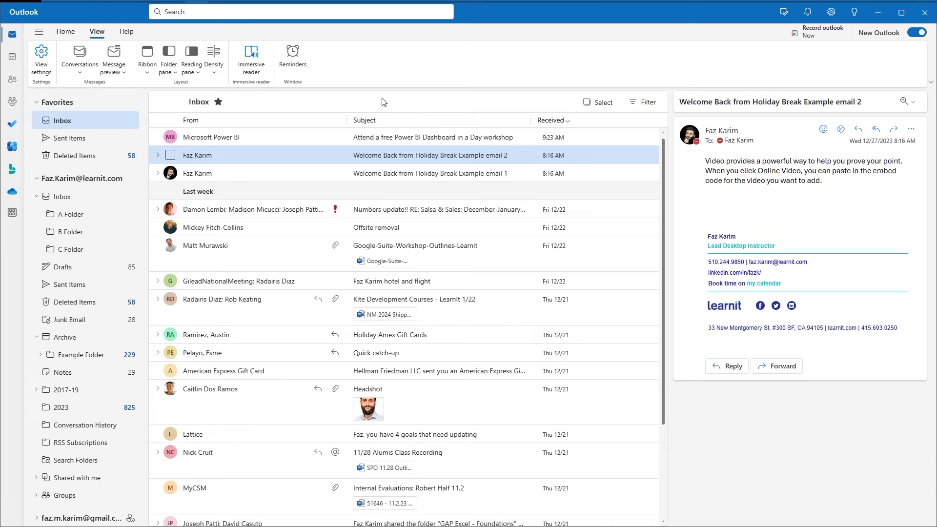
click(239, 120)
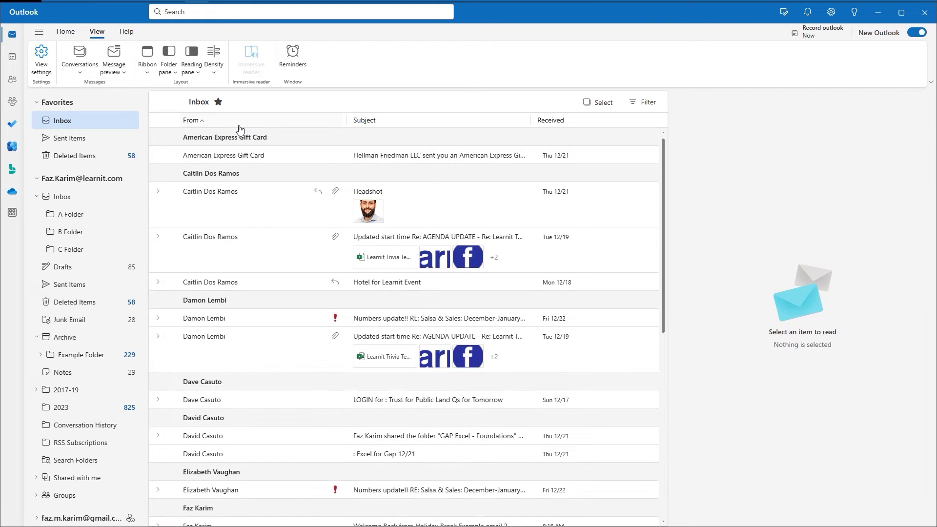
click(239, 126)
click(239, 127)
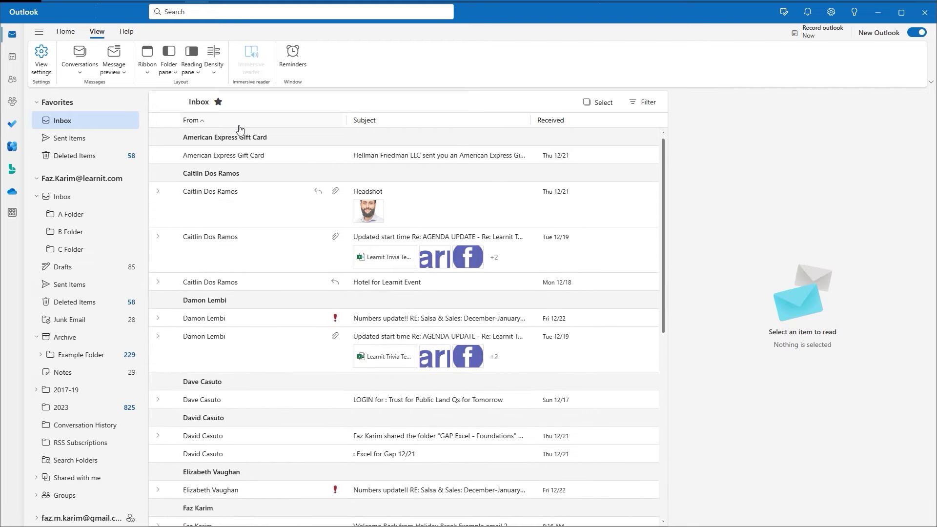
click(367, 122)
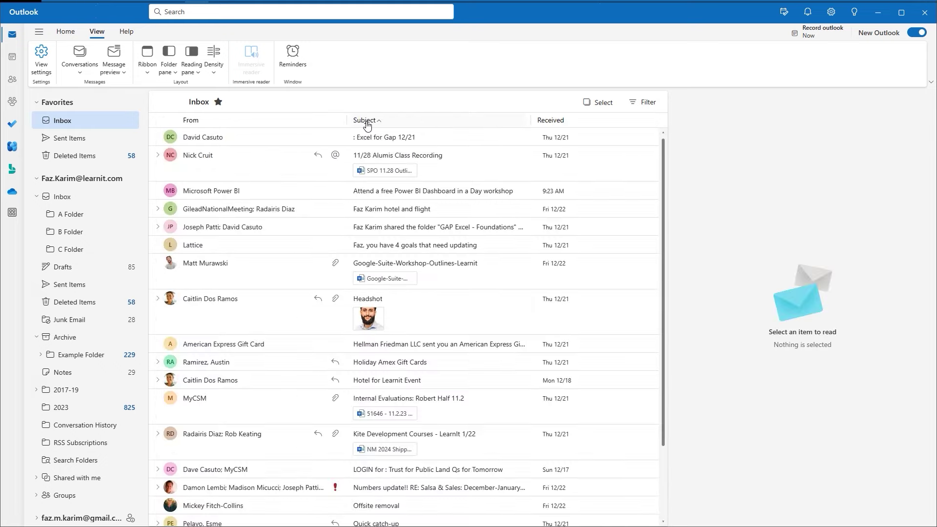
click(367, 122)
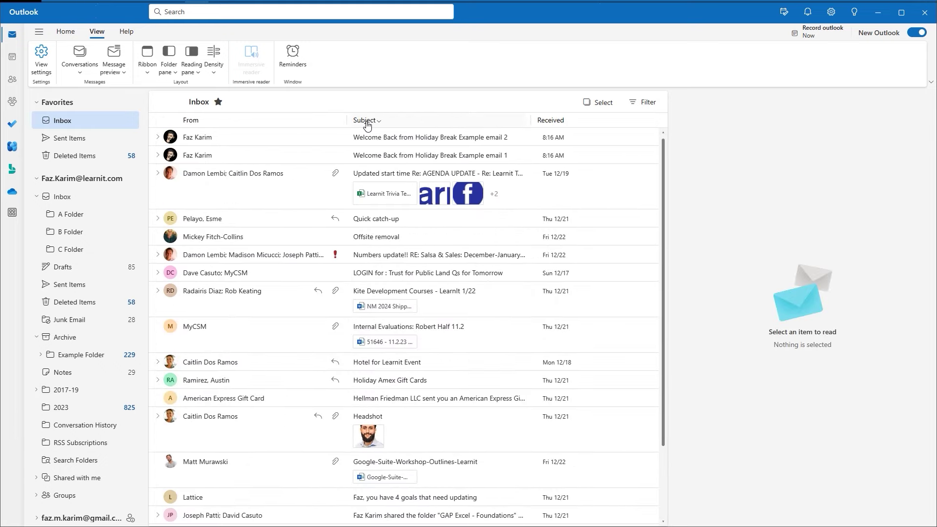
click(538, 123)
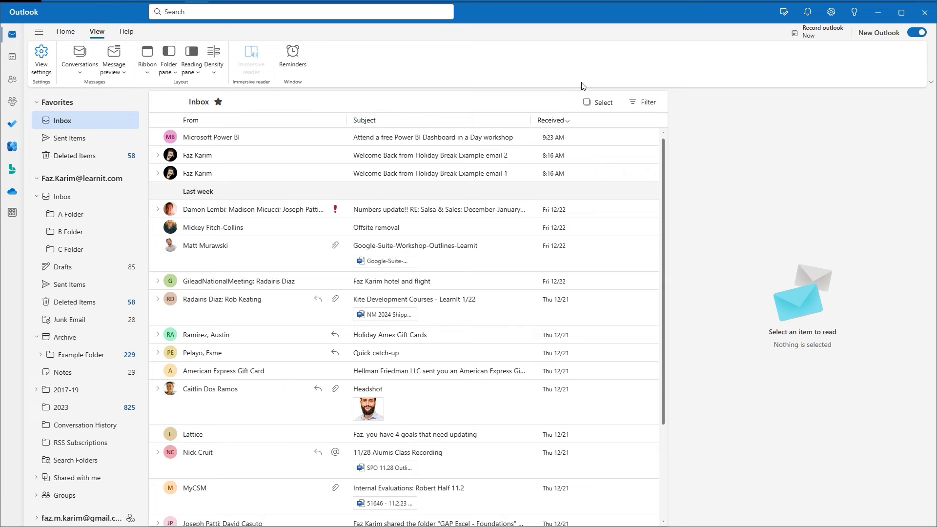
Toggle multi-message selection on and off, then bring up the inbox Filter options.
click(604, 105)
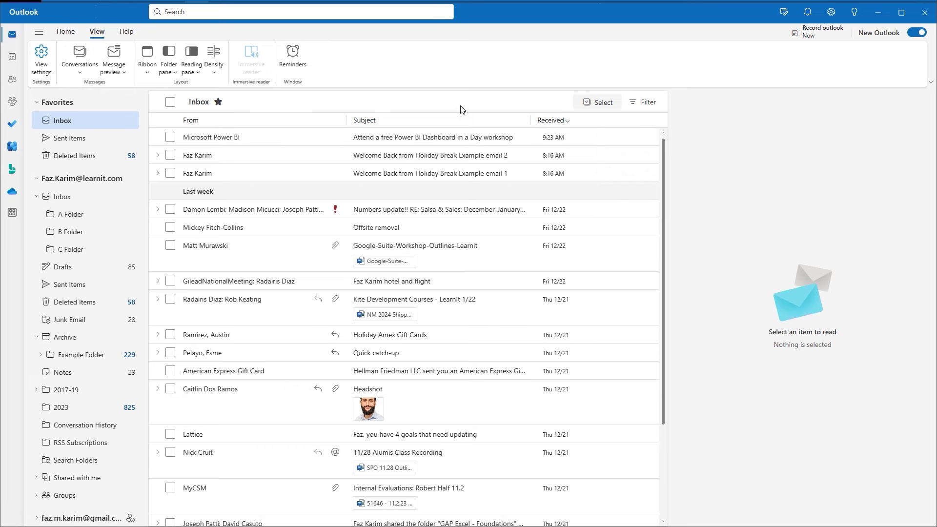
click(588, 99)
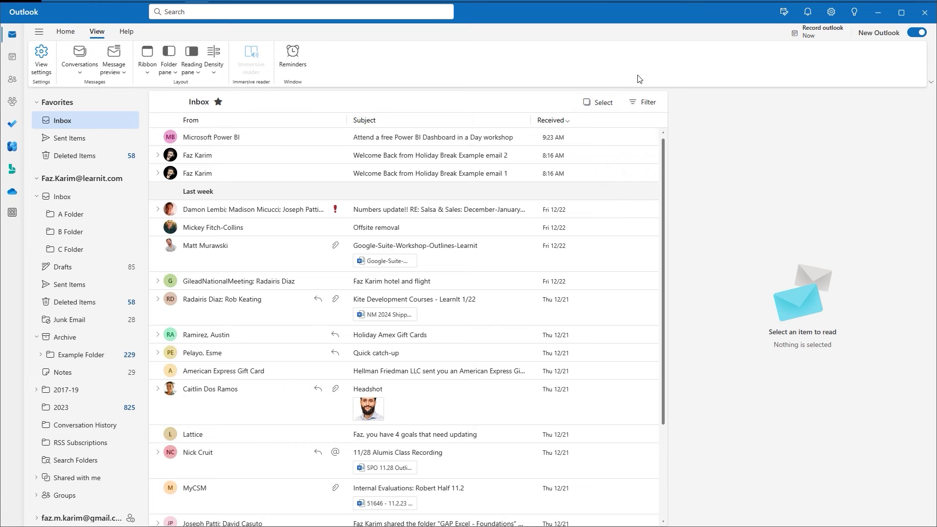
click(644, 102)
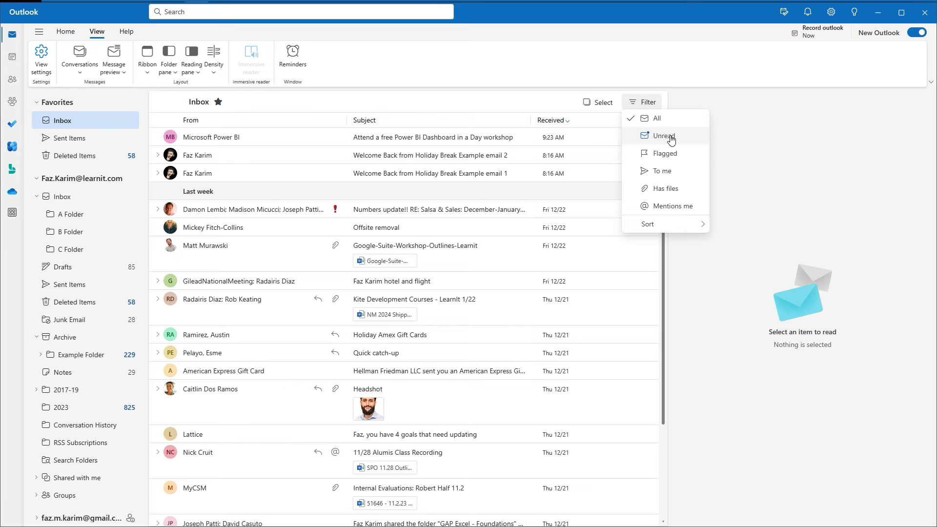
Close and reopen the Filter menu, view its Sort submenu, then dismiss it unfiltered.
click(732, 85)
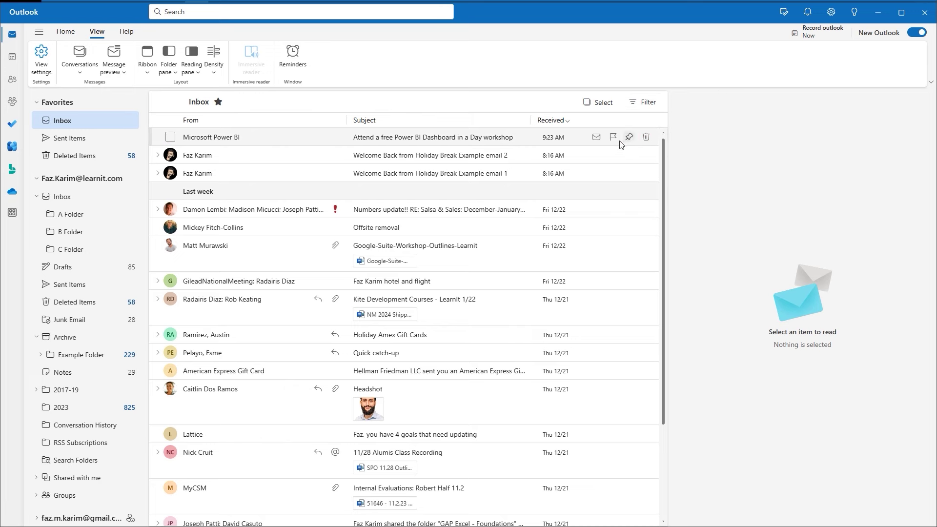
click(657, 112)
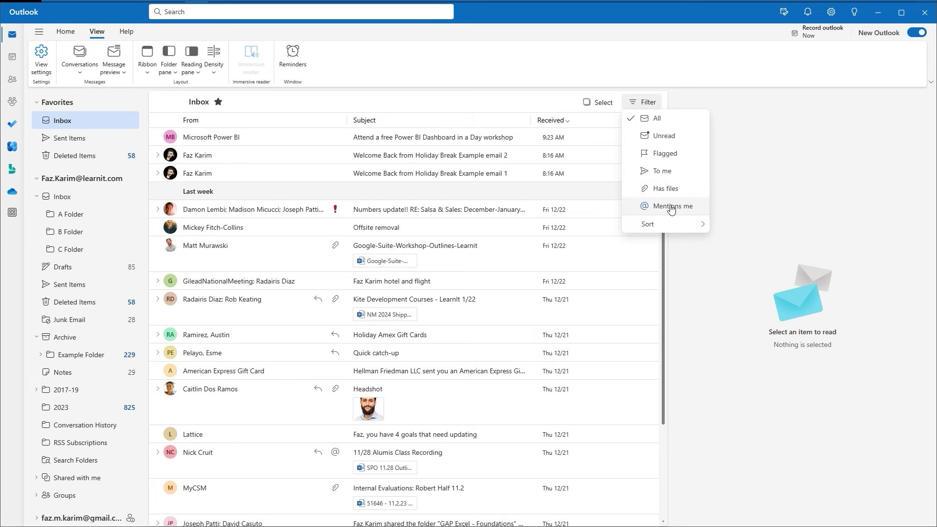
mouse_move(678, 227)
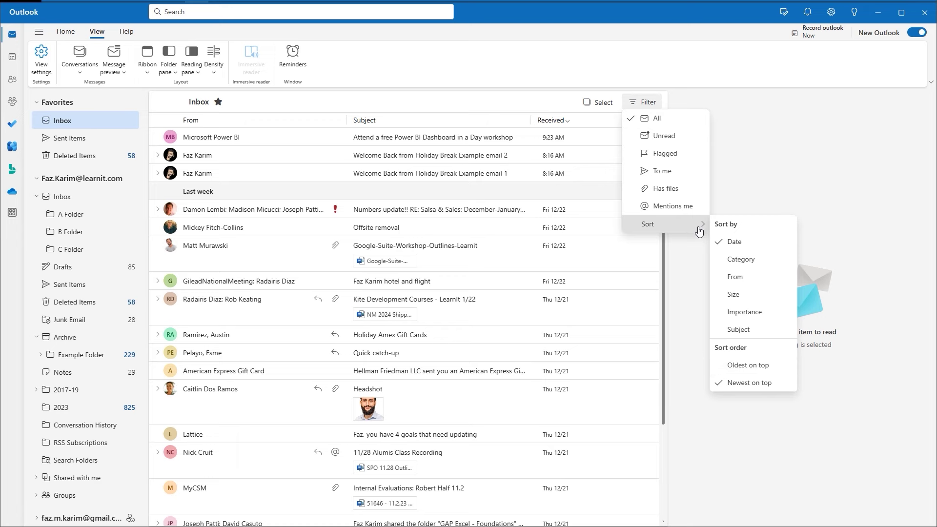
click(772, 159)
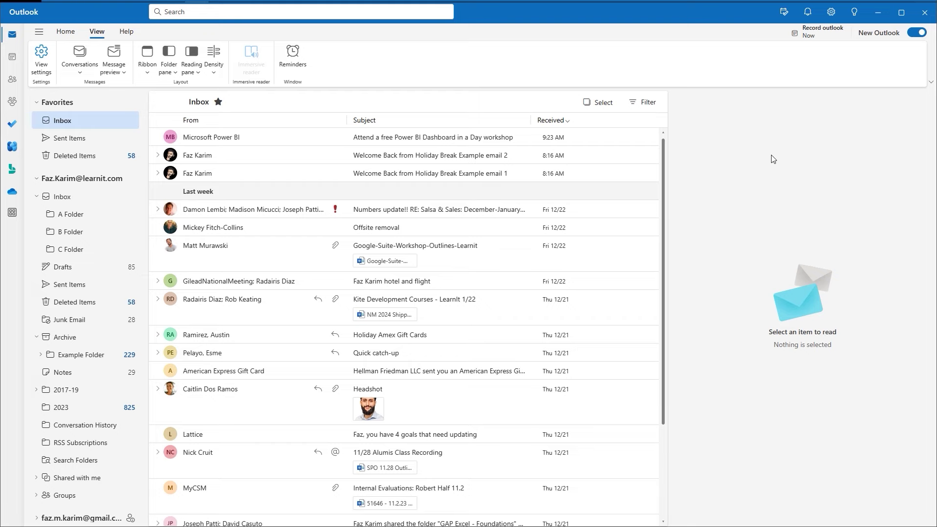
Open Mail Layout settings, shift the window right, and scroll down through every option to animations.
click(45, 82)
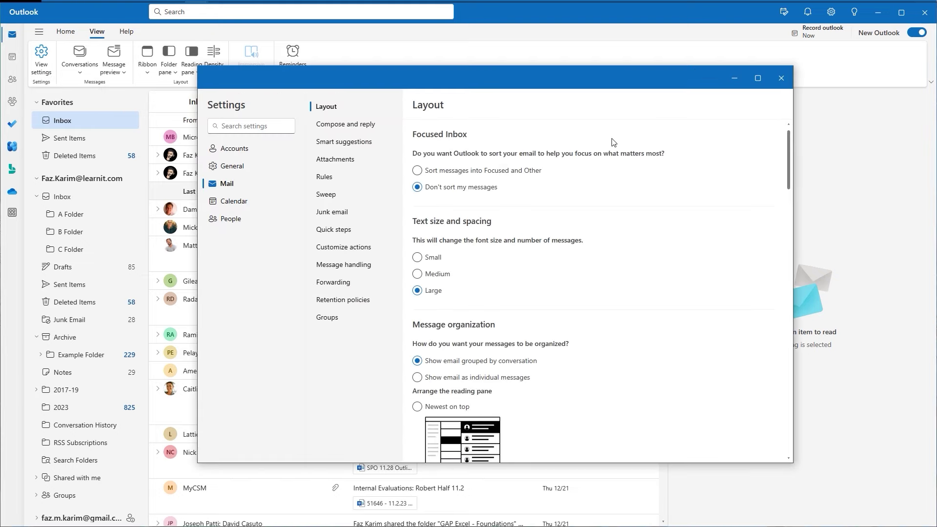
drag(615, 86, 740, 76)
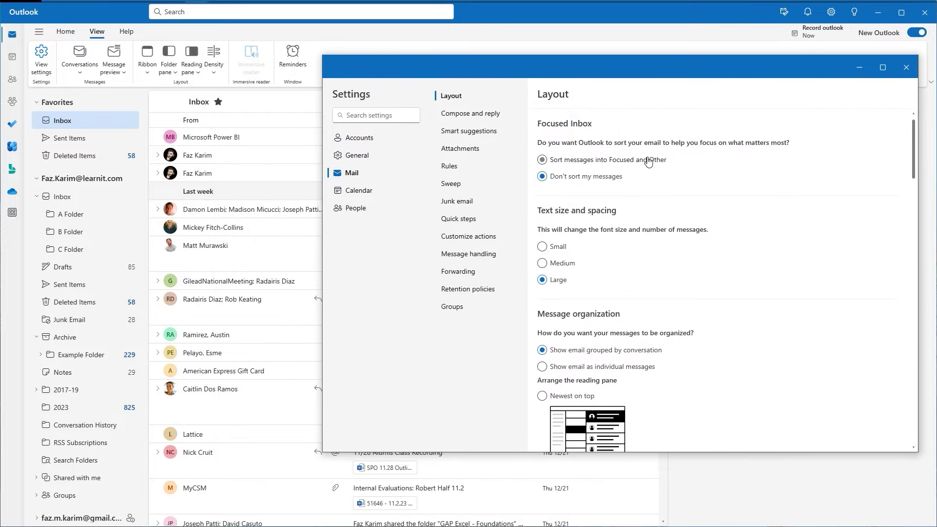
scroll(648, 163, down, 1)
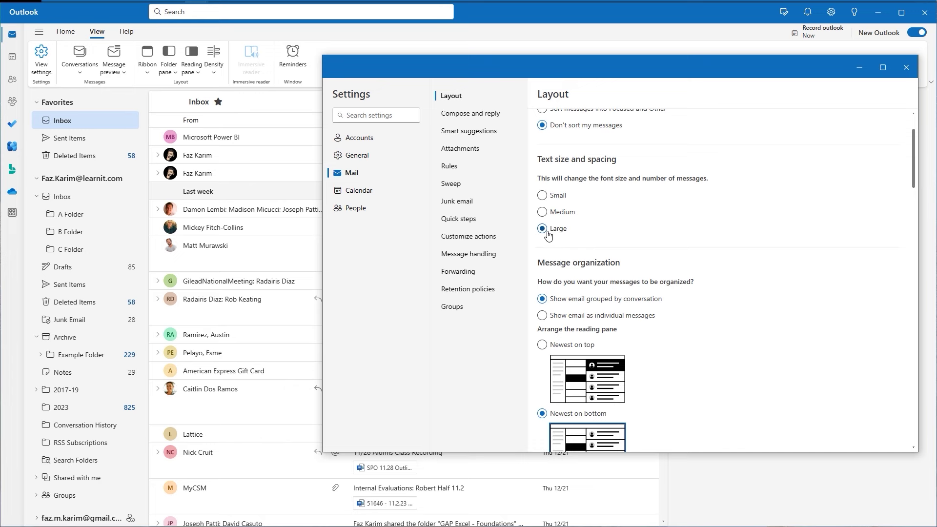
scroll(653, 227, down, 1)
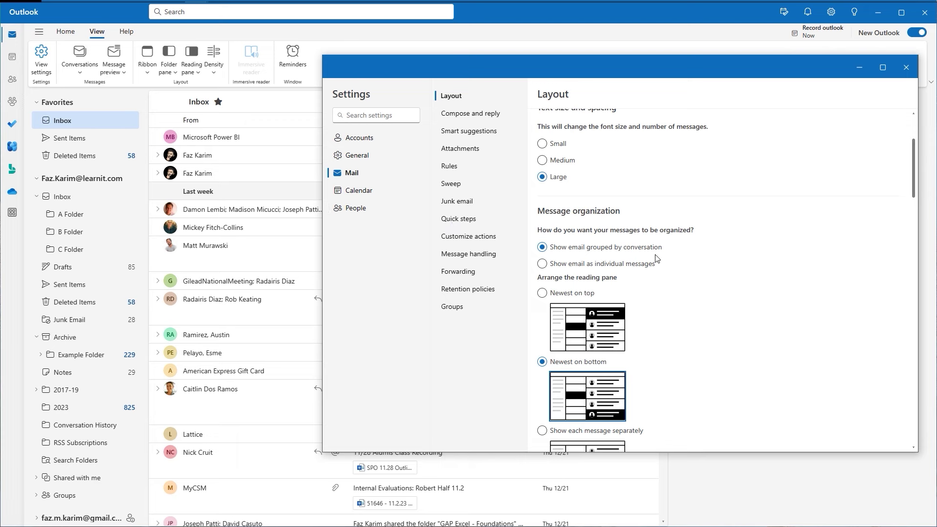
scroll(663, 259, down, 2)
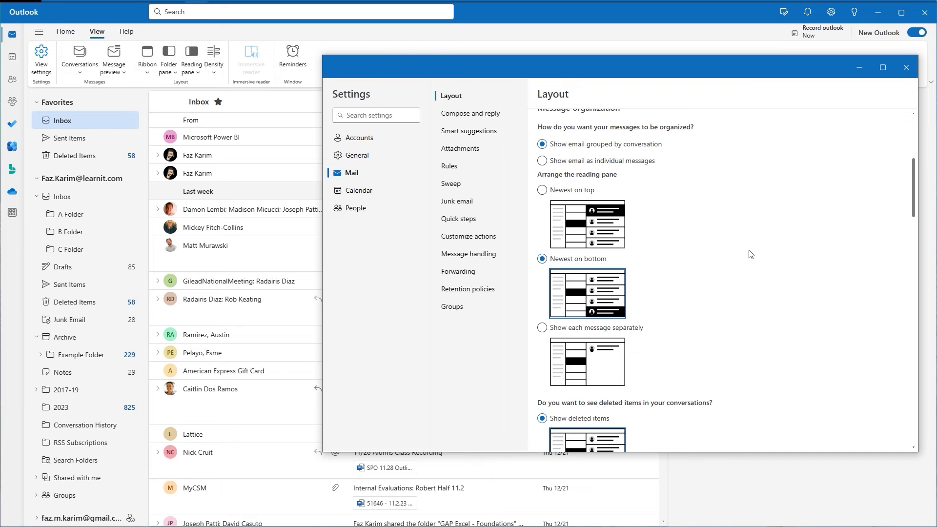
scroll(750, 254, down, 3)
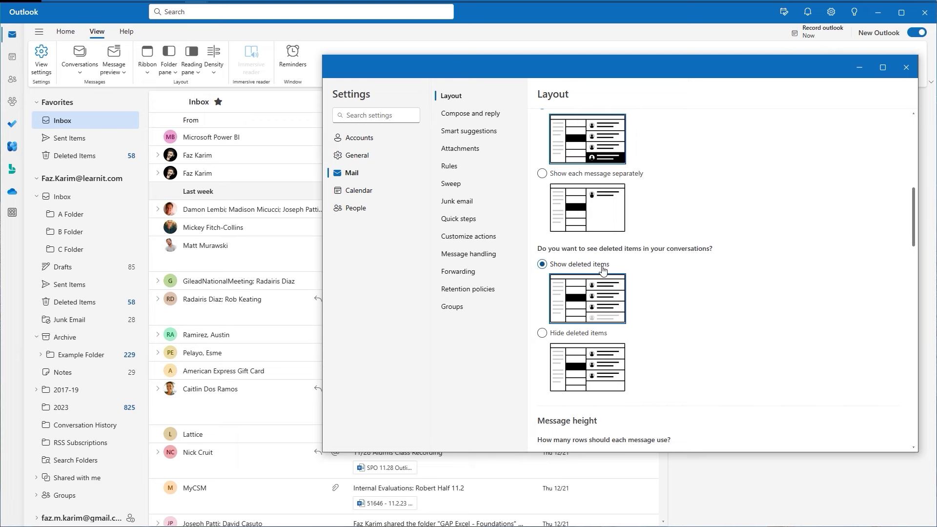
scroll(603, 270, down, 2)
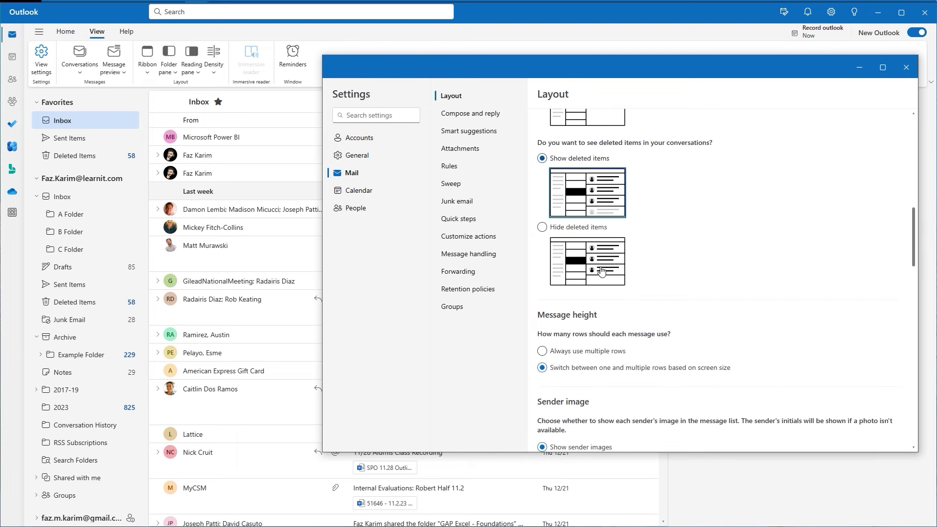
scroll(601, 271, down, 1)
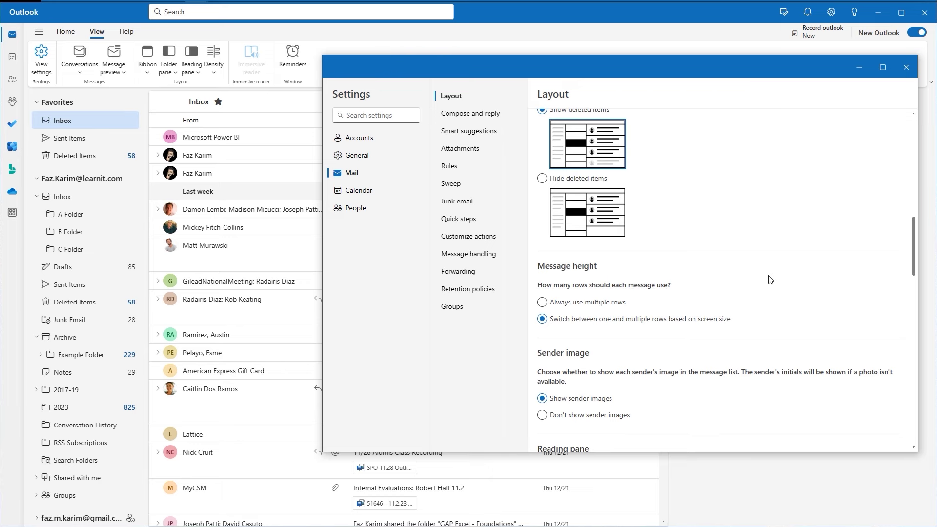
scroll(770, 280, down, 1)
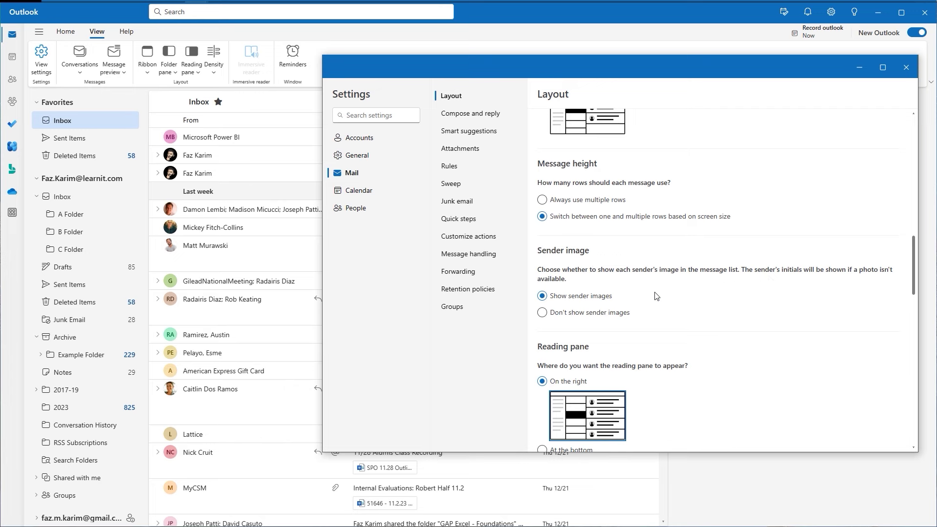
scroll(662, 302, down, 1)
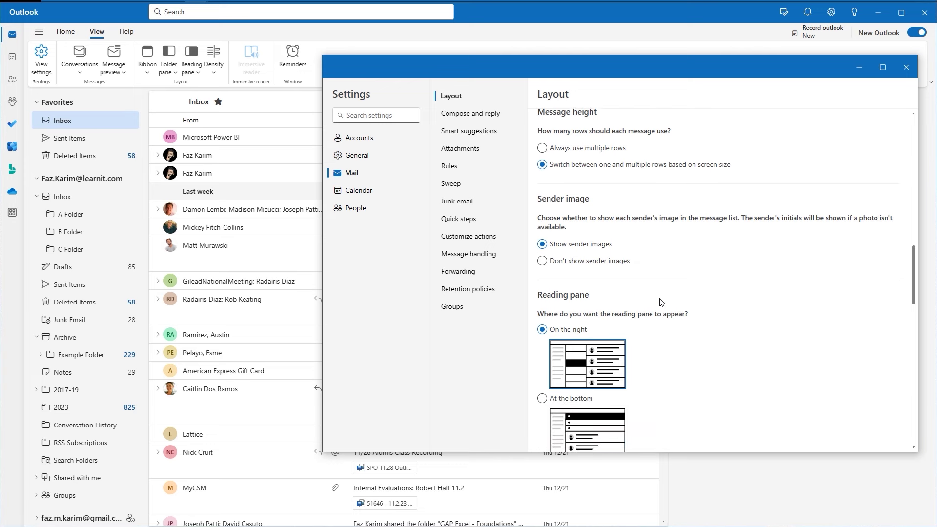
scroll(661, 303, down, 1)
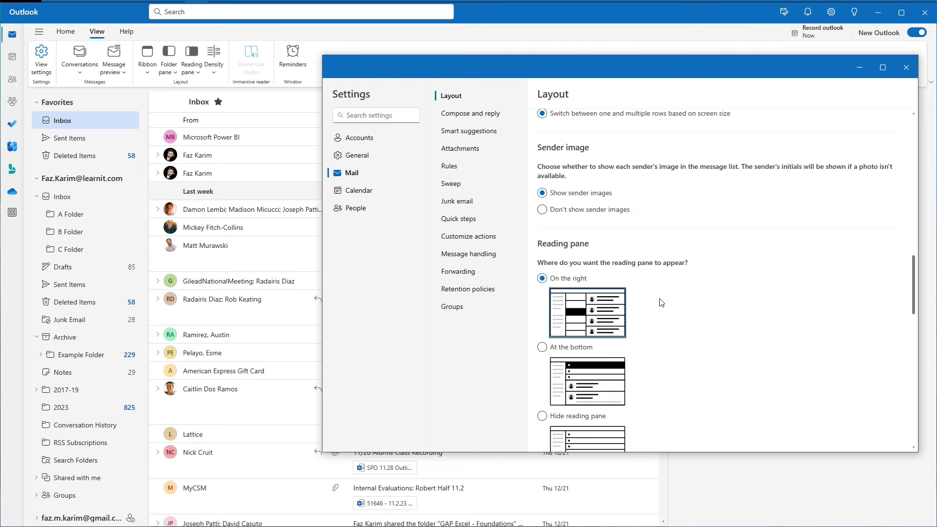
scroll(661, 302, down, 1)
scroll(661, 303, down, 1)
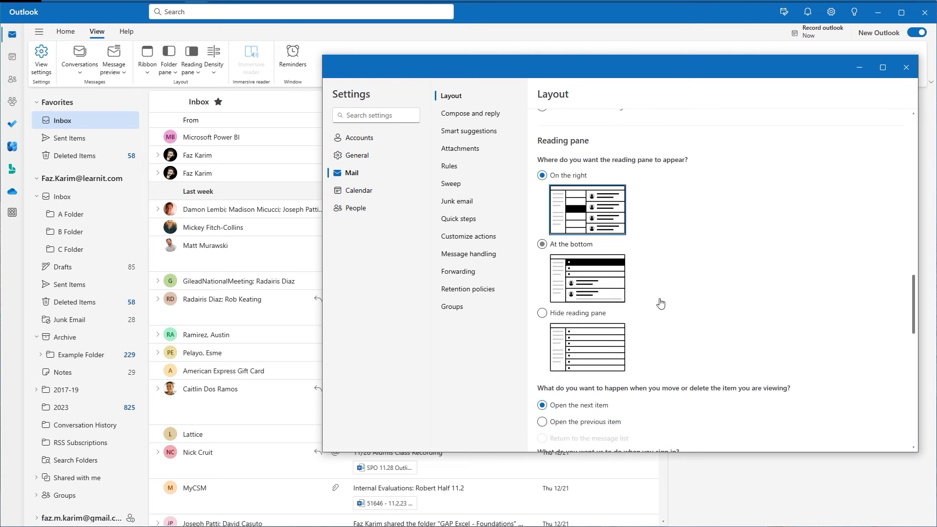
scroll(661, 303, down, 3)
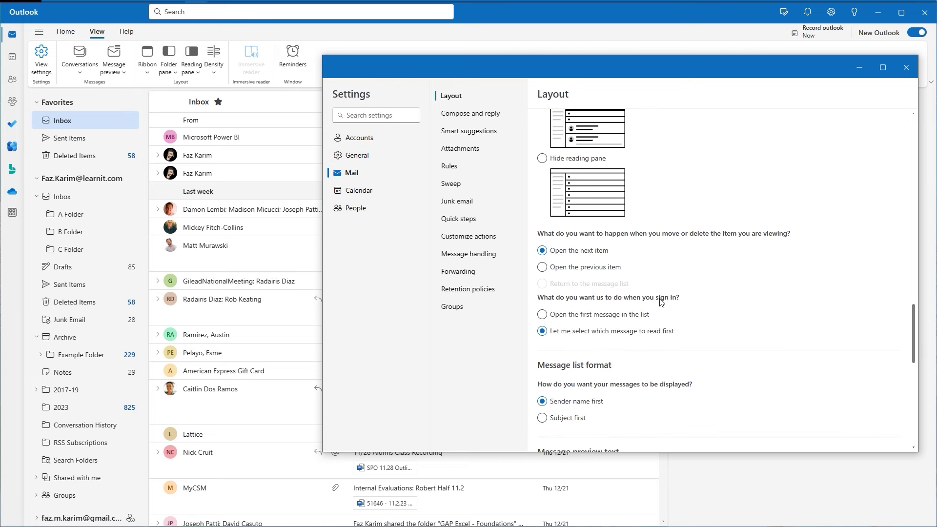
scroll(719, 273, down, 1)
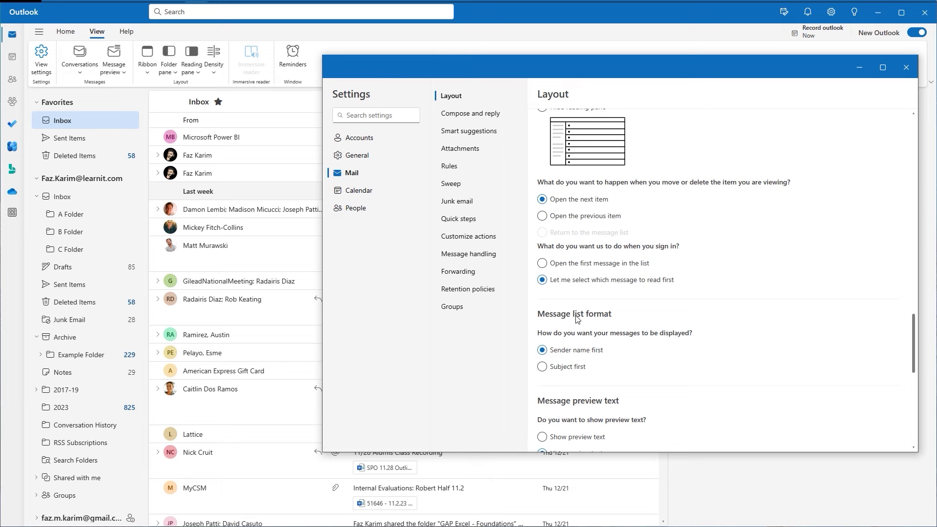
scroll(577, 318, down, 4)
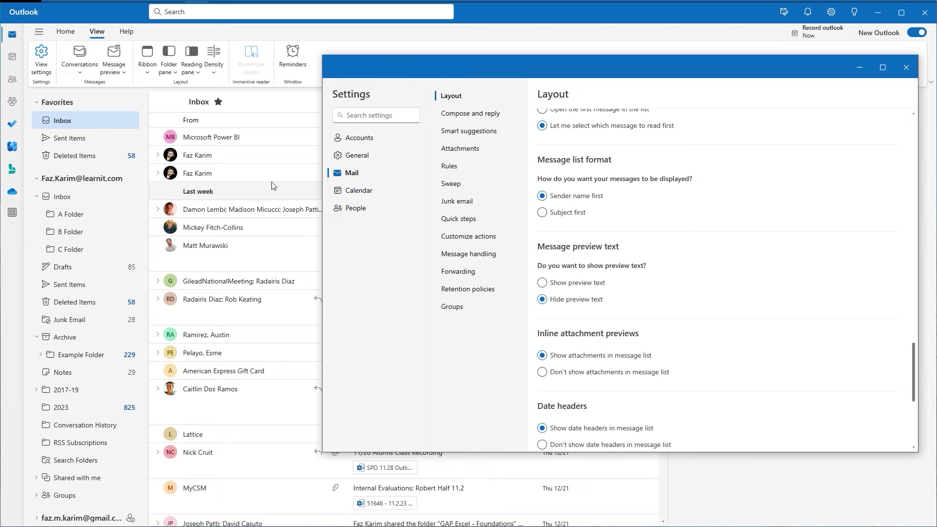
scroll(715, 338, down, 1)
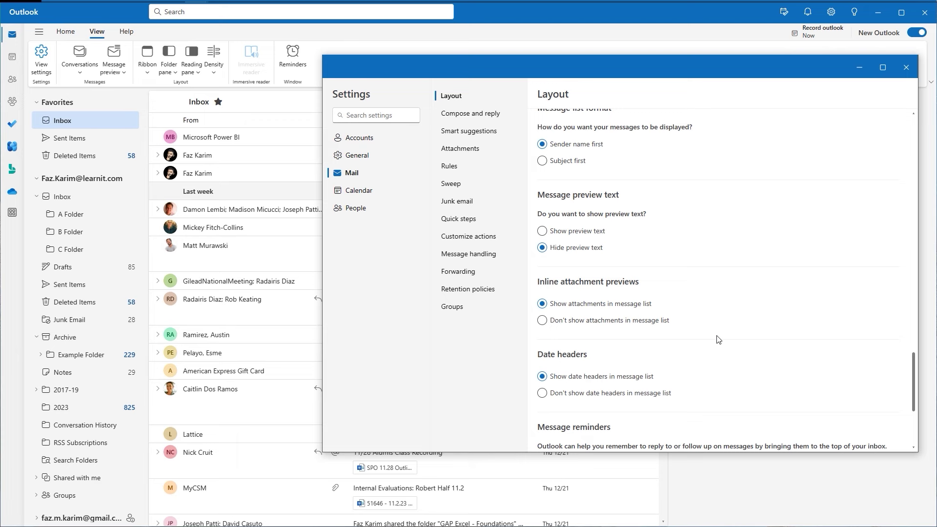
scroll(718, 339, down, 1)
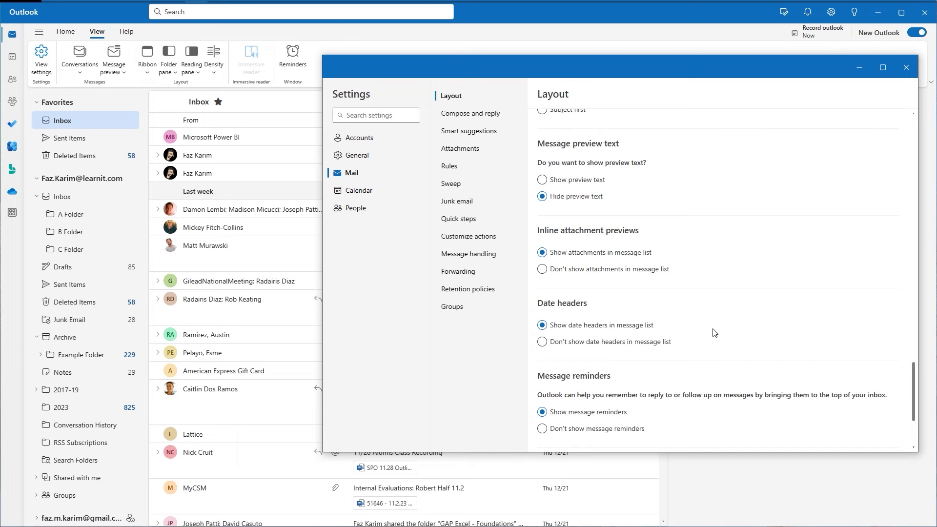
scroll(715, 333, down, 1)
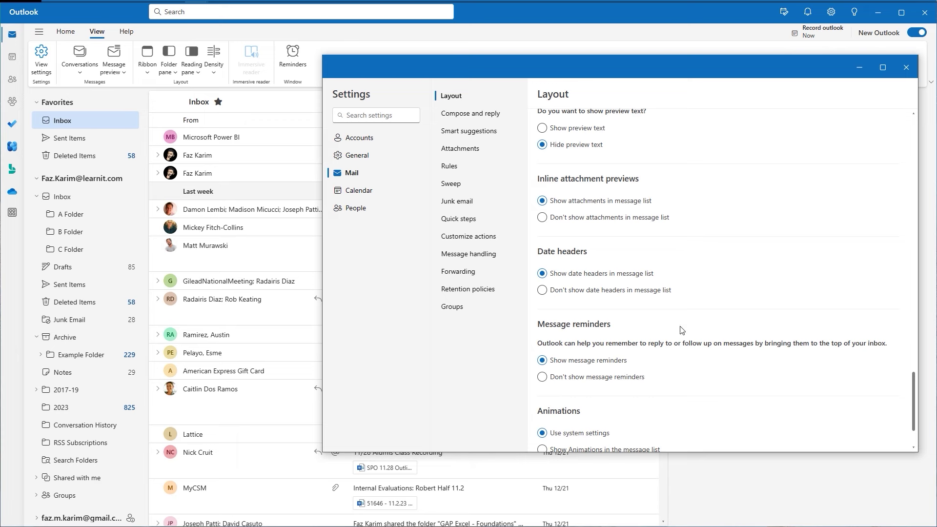
scroll(668, 328, down, 1)
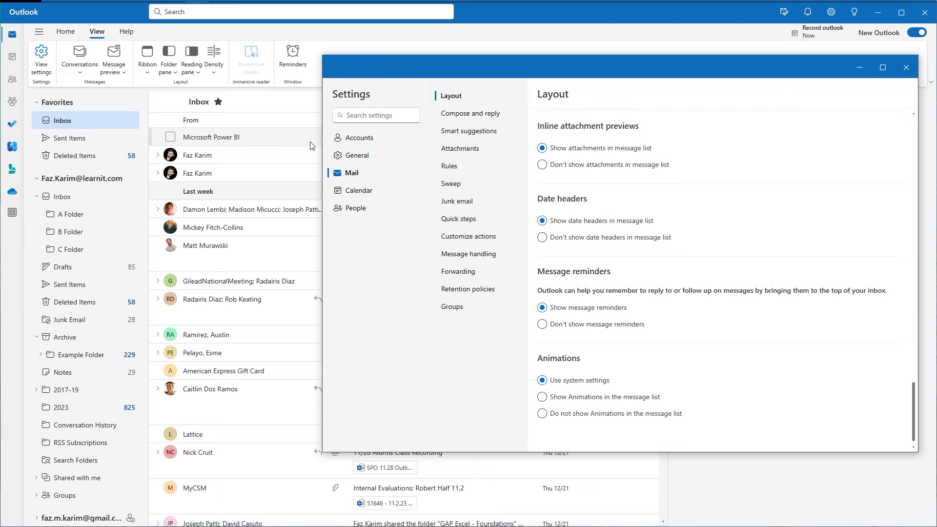
Scroll back up through the layout options and close the Settings window.
scroll(831, 373, up, 2)
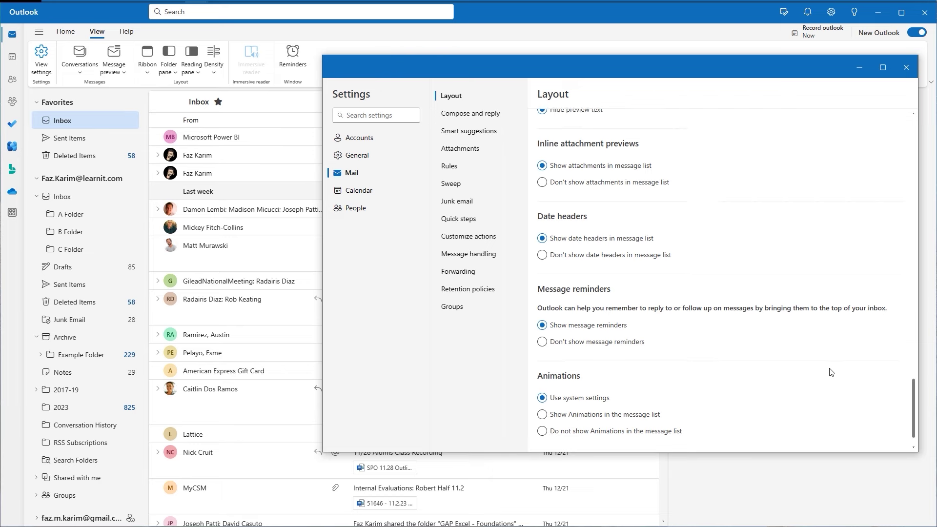
scroll(831, 372, up, 5)
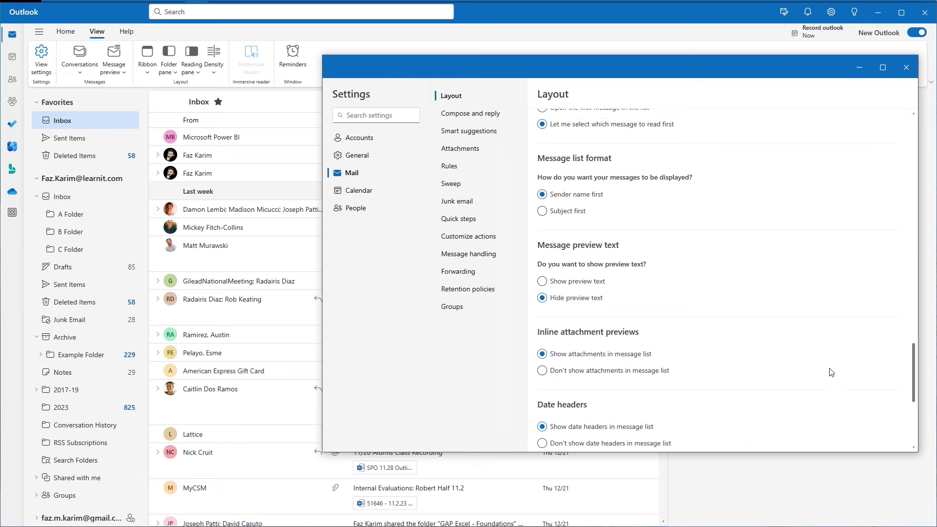
scroll(831, 373, up, 5)
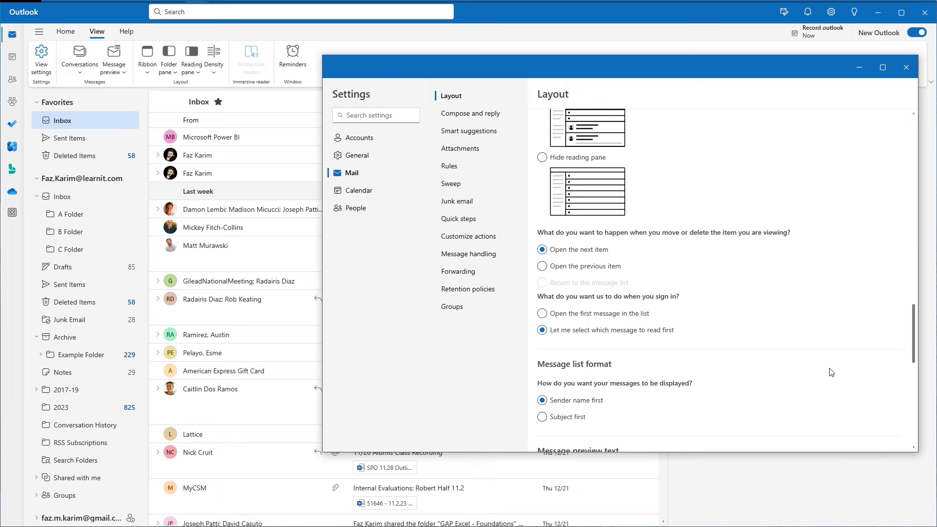
scroll(831, 373, up, 5)
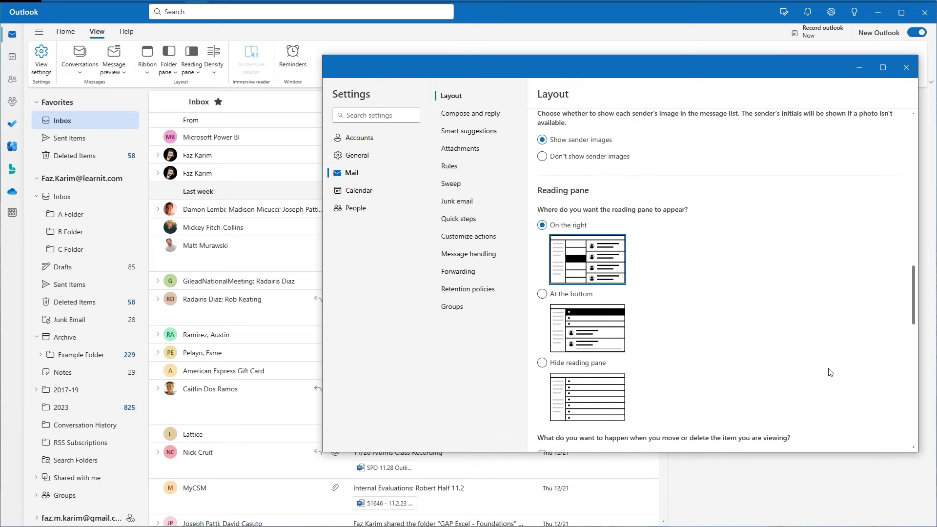
scroll(831, 372, up, 6)
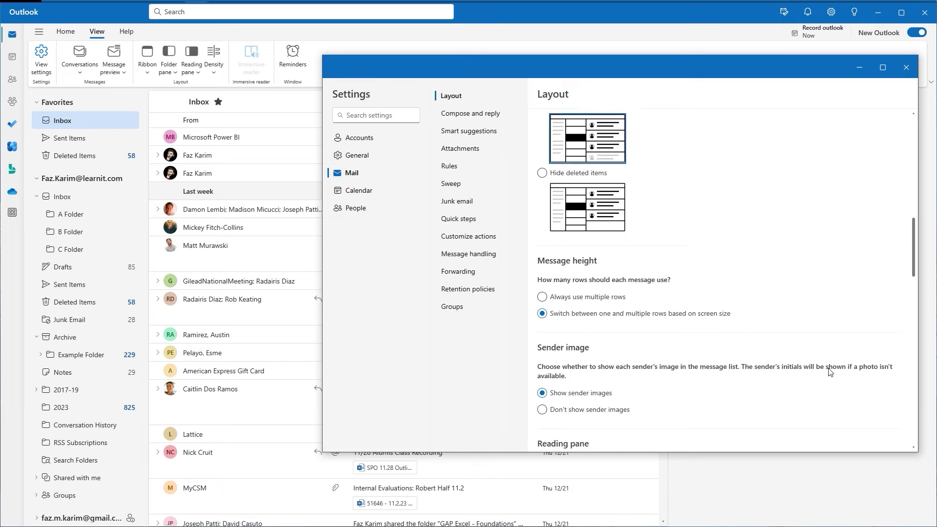
scroll(831, 373, up, 5)
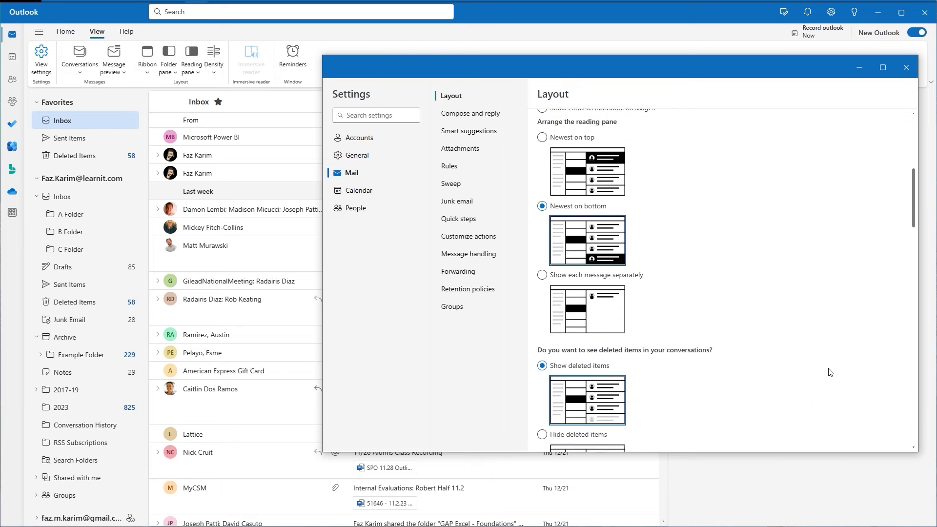
scroll(831, 372, up, 5)
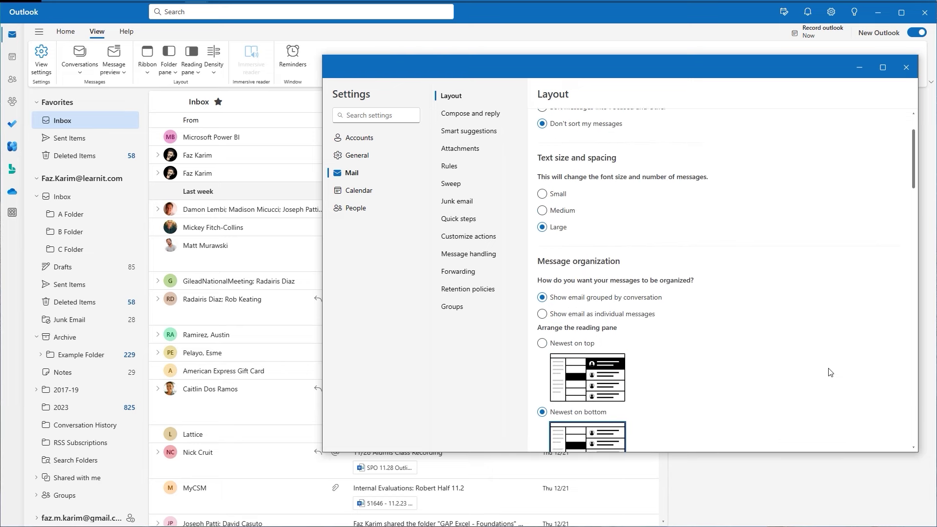
scroll(828, 373, down, 5)
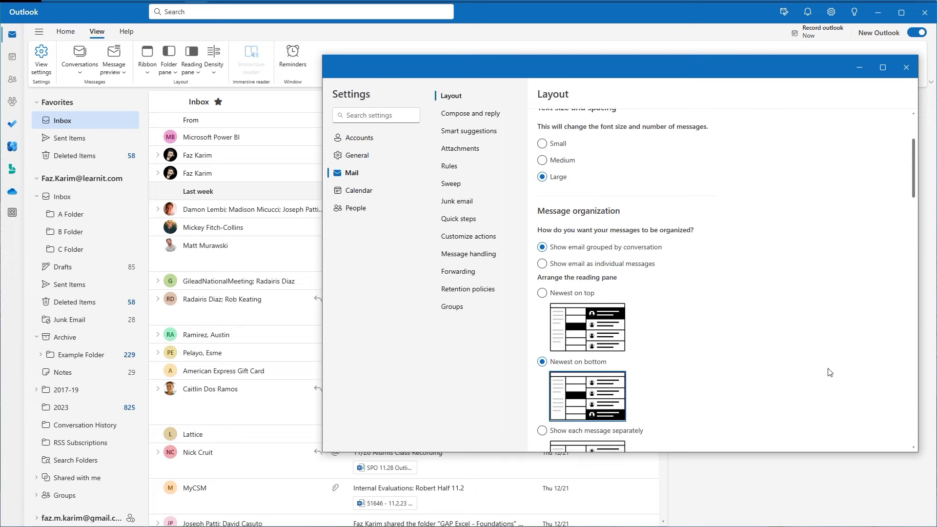
scroll(828, 372, down, 2)
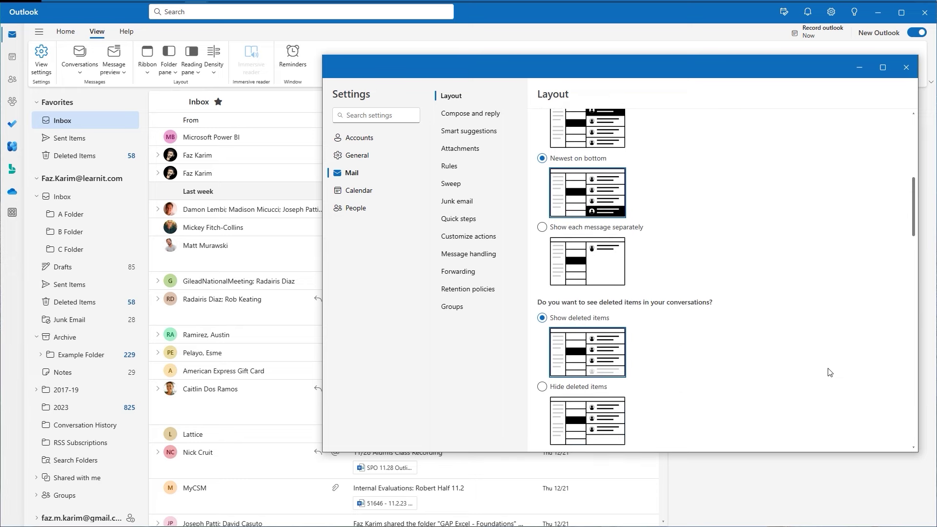
click(905, 68)
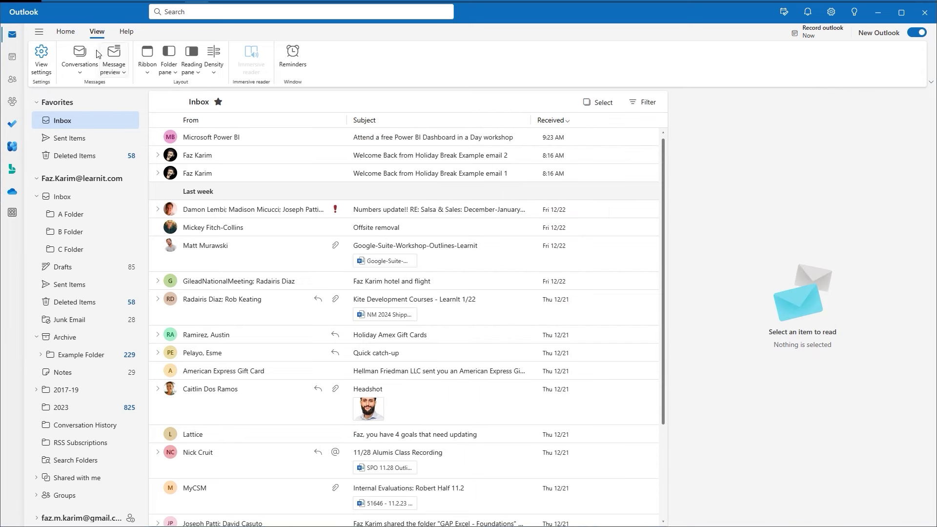
Open and close Layout settings, then check the Reading pane, Folder pane, Ribbon and Density dropdowns.
click(50, 74)
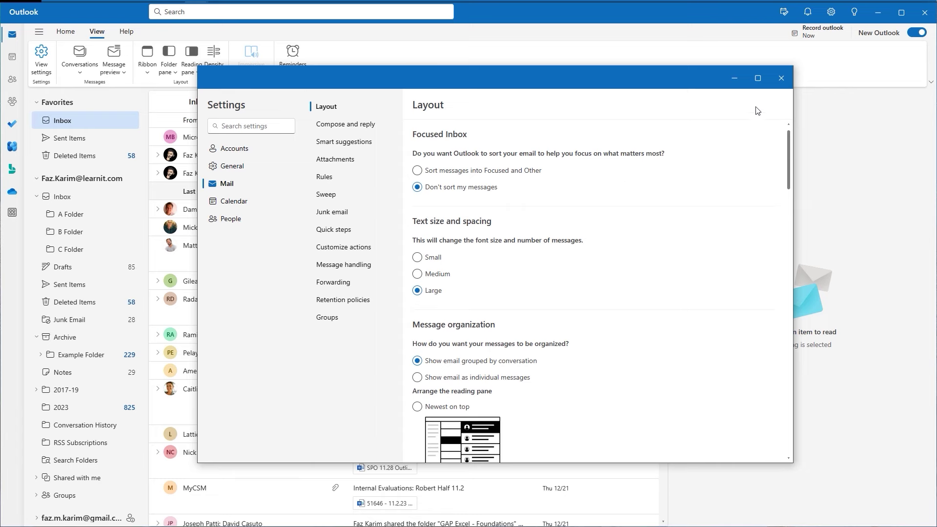
click(781, 79)
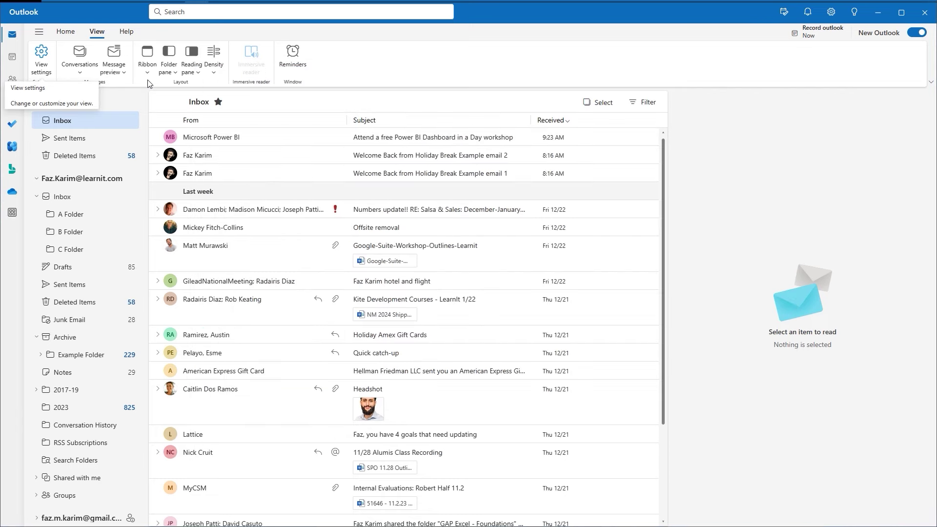
click(197, 75)
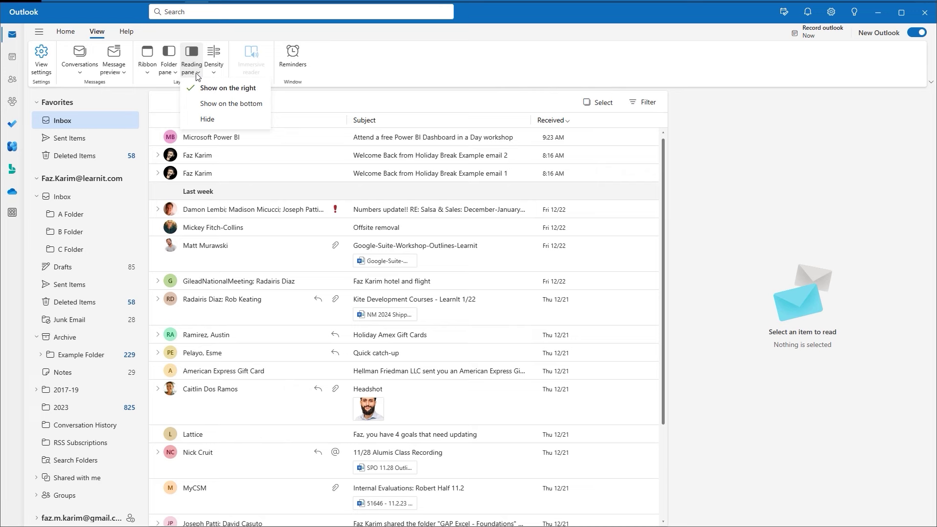
click(168, 73)
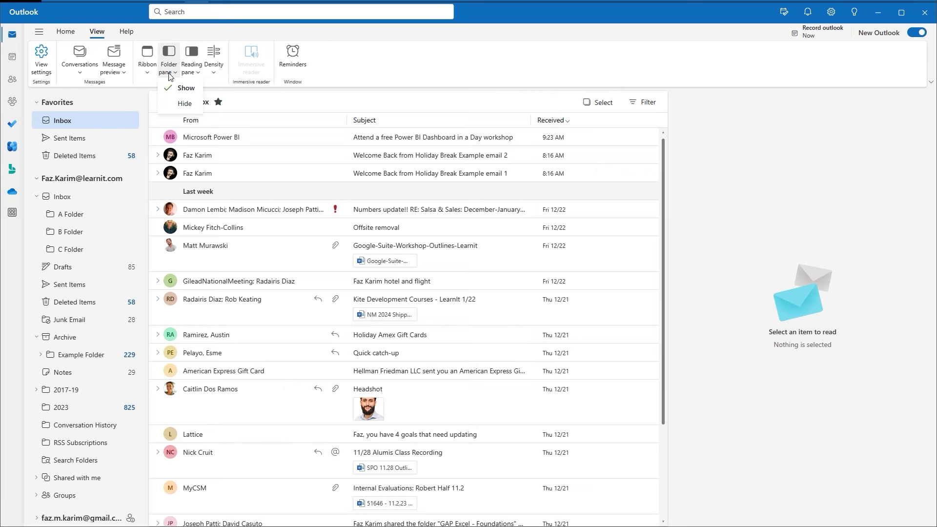
click(147, 73)
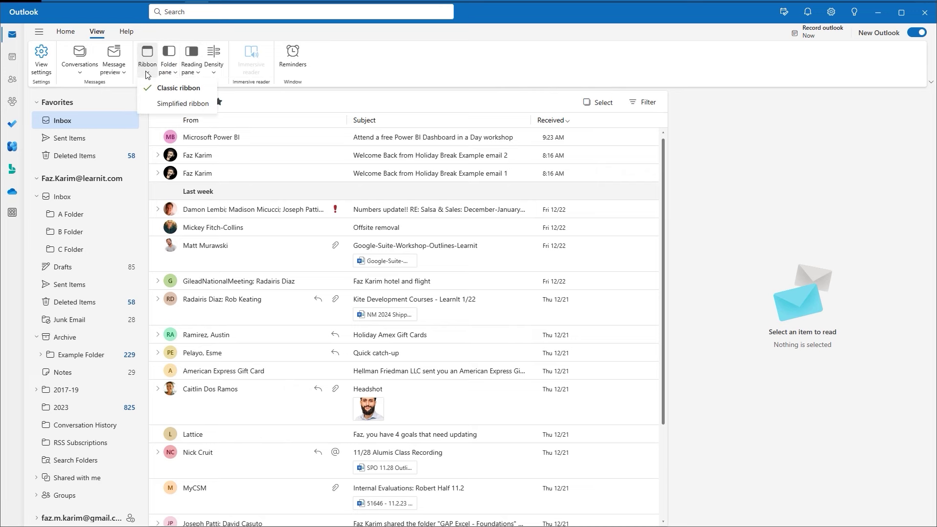
click(214, 73)
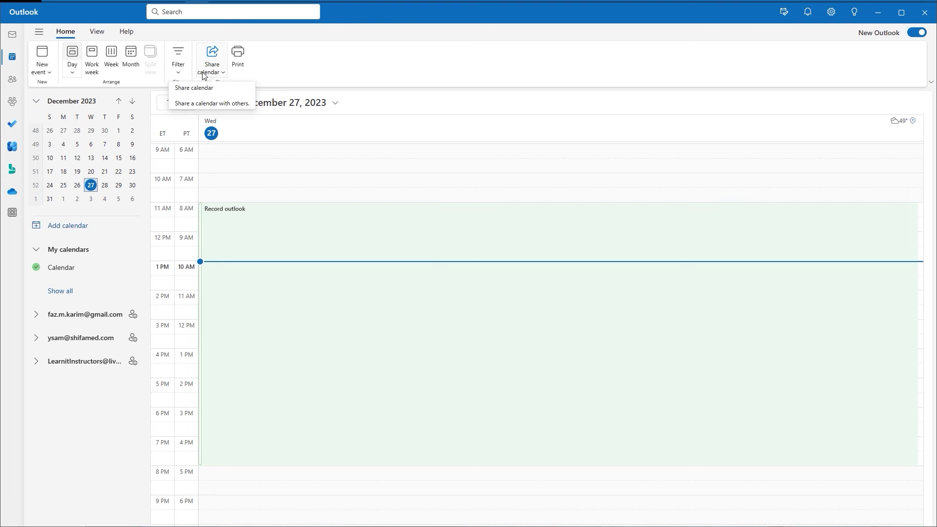
click(233, 62)
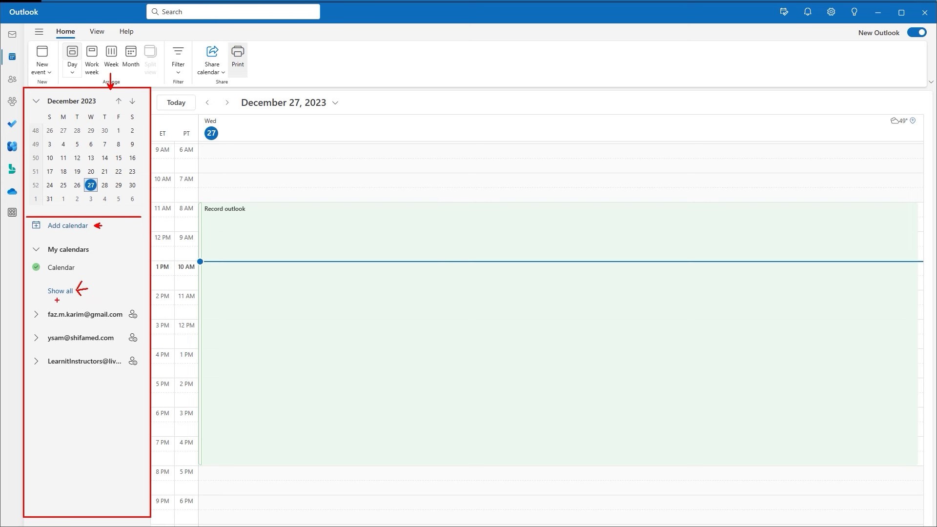
mouse_move(17, 310)
mouse_down()
mouse_move(29, 334)
mouse_move(19, 351)
mouse_move(28, 351)
mouse_up()
key(Escape)
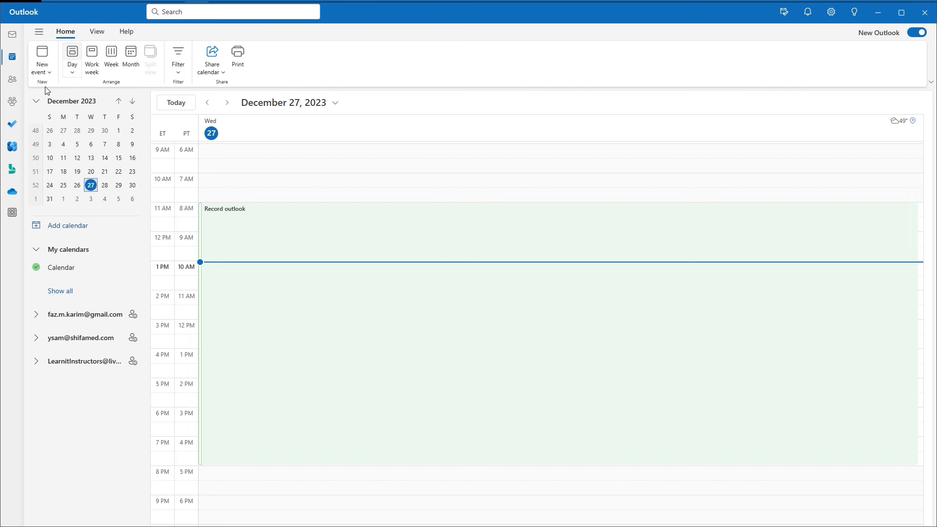
Show the calendar View ribbon options.
click(97, 32)
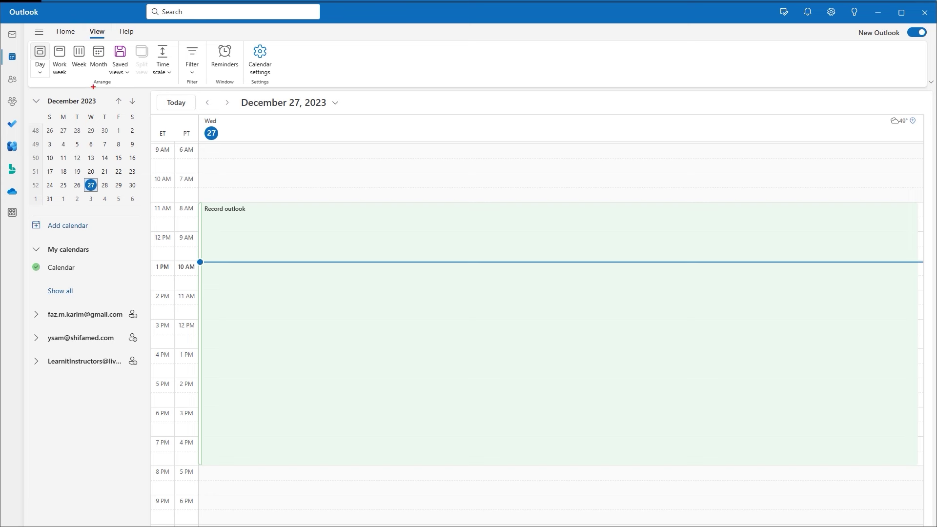
drag(93, 88, 109, 86)
mouse_move(126, 39)
mouse_down()
mouse_move(111, 42)
mouse_move(106, 73)
mouse_move(139, 72)
mouse_move(121, 40)
mouse_up()
key(Escape)
Keep the time scale at 30 minutes and bring up the Help commands.
click(168, 74)
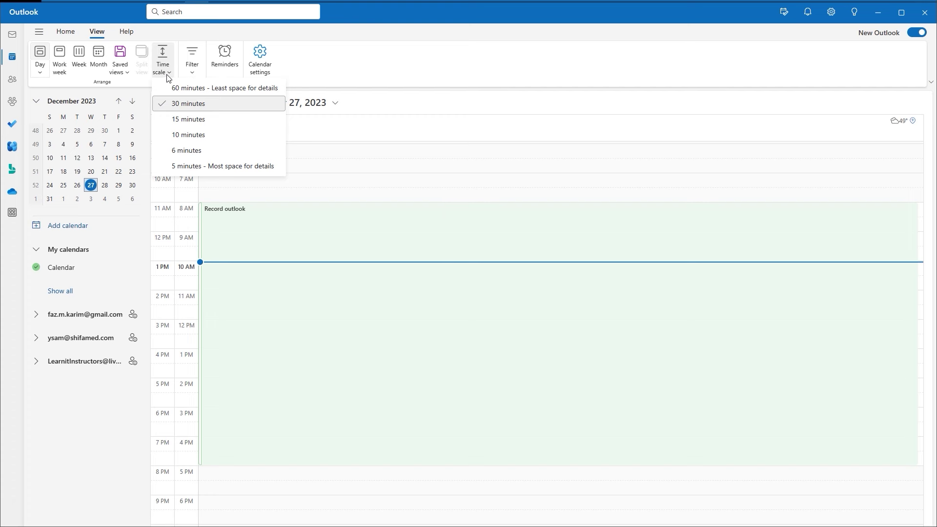
click(168, 78)
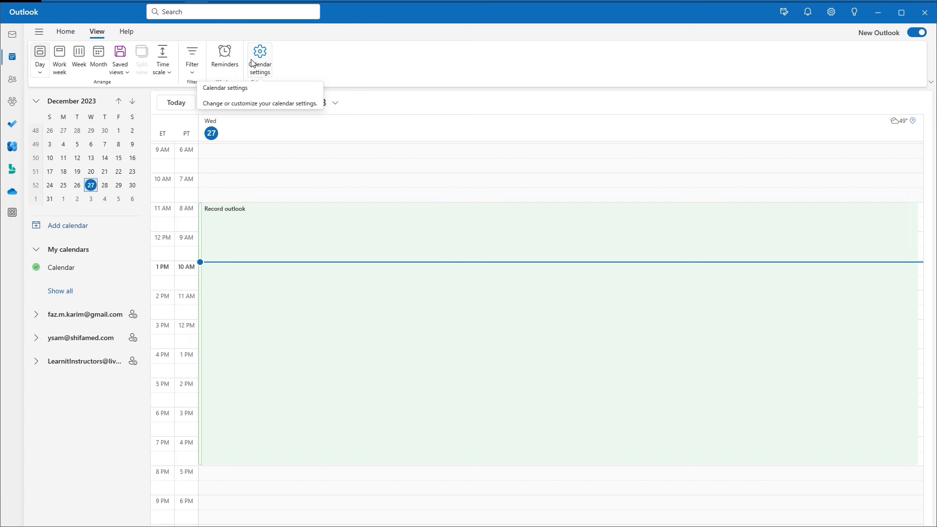
click(135, 37)
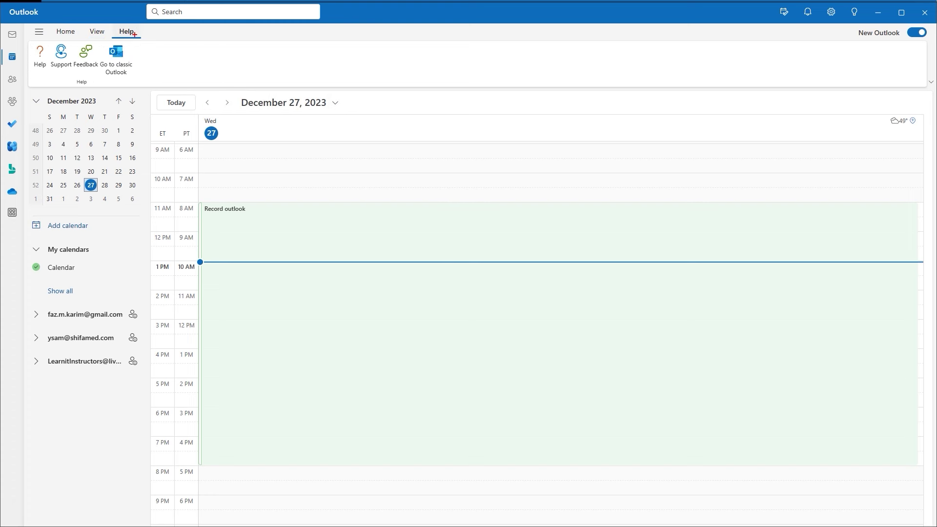
mouse_move(68, 45)
mouse_down()
mouse_move(89, 39)
mouse_move(62, 42)
mouse_up()
Return to the Home ribbon and open the Day dropdown of day counts.
key(Escape)
click(96, 31)
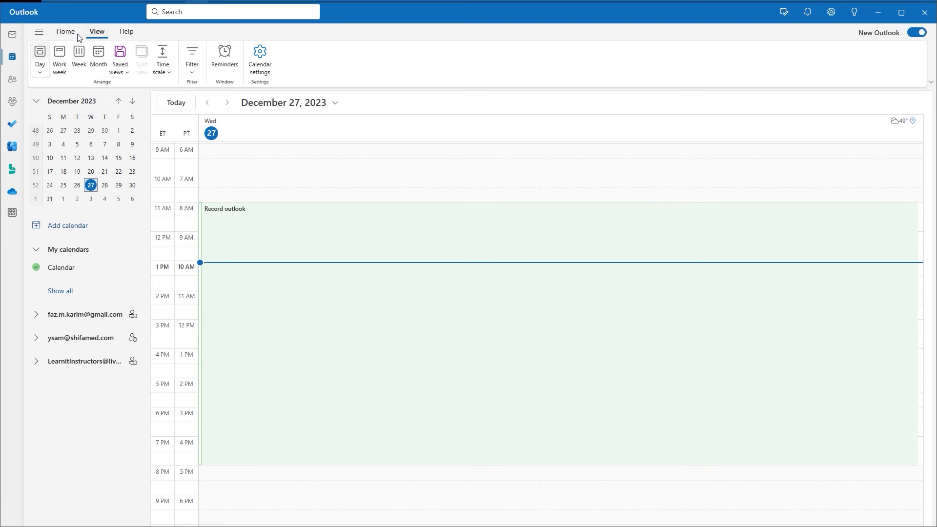
click(66, 32)
click(72, 72)
key(ctrl+2)
mouse_move(55, 39)
mouse_down()
mouse_move(113, 143)
mouse_move(117, 197)
mouse_up()
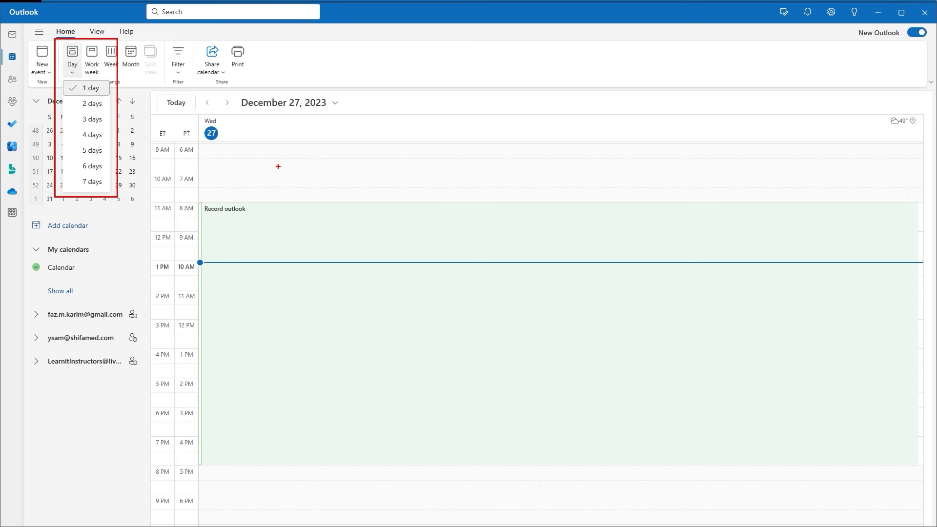
key(Escape)
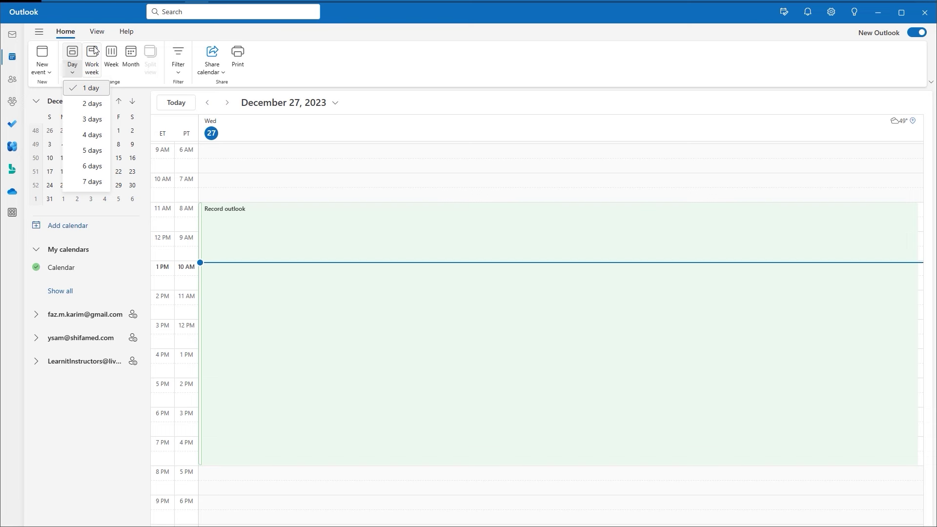
Cycle through Work week, Week, Month, Week and Work week views, ending on Day.
click(93, 54)
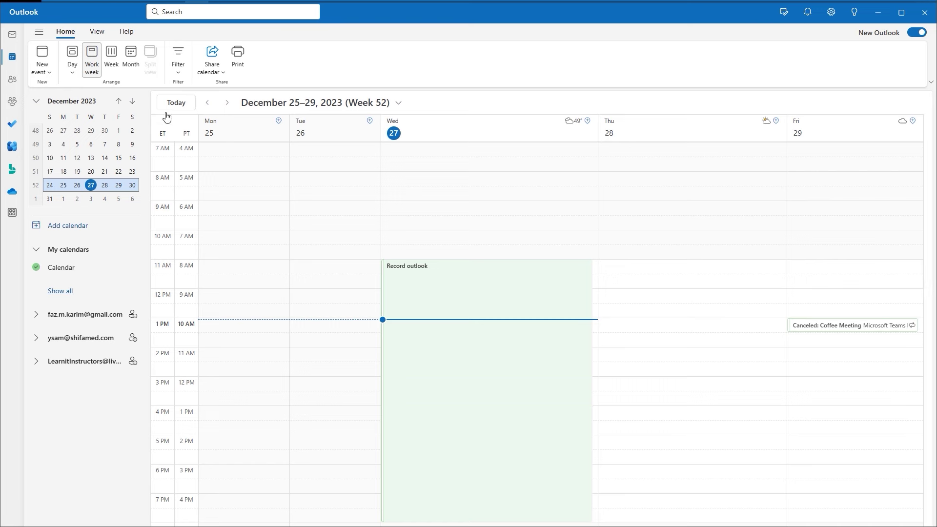
click(113, 54)
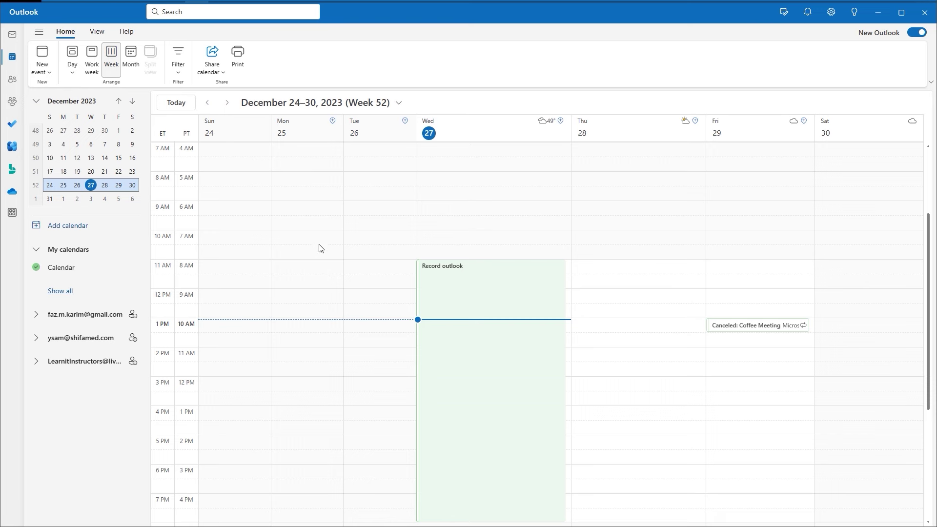
click(139, 67)
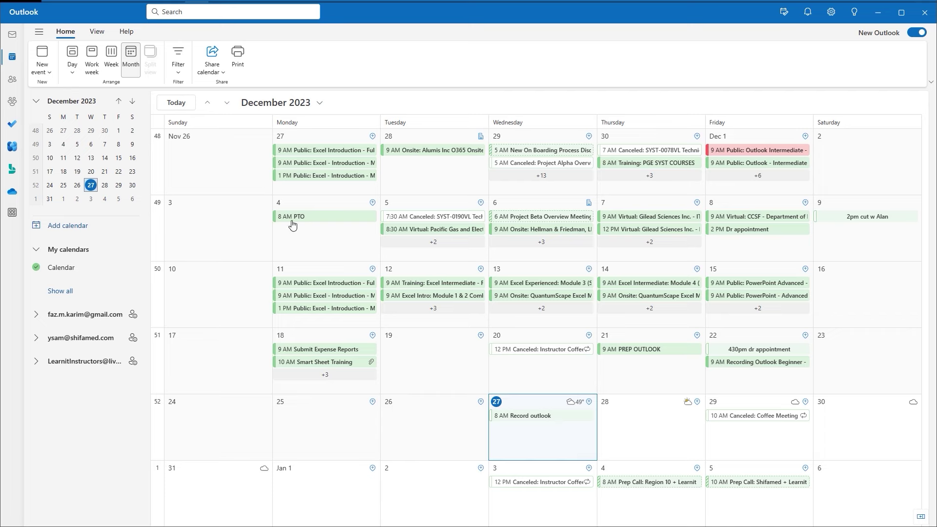
click(112, 63)
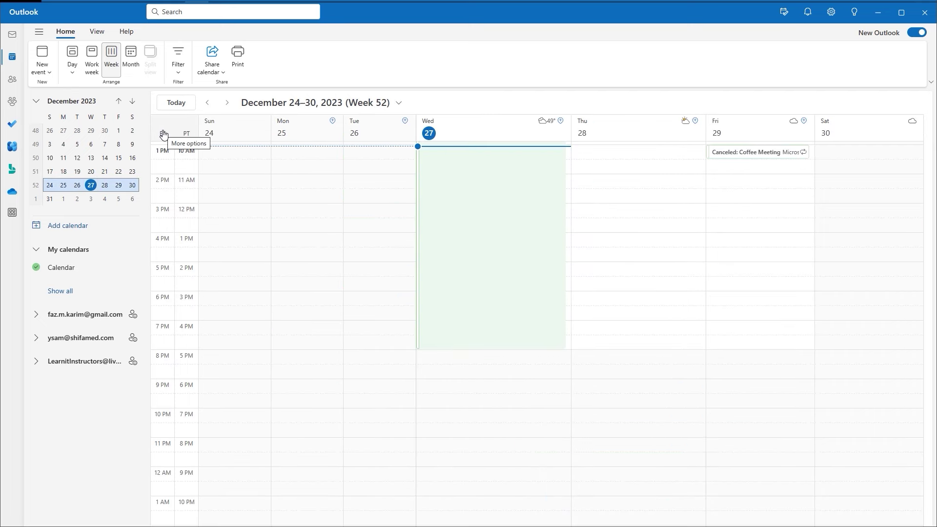
click(97, 60)
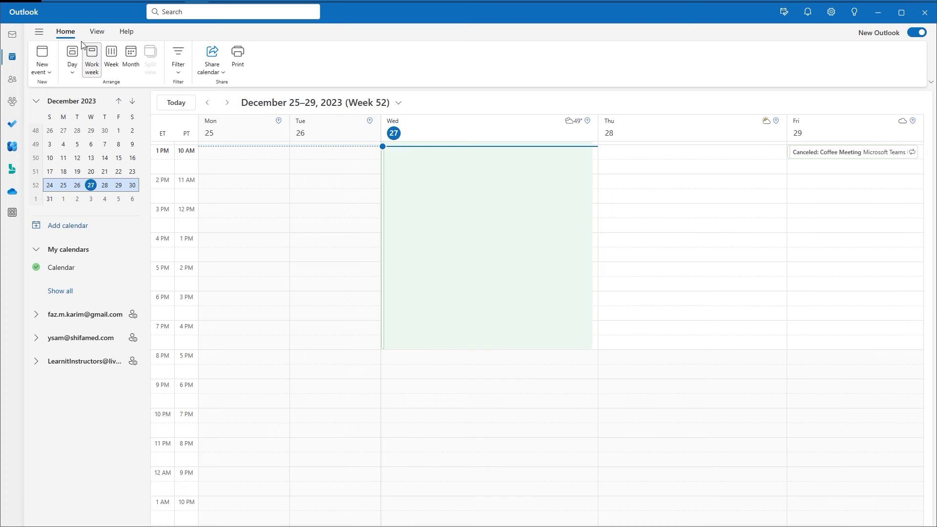
click(73, 53)
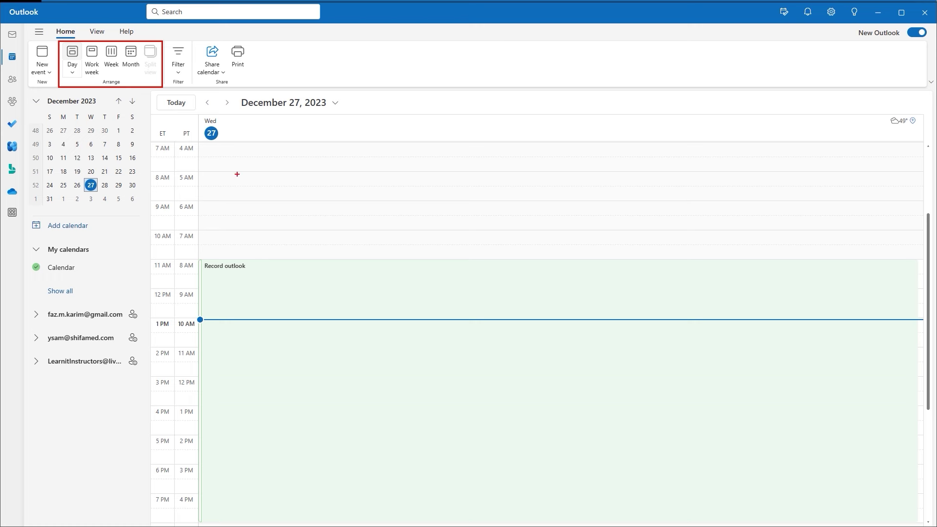
drag(181, 45, 185, 33)
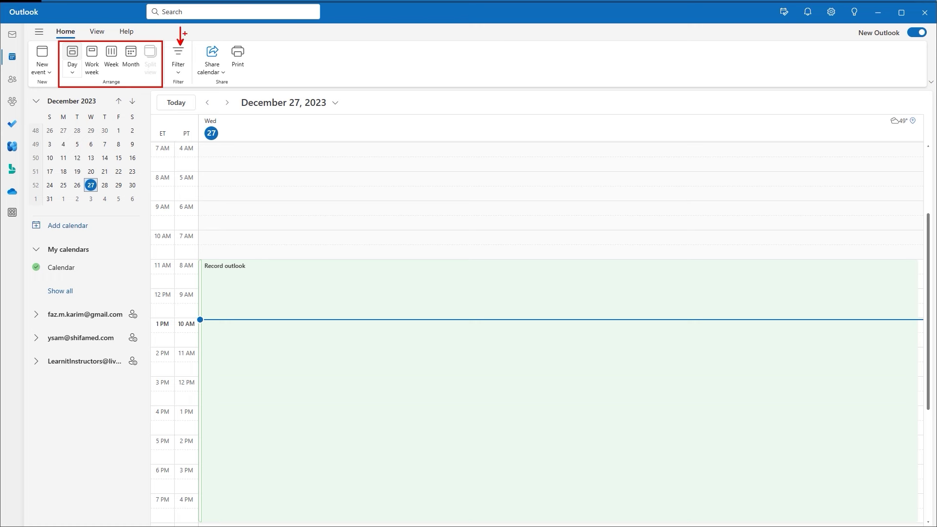
Review Meetings, Categories, Show as and Recurrence filters, leaving all on, then list shareable calendars.
click(185, 73)
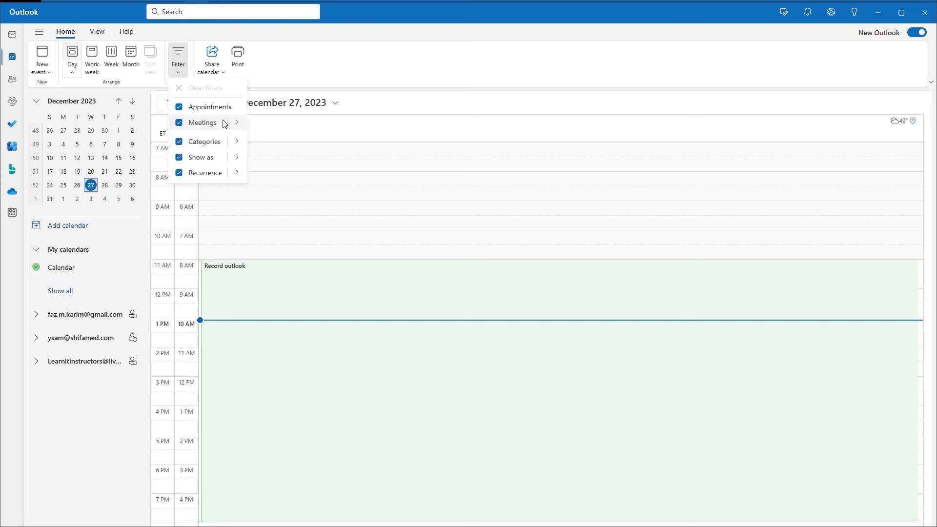
mouse_move(225, 123)
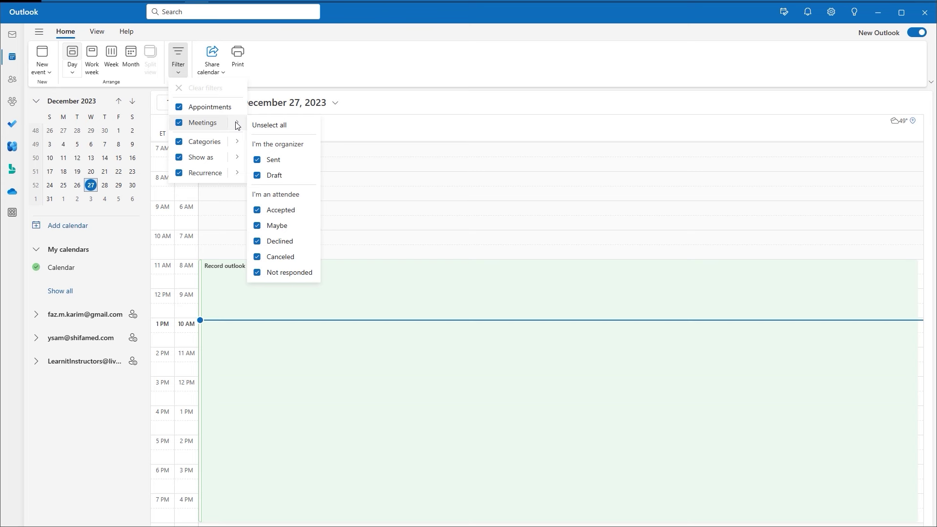
mouse_move(239, 141)
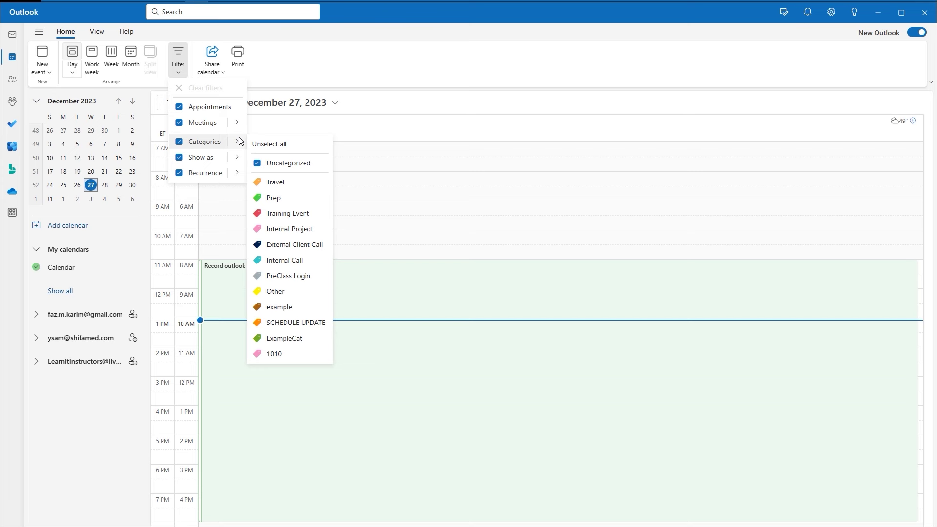
mouse_move(244, 160)
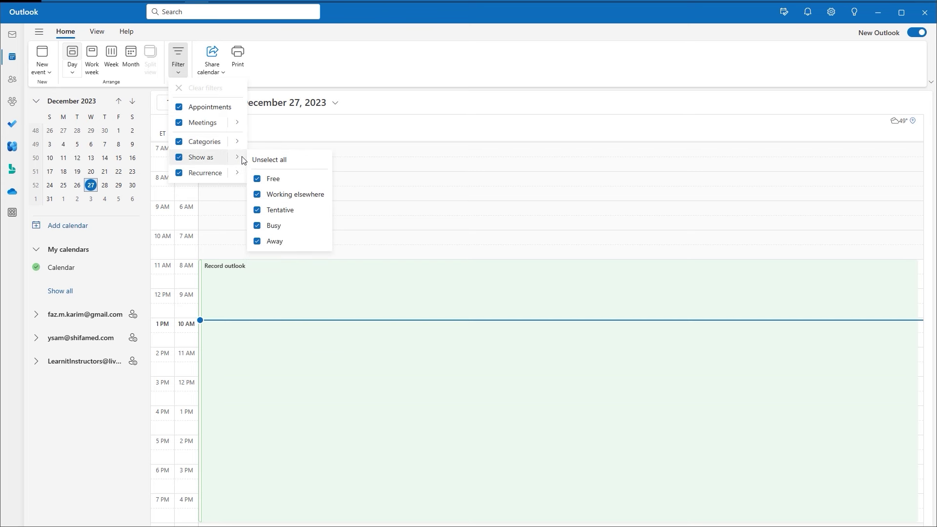
mouse_move(244, 176)
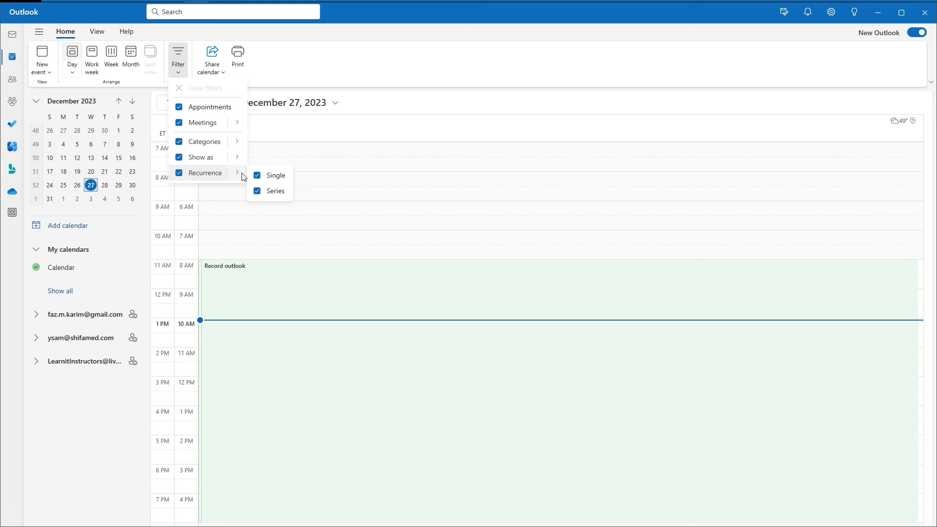
click(210, 68)
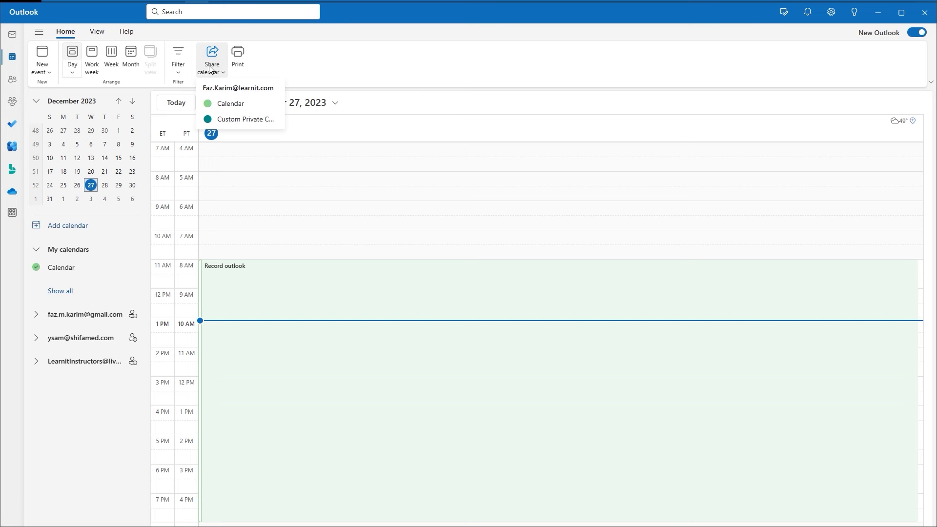
Open Sharing and permissions for Calendar and close it without inviting anyone.
click(230, 104)
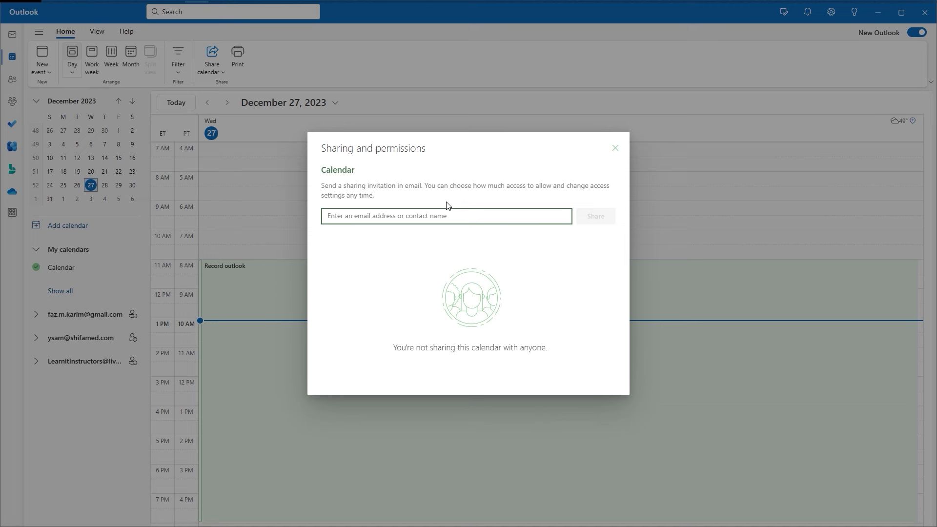
key(Escape)
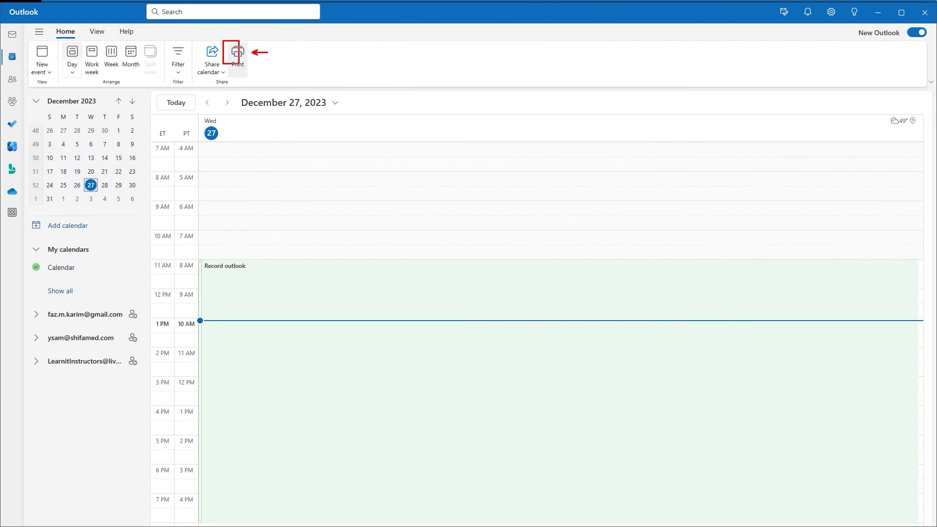
click(238, 58)
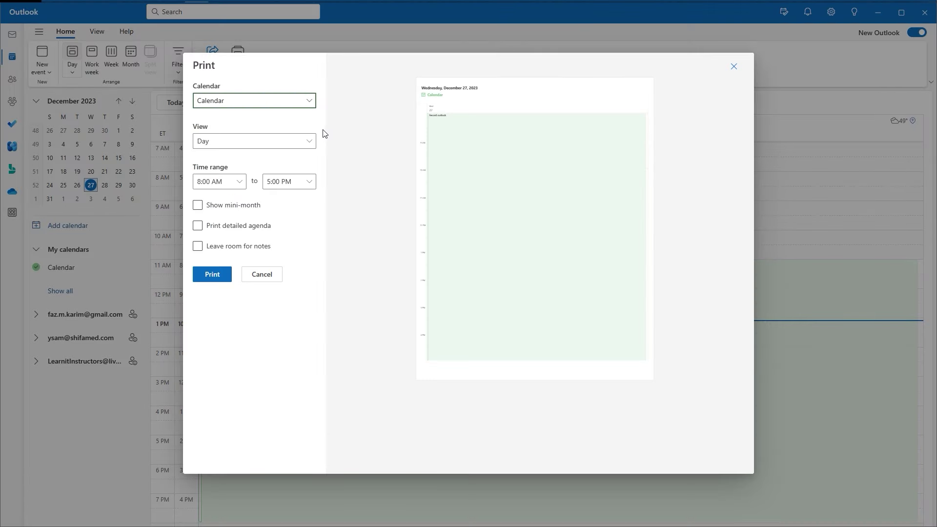
click(312, 144)
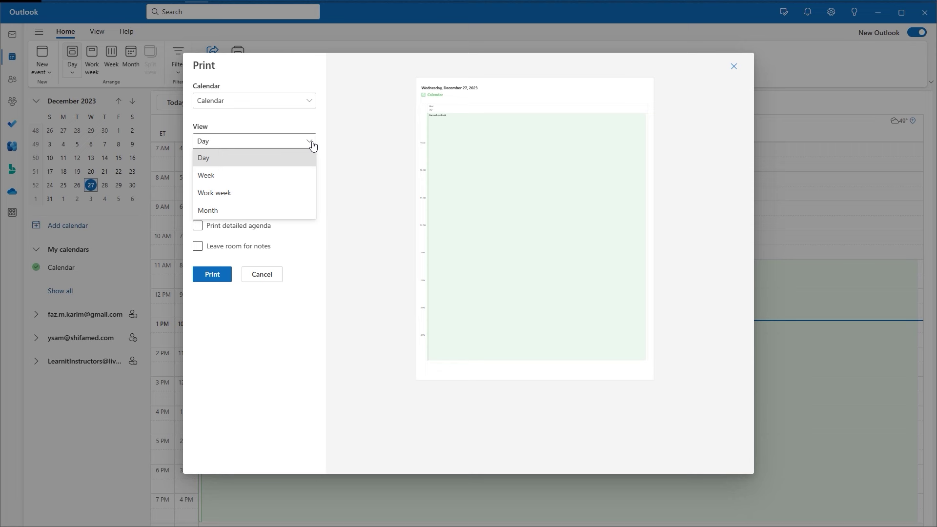
click(312, 146)
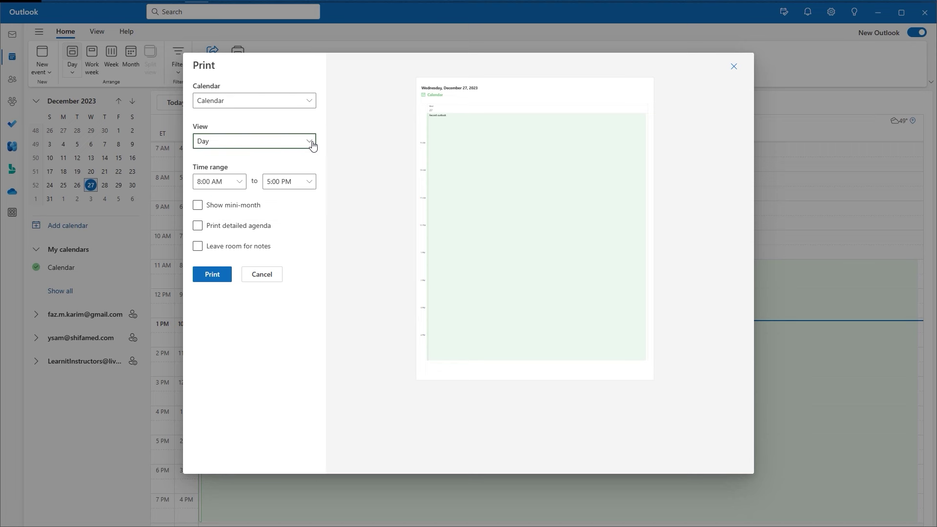
click(212, 207)
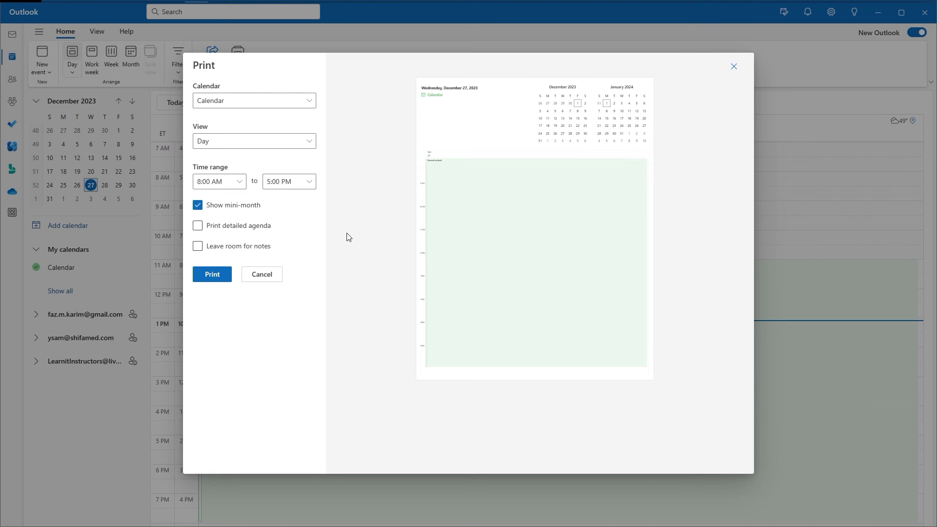
click(215, 227)
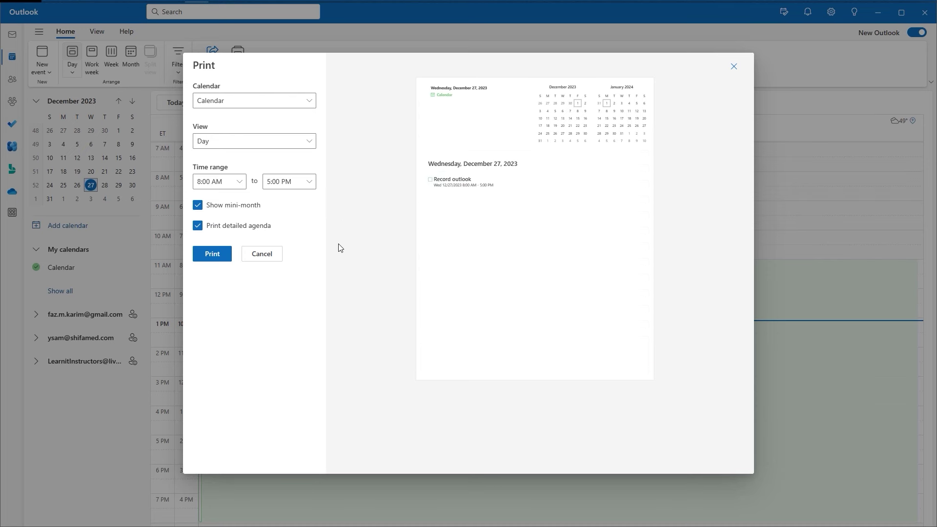
key(Escape)
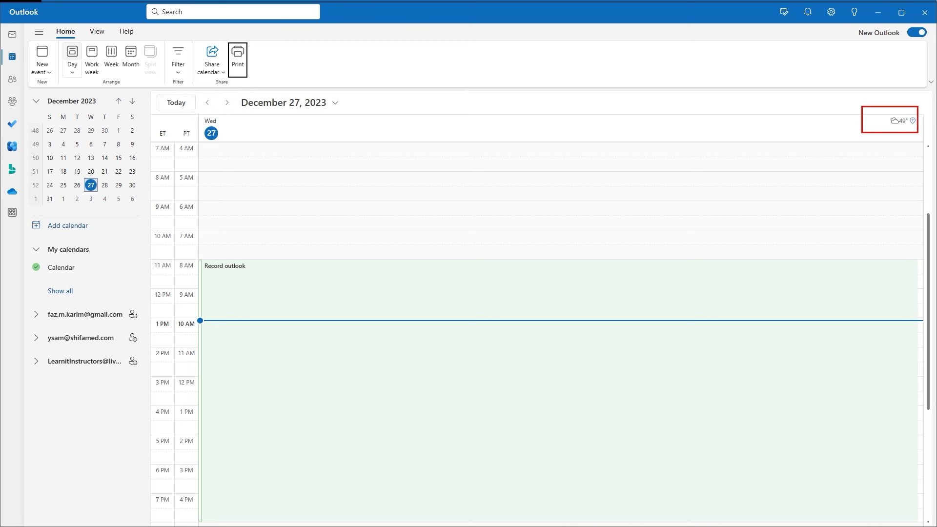
Show the Redmond, WA weather forecast for the day and open its Edit locations settings.
click(913, 122)
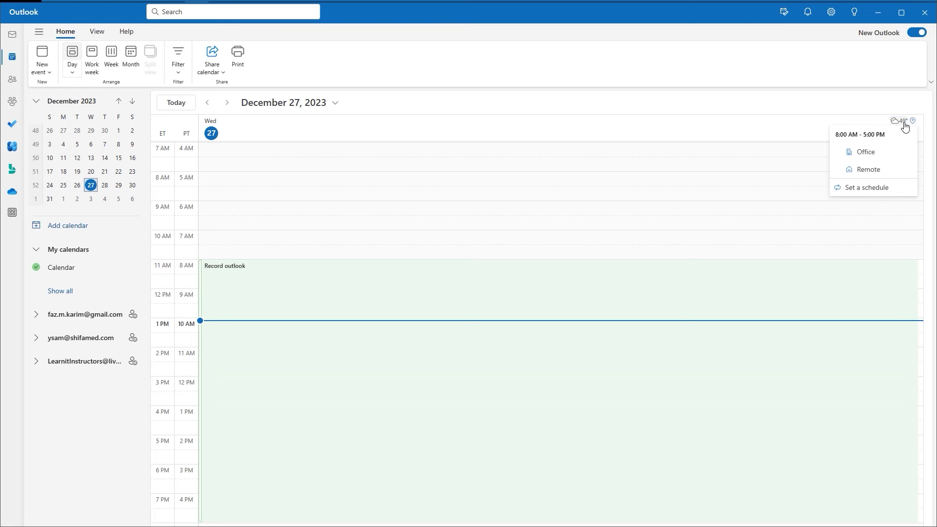
click(896, 124)
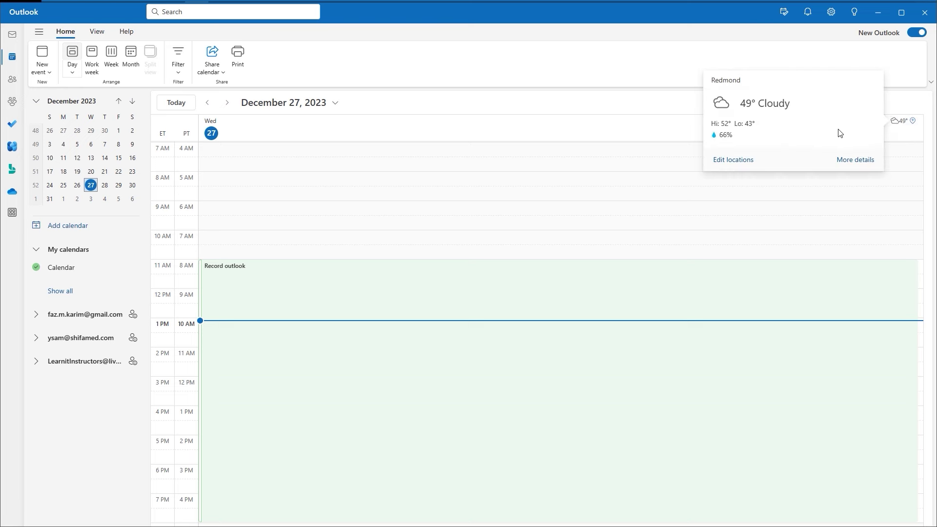
click(744, 164)
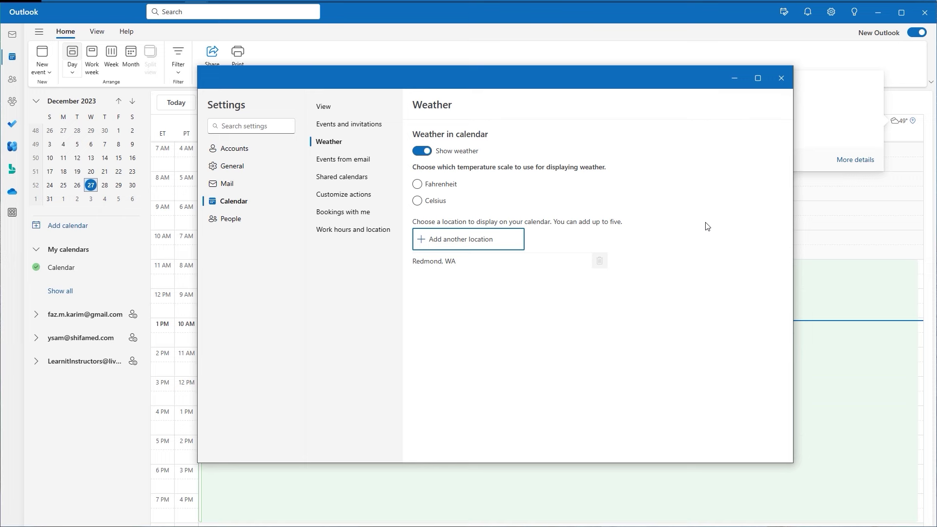
Add San Francisco, CA as a weather location, save it, and close Settings.
click(458, 244)
text(san fra)
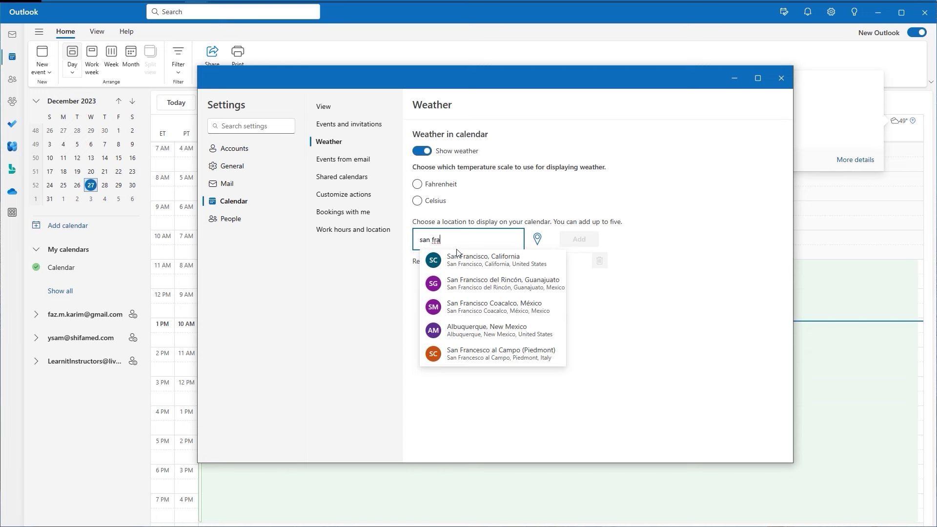
click(459, 259)
click(568, 241)
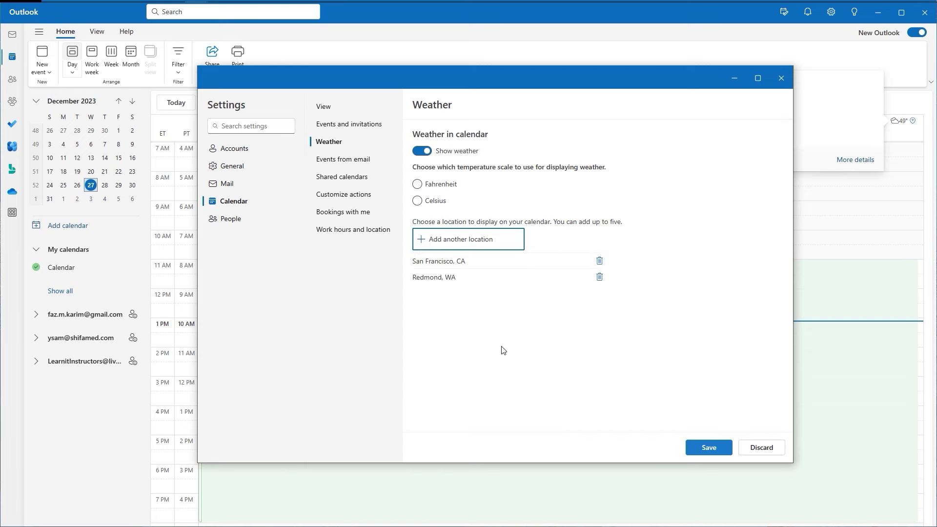
click(693, 446)
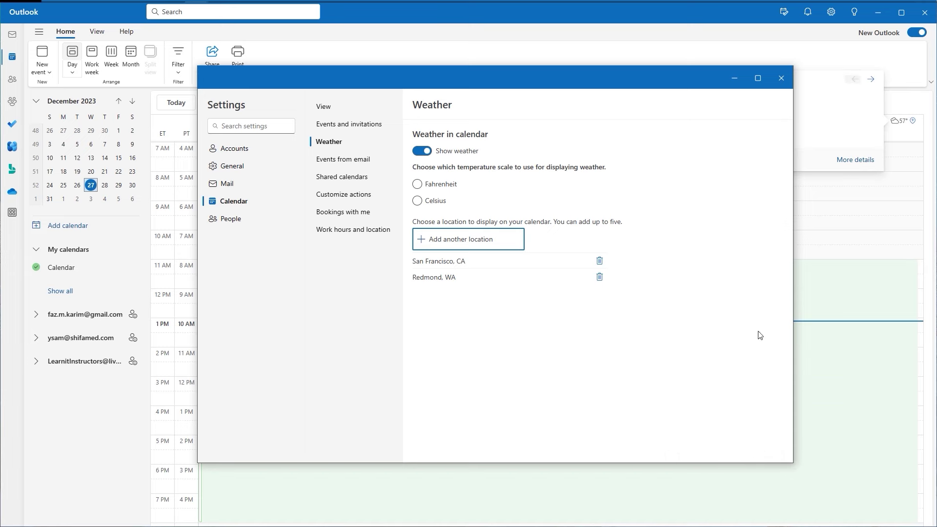
click(781, 78)
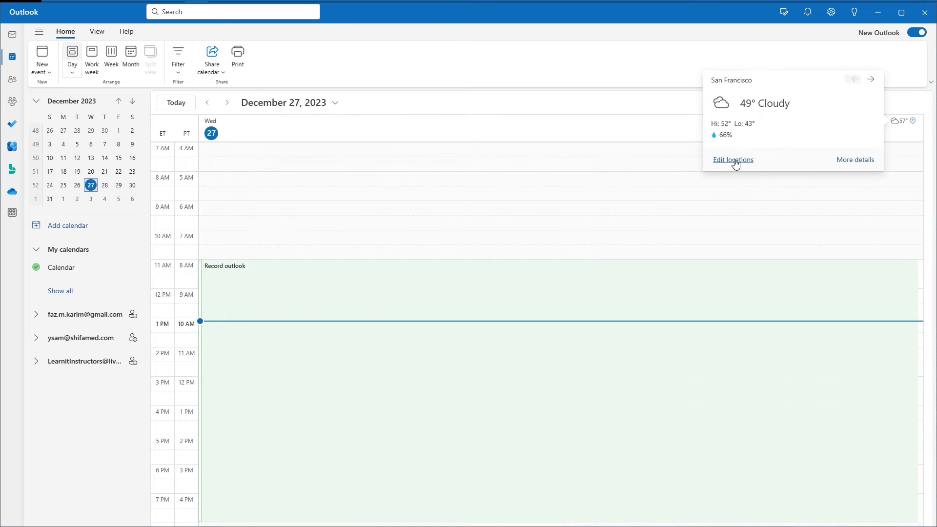
Flip the weather card between locations and dismiss it.
click(871, 80)
click(854, 80)
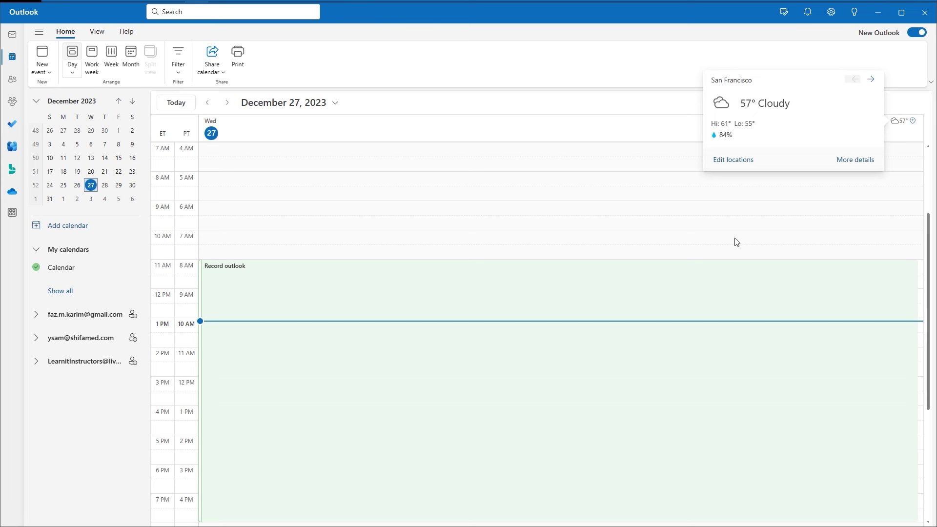
click(656, 100)
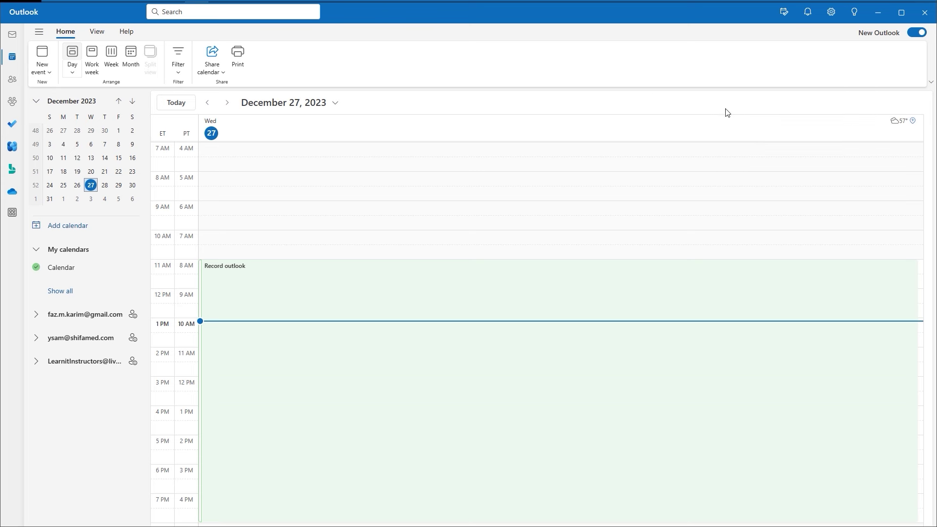
Highlight the Remote and Set a schedule work-location choices, then show the View ribbon.
click(911, 126)
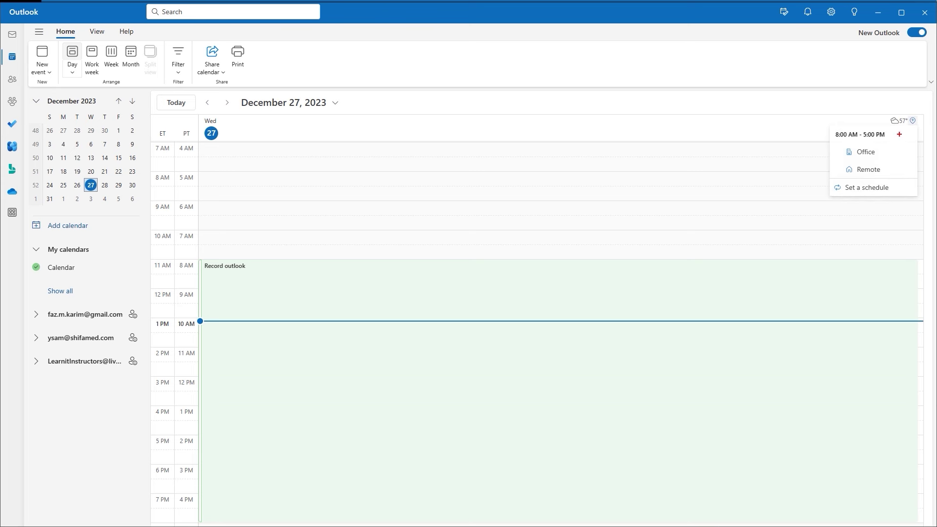
drag(887, 170, 900, 172)
drag(830, 170, 831, 191)
key(Escape)
click(96, 34)
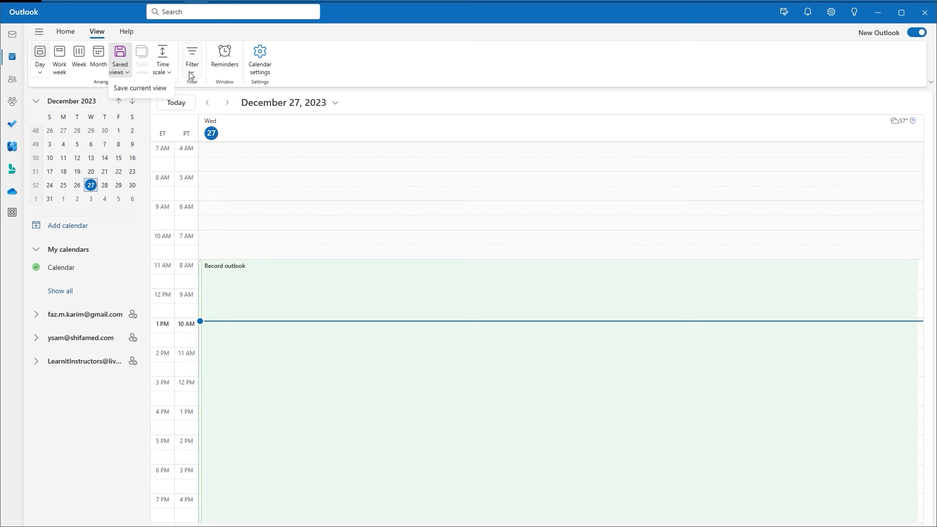
Open Saved views on the View ribbon to reveal Save current view.
click(128, 73)
Open Calendar View settings and highlight the Pacific and Eastern time zone columns.
click(269, 68)
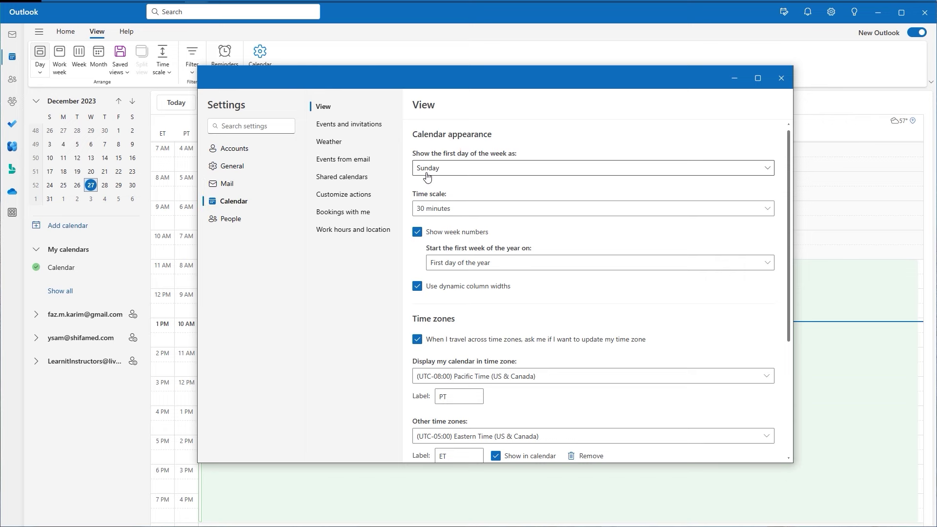
scroll(427, 176, down, 1)
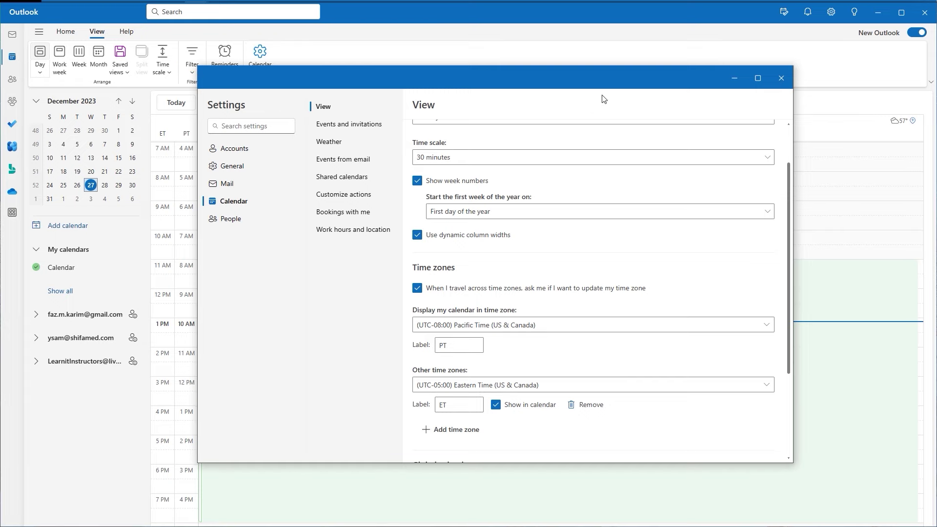
mouse_move(605, 86)
mouse_down()
mouse_move(610, 154)
mouse_move(616, 99)
mouse_up()
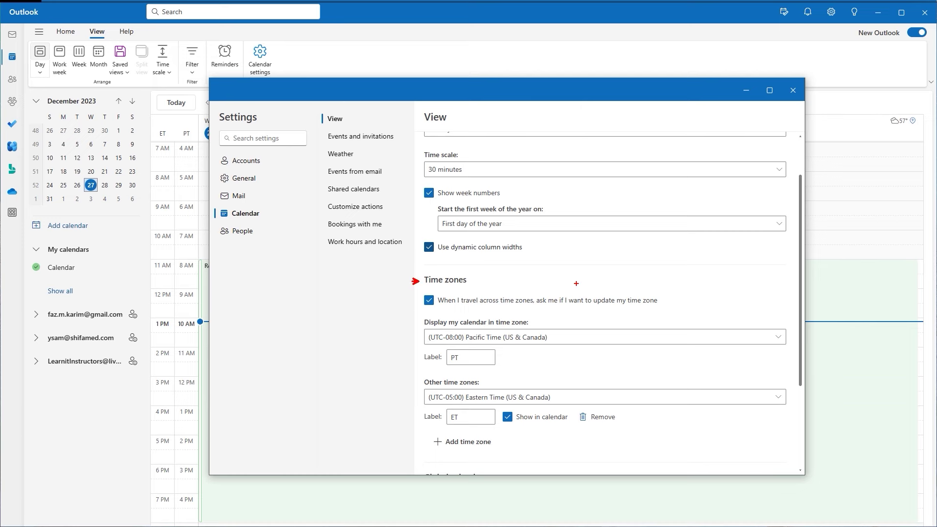
drag(151, 112, 198, 526)
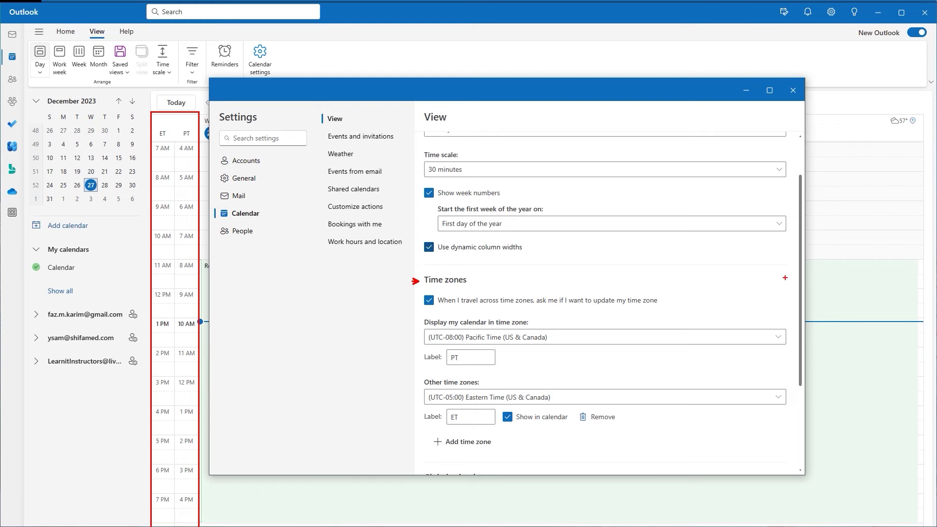
key(Escape)
scroll(415, 282, up, 1)
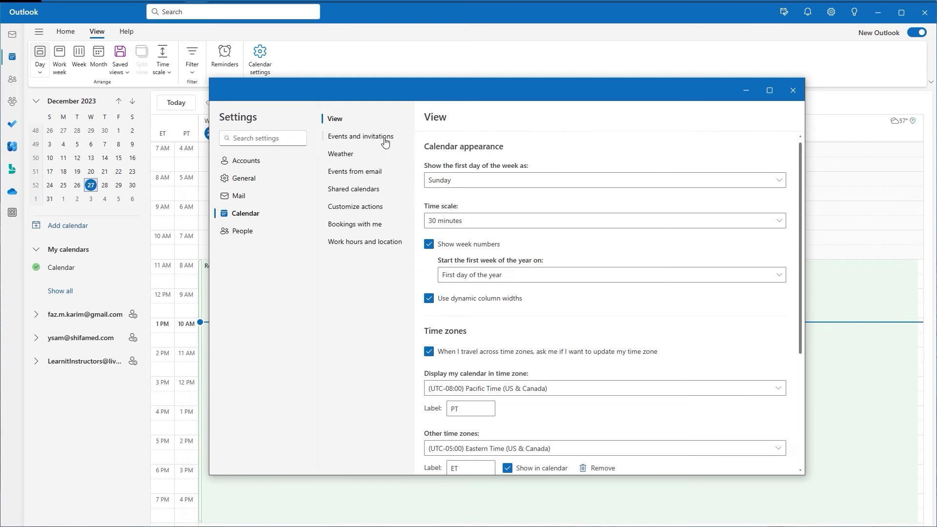
Show Events and invitations settings, marking the online meeting option and Microsoft Teams provider.
click(384, 138)
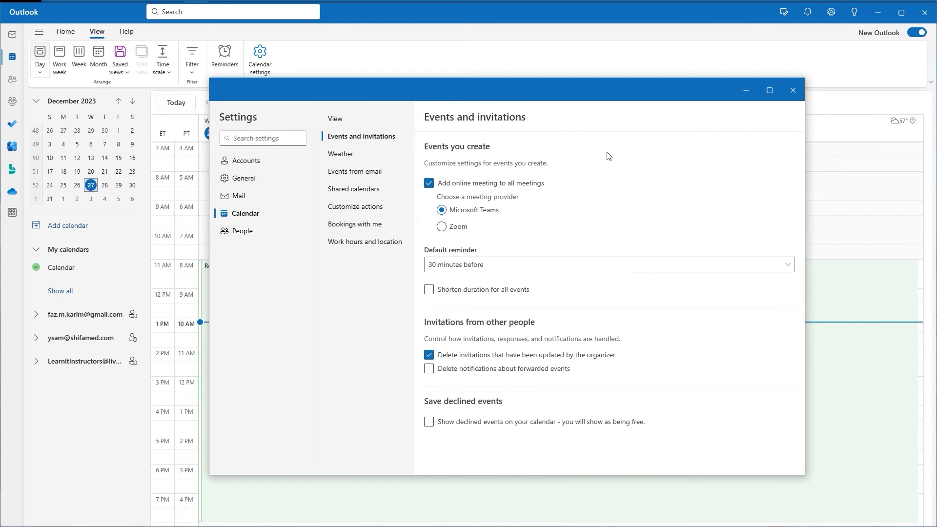
key(ctrl+2)
drag(395, 140, 420, 180)
drag(426, 210, 437, 226)
key(Escape)
Browse Weather and Events from email, underlining airline flights, then go to Shared calendars.
click(376, 156)
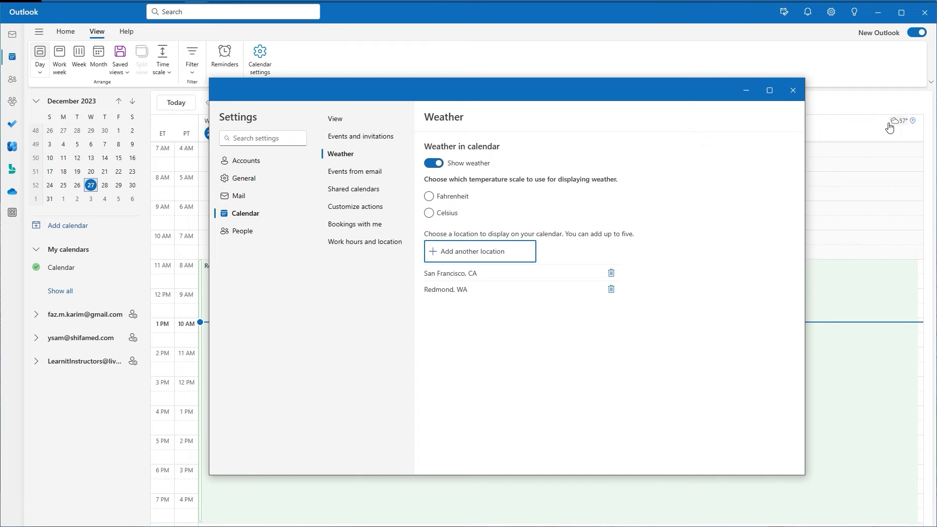
click(377, 176)
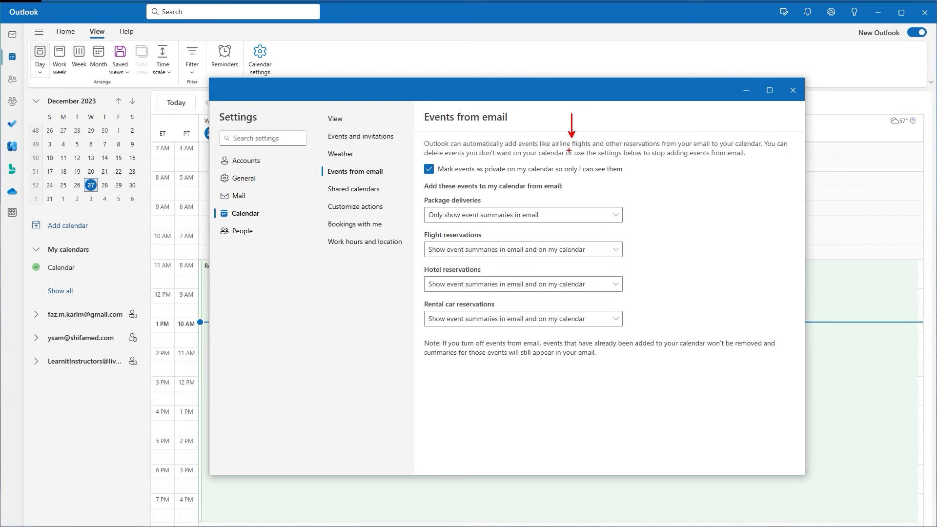
drag(559, 149, 739, 153)
key(Escape)
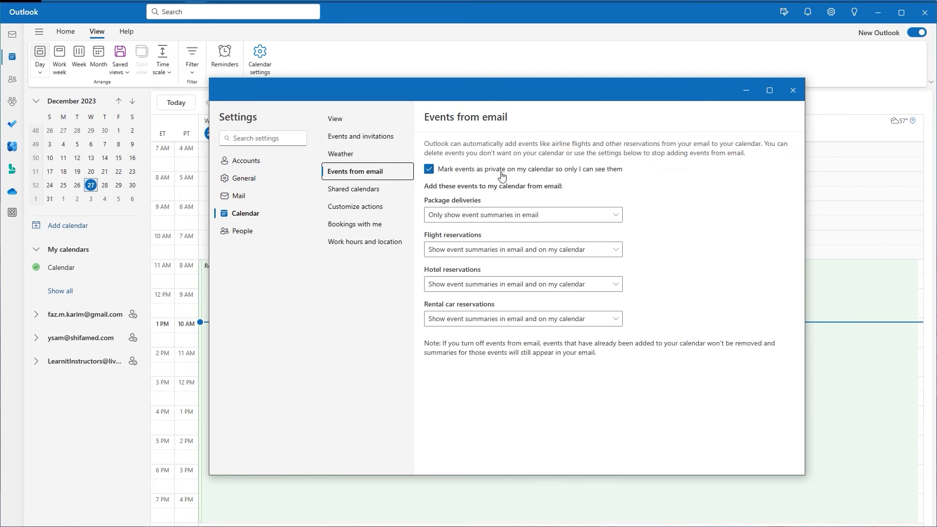
click(342, 194)
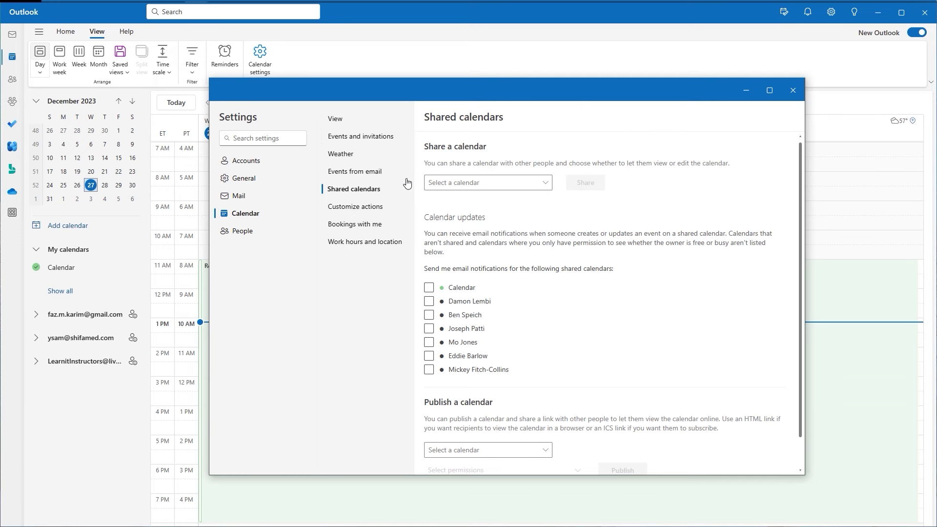
Review the Customize actions calendar settings, then move to the Bookings with me page.
click(341, 210)
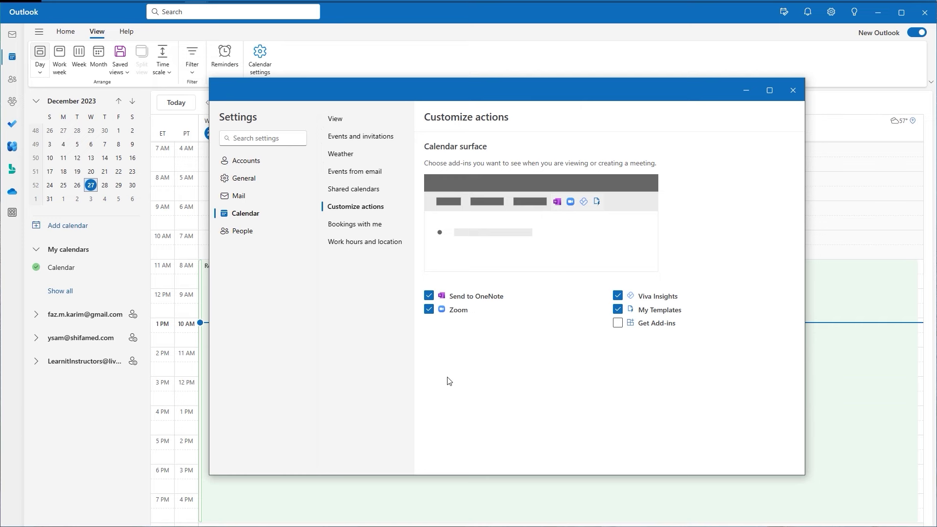
click(367, 225)
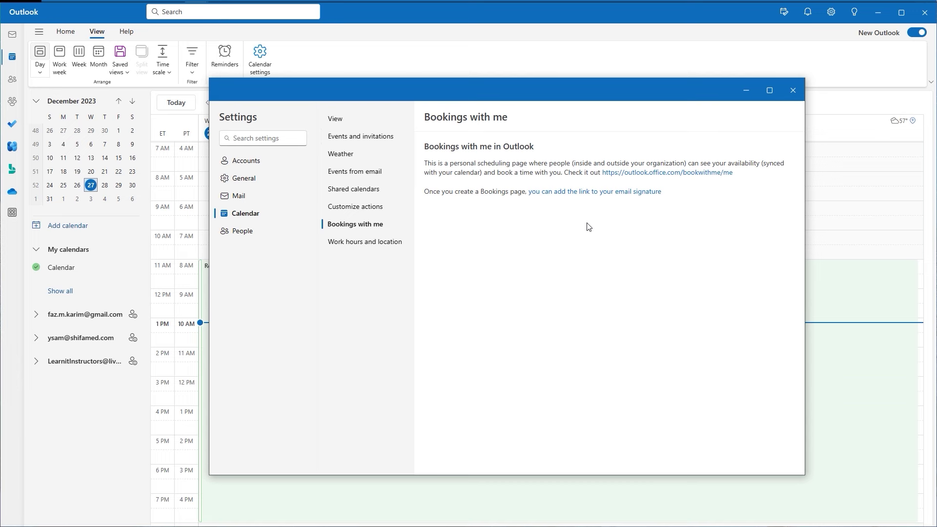
Check Work hours and location, close Settings, and mark the Calendar settings command.
click(372, 242)
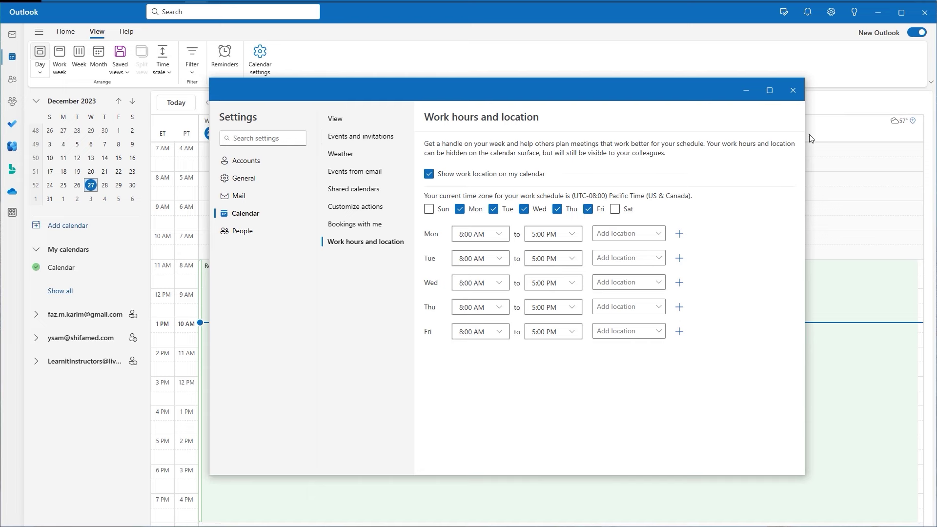
click(793, 91)
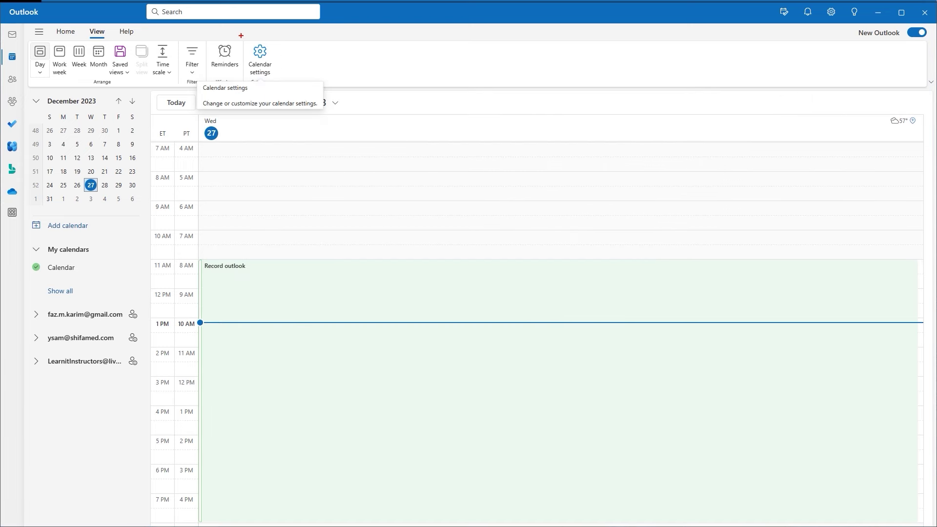
drag(241, 35, 276, 83)
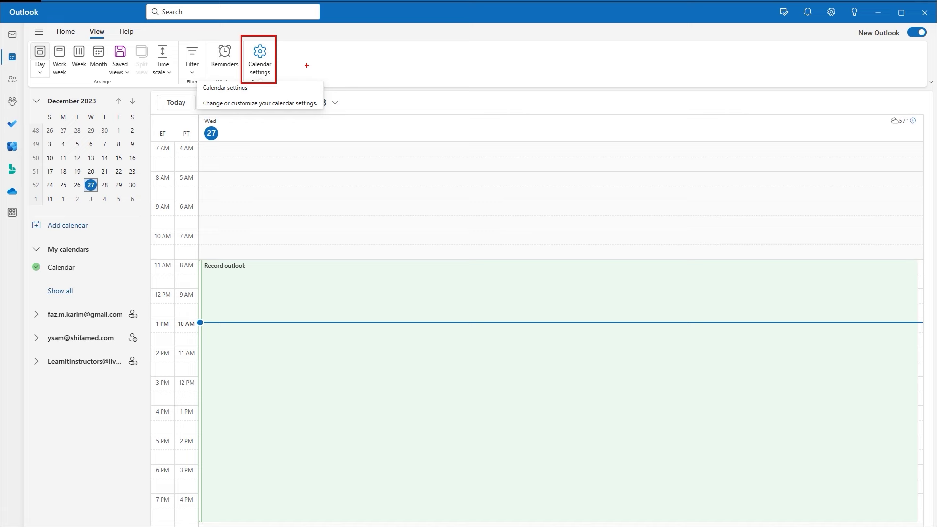
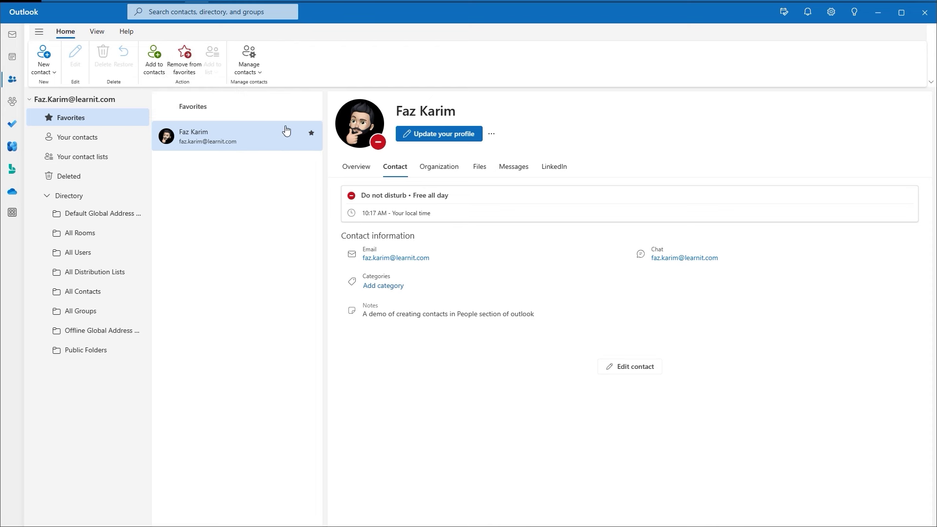
Glance at the contact import/export options, then list all your contacts and open the View tab.
click(257, 68)
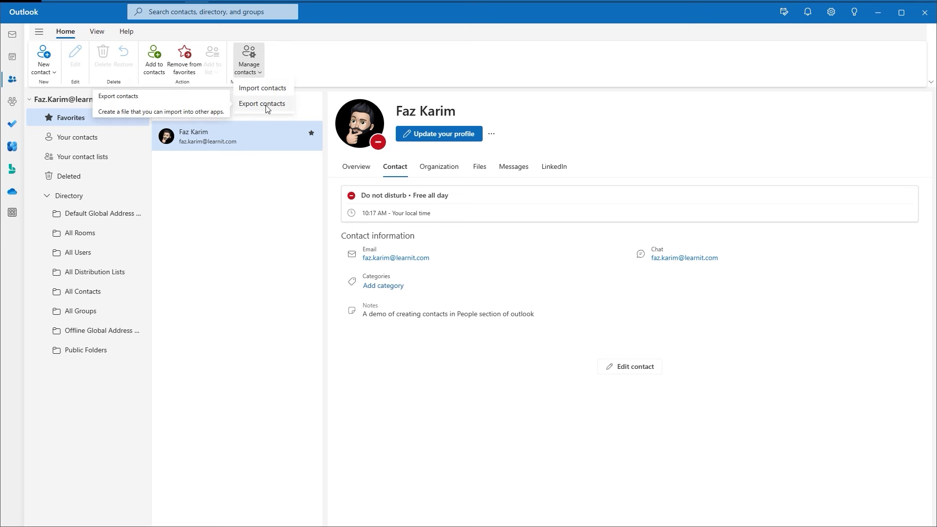
click(318, 52)
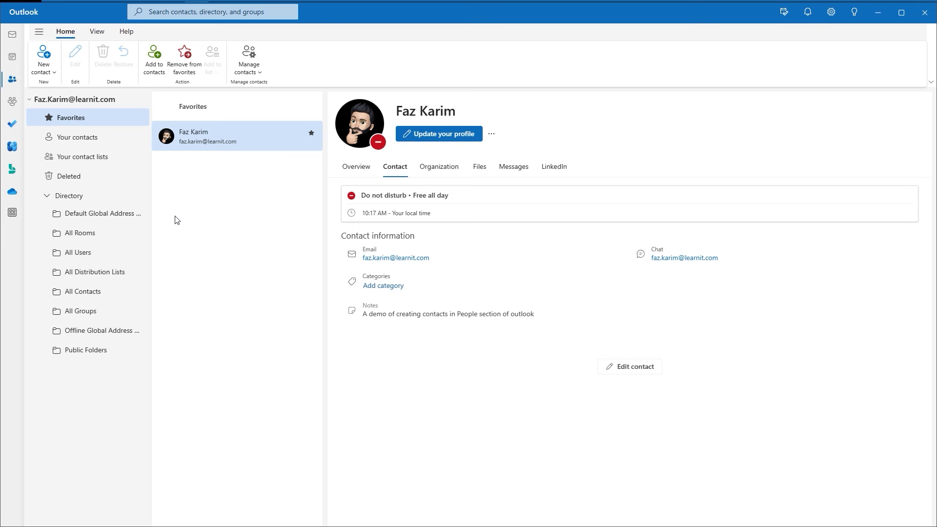
click(76, 141)
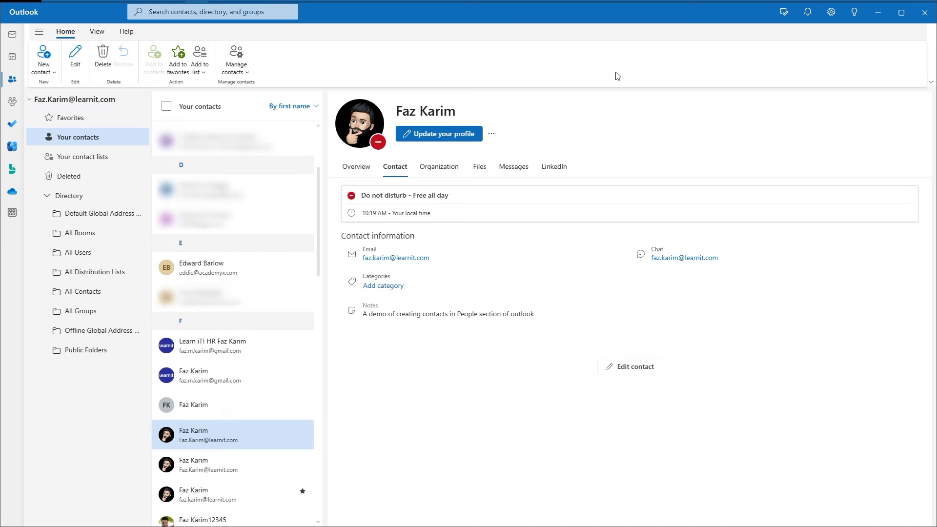
click(101, 34)
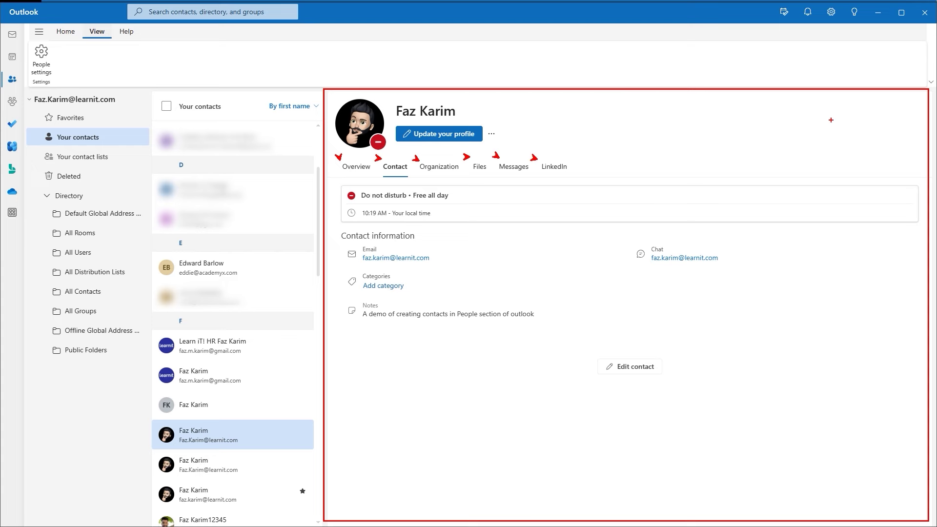
Tour the contact card's Overview, Contact, Files, Messages and LinkedIn tabs.
click(354, 168)
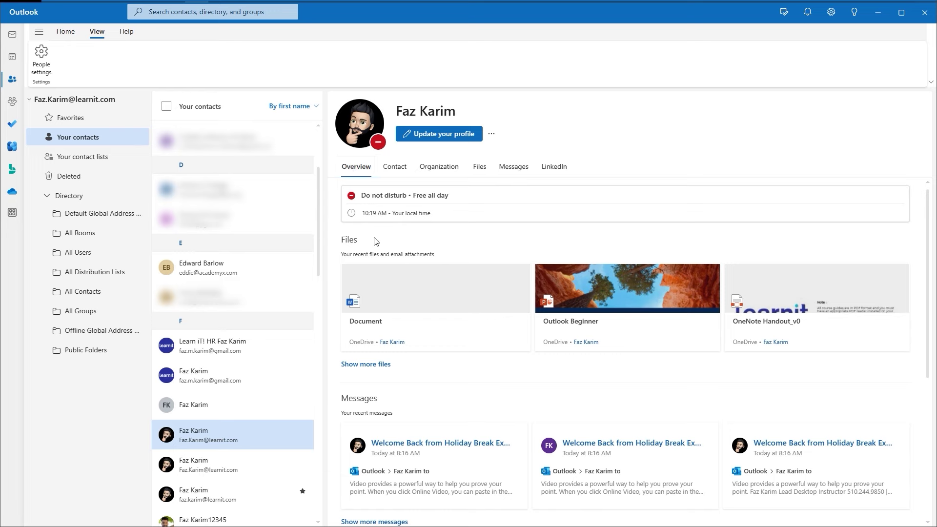
click(391, 175)
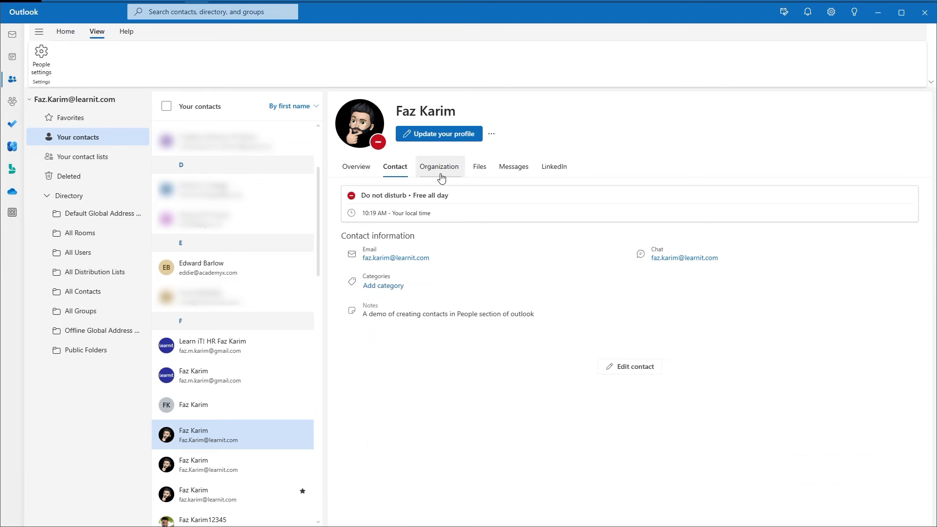
click(482, 176)
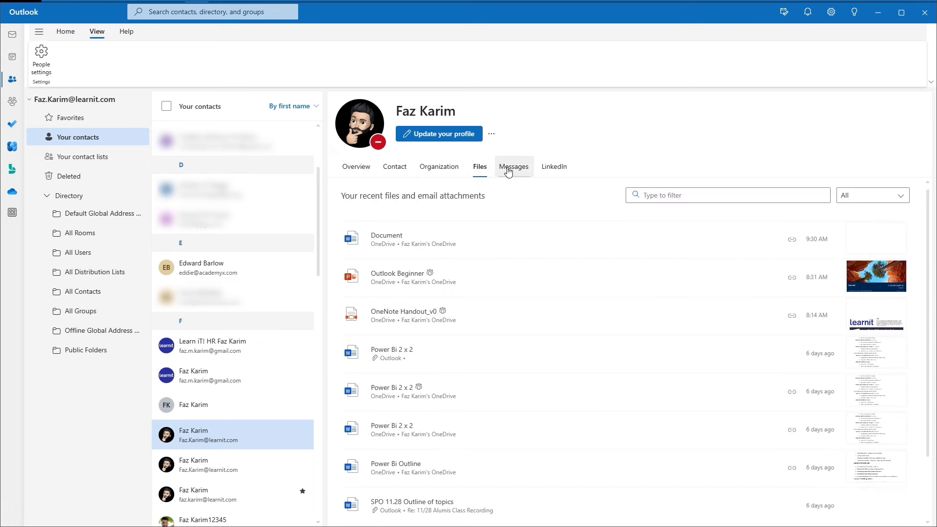
click(505, 172)
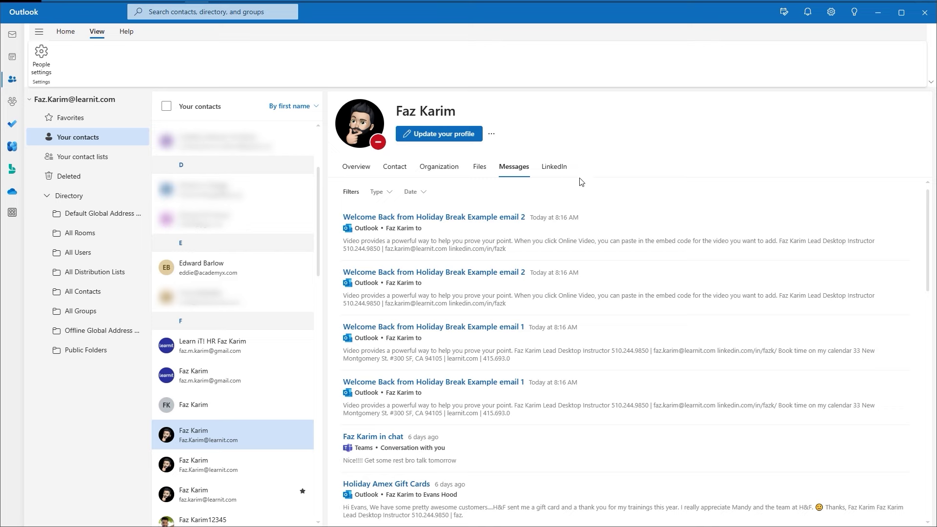
click(555, 167)
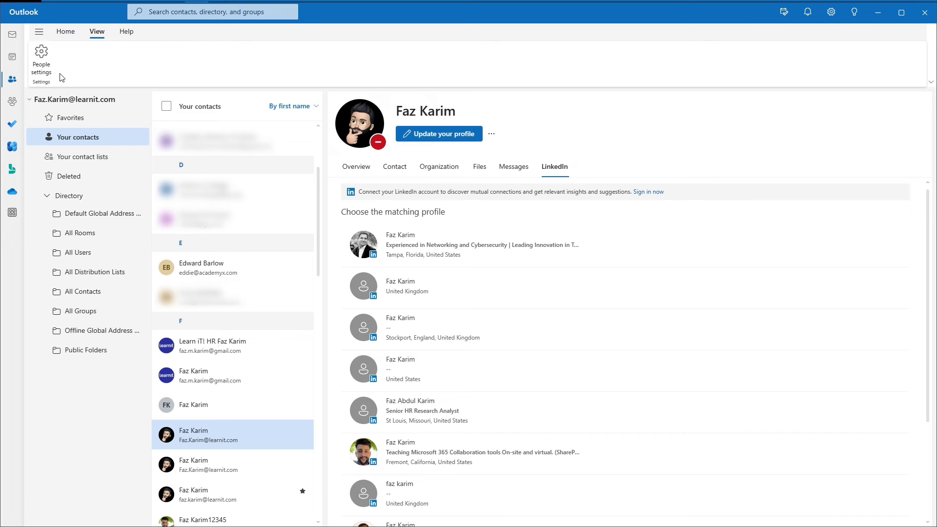
Check that contacts display by first name in People settings, then show the New contact choices.
click(42, 57)
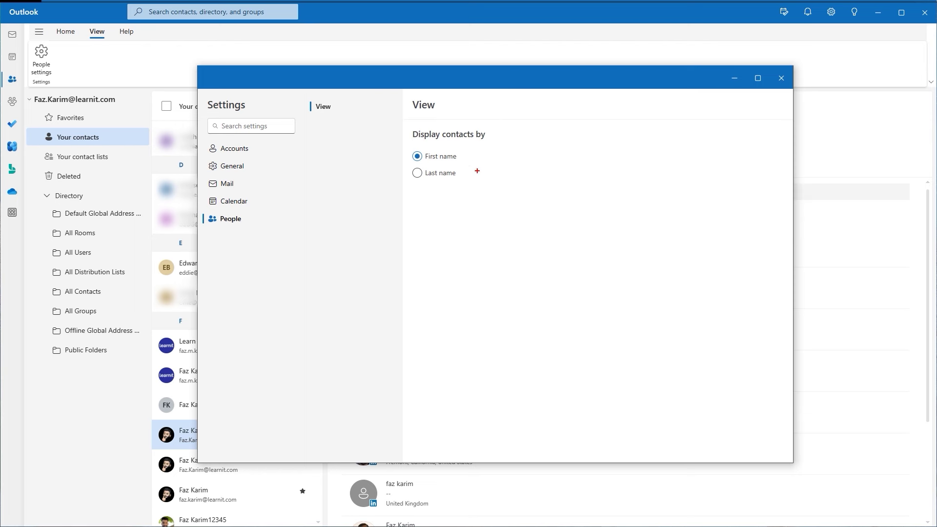
mouse_move(461, 174)
mouse_down()
mouse_move(472, 180)
mouse_move(482, 165)
mouse_up()
drag(306, 99, 336, 115)
drag(200, 210, 246, 229)
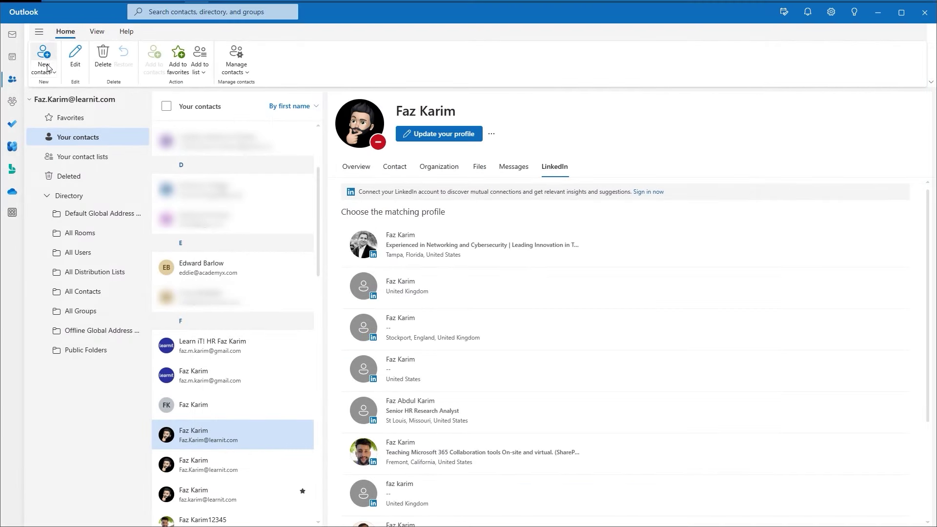
click(48, 67)
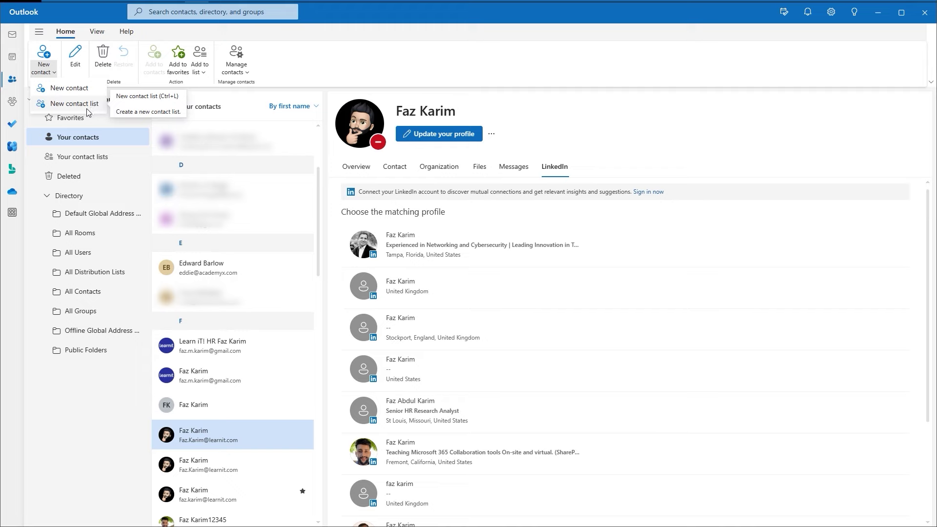
Start a new contact list named 'Contact List Example' and add three members.
click(86, 109)
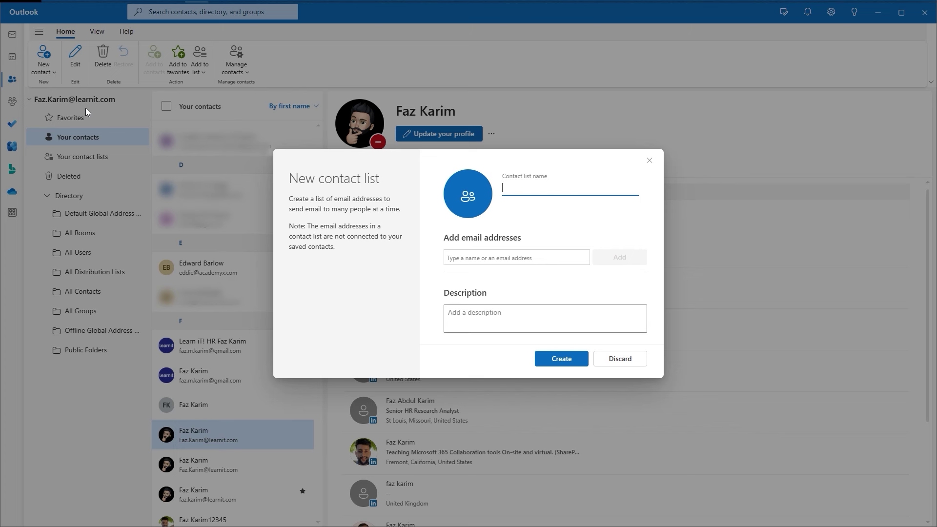
text(Contact List Example)
click(467, 259)
text(jo)
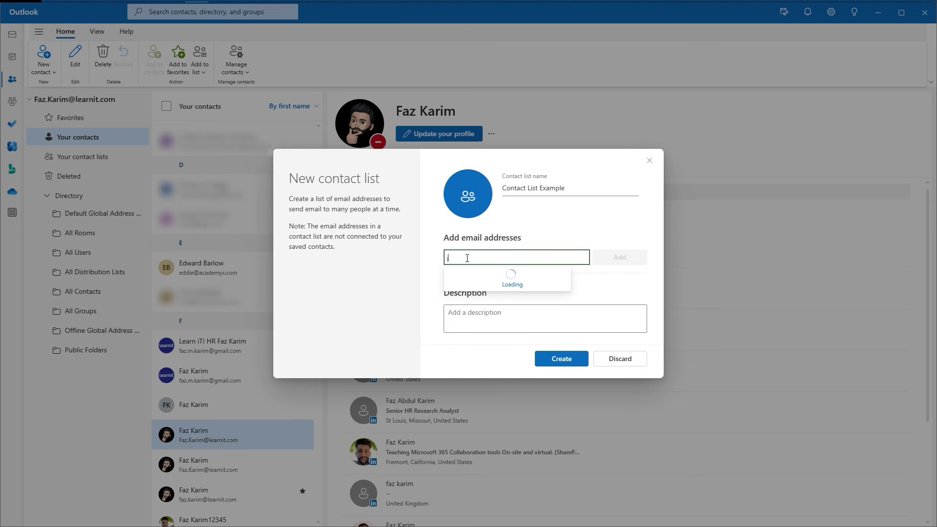
click(495, 293)
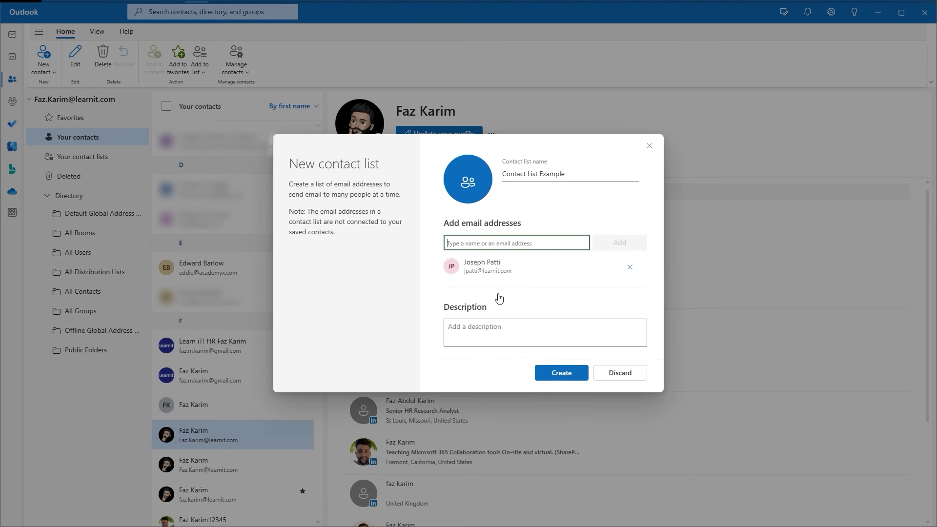
click(496, 269)
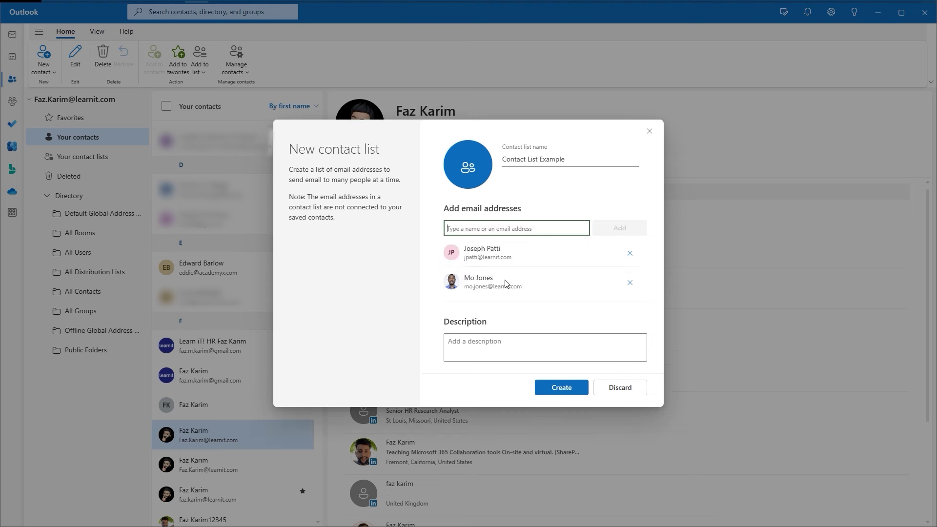
text(Fa)
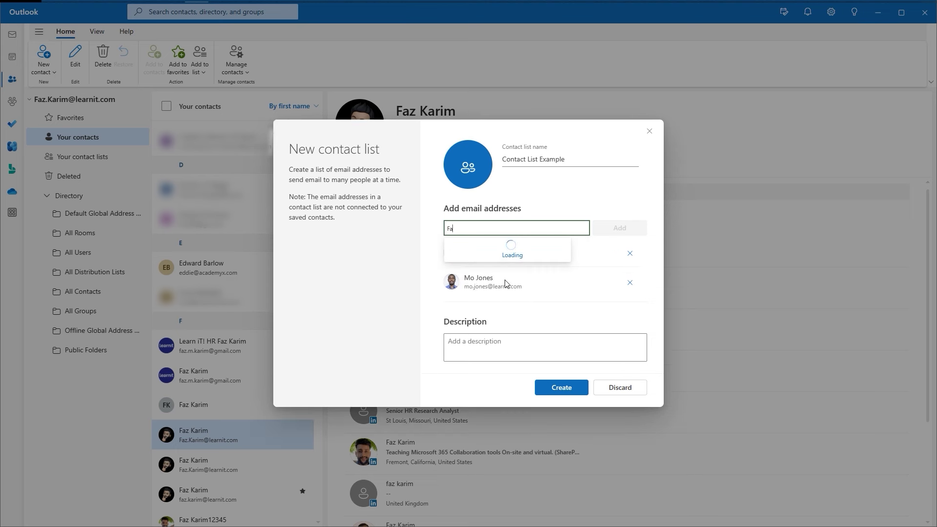
click(504, 253)
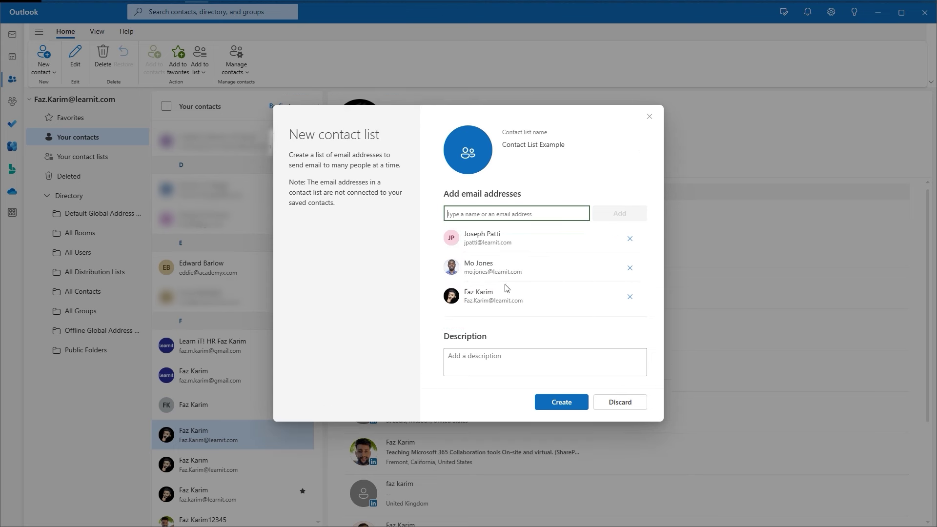
Add the description 'A contact list for desktop instructors' and create the list.
click(470, 364)
text(A contact list )
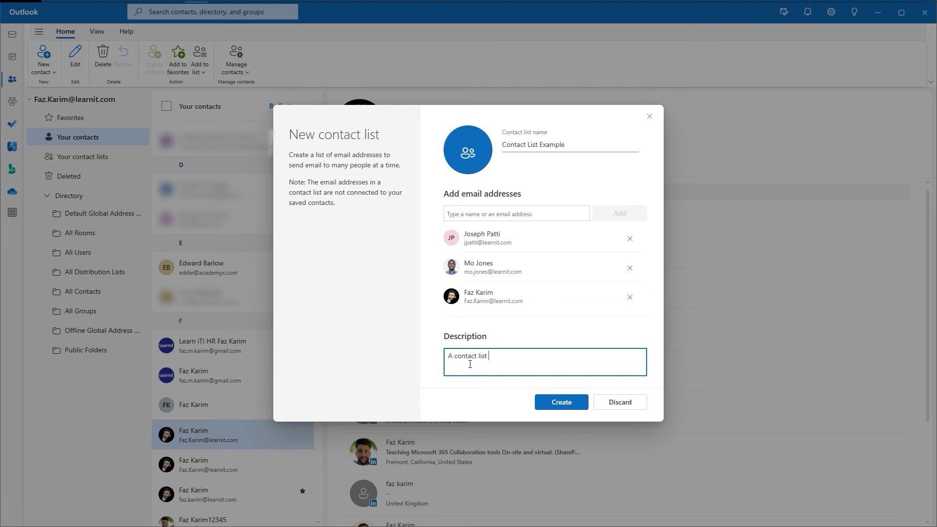
text(for desktop instructors)
click(541, 408)
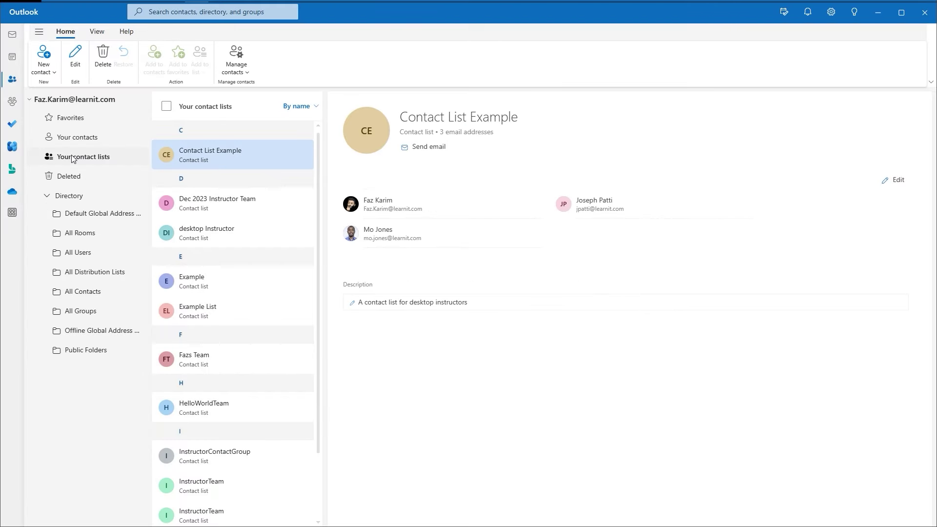
click(72, 158)
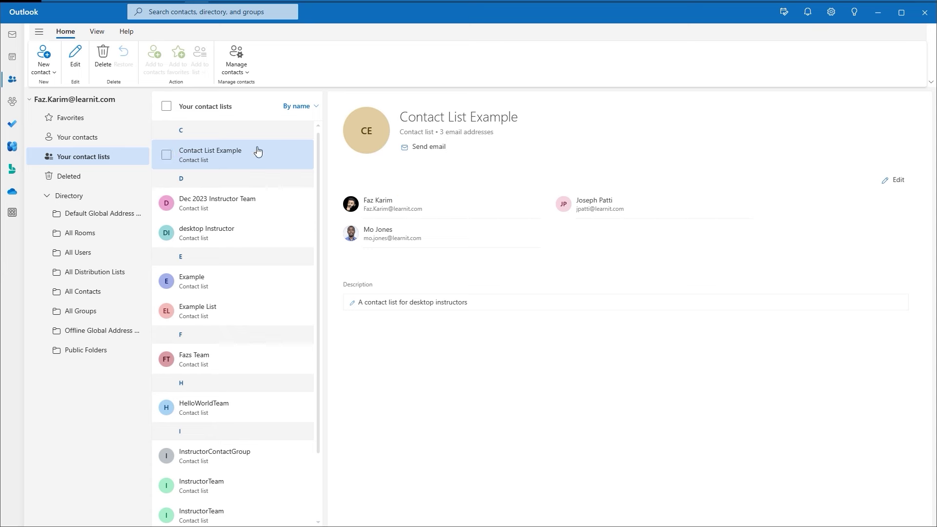
click(238, 73)
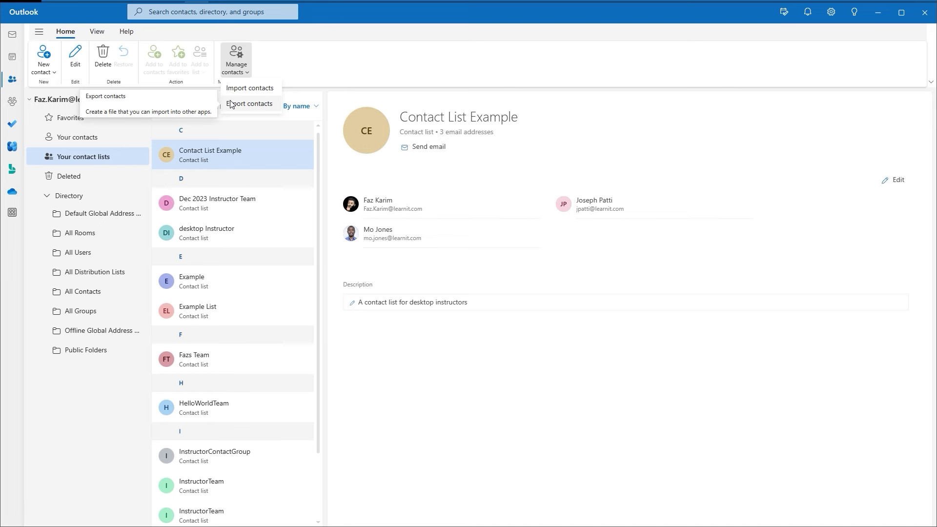
click(233, 89)
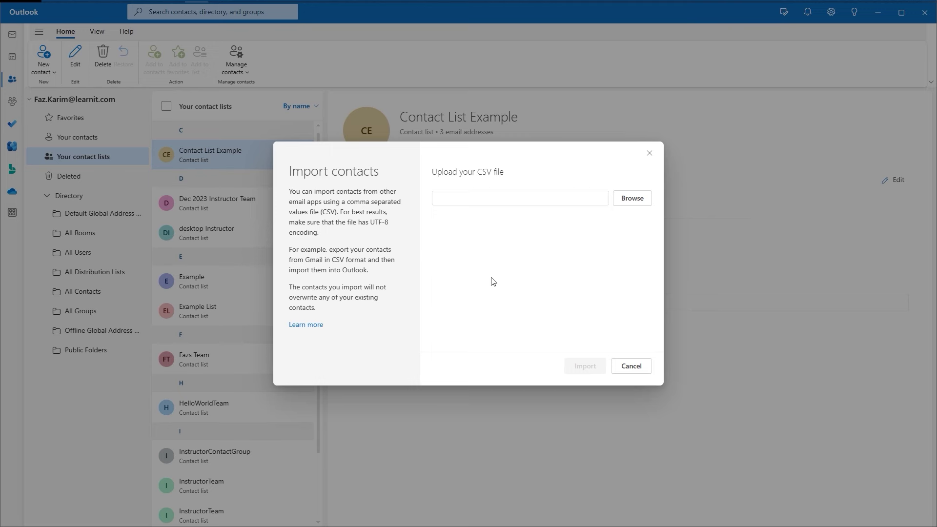
click(645, 366)
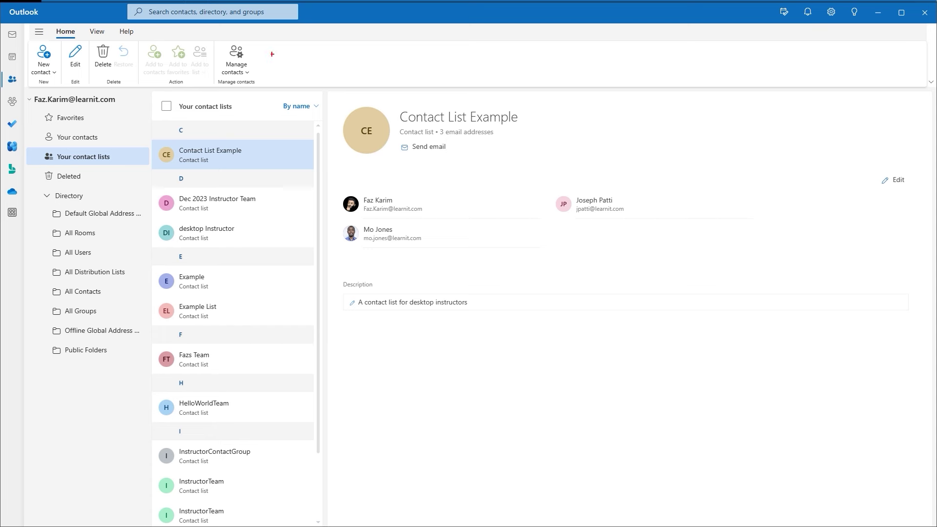
mouse_move(220, 40)
mouse_down()
mouse_move(254, 80)
mouse_move(277, 57)
mouse_up()
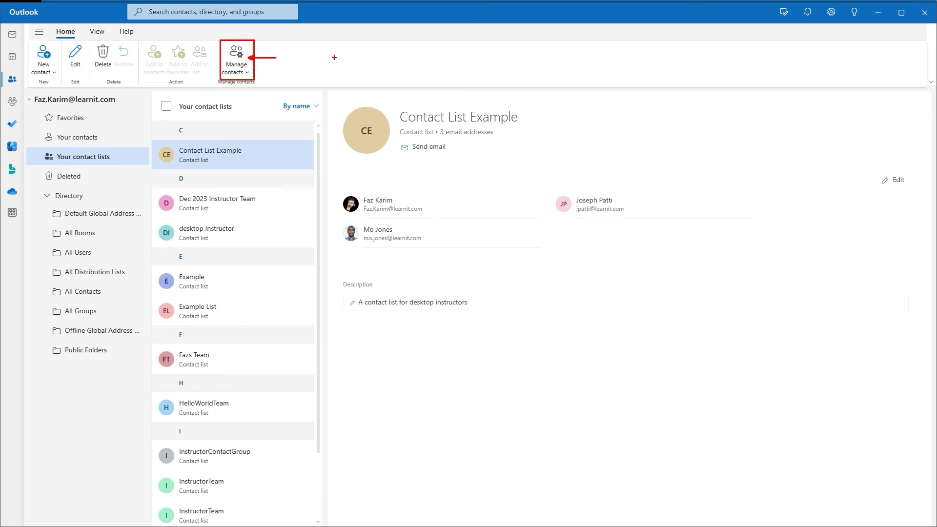
Browse the New contact choices and the actions for Contact List Example and Dec 2023 Instructor Team.
click(44, 67)
mouse_move(30, 94)
mouse_down()
mouse_move(114, 115)
mouse_move(127, 104)
mouse_up()
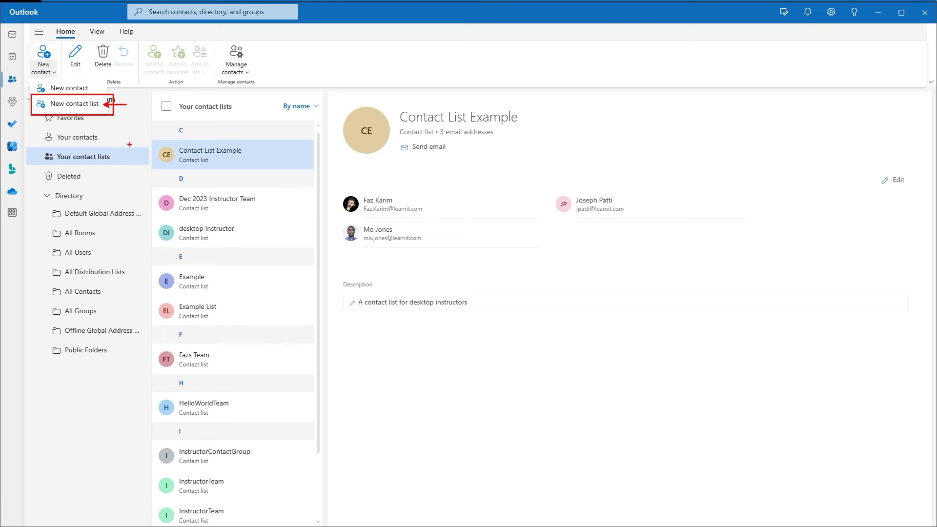
key(Escape)
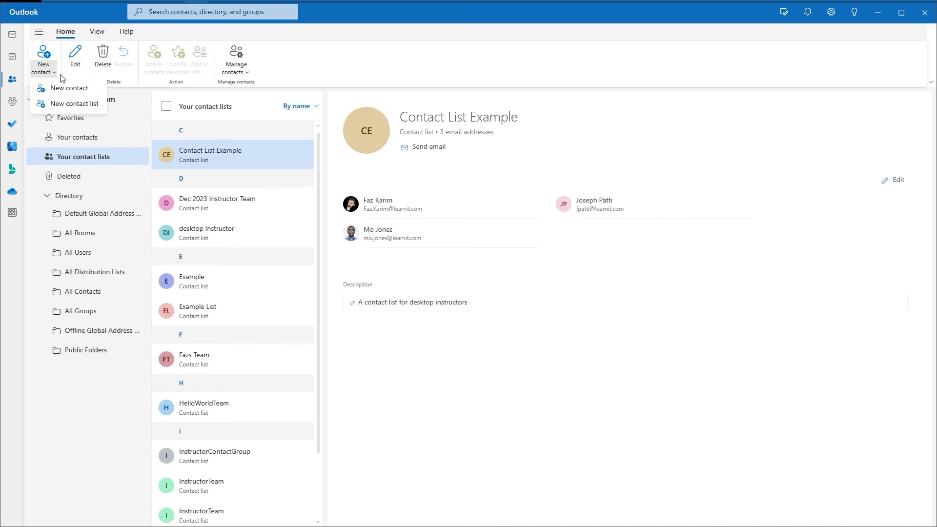
key(Escape)
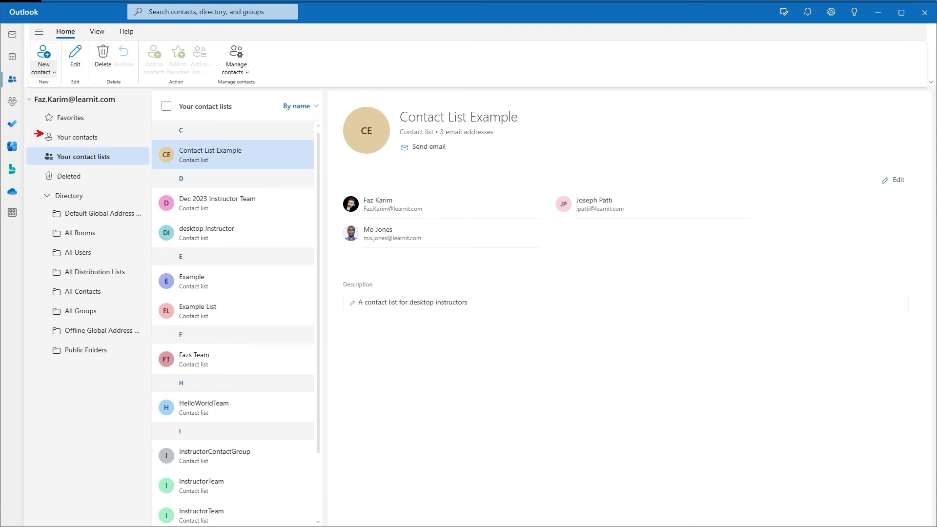
drag(43, 134, 27, 132)
drag(42, 156, 27, 153)
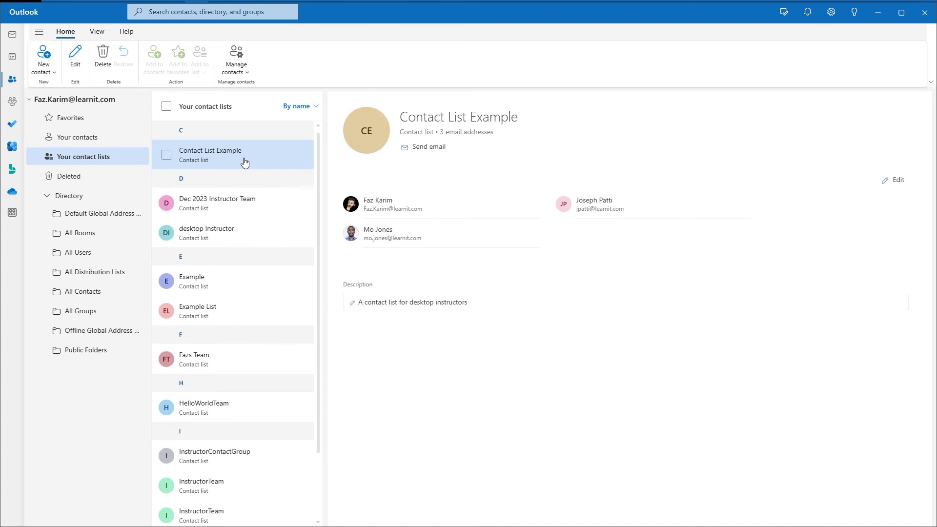
right_click(277, 160)
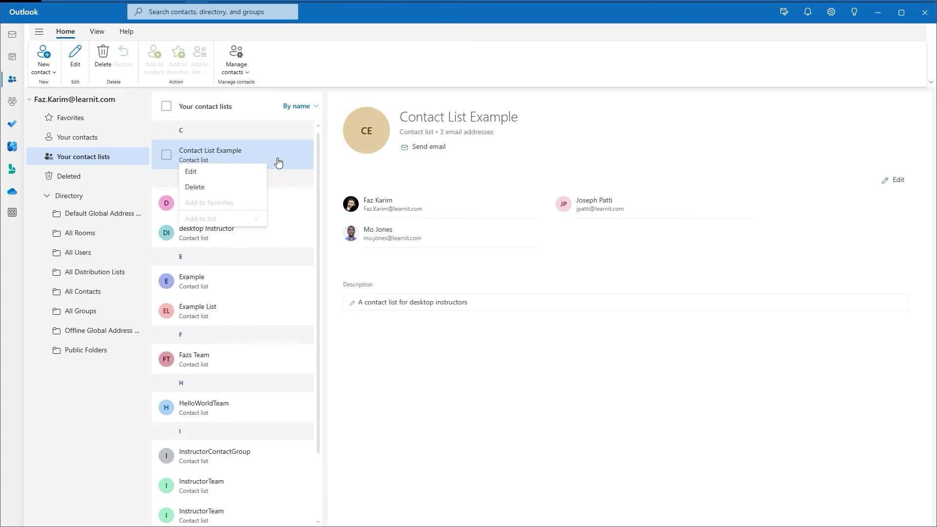
right_click(298, 201)
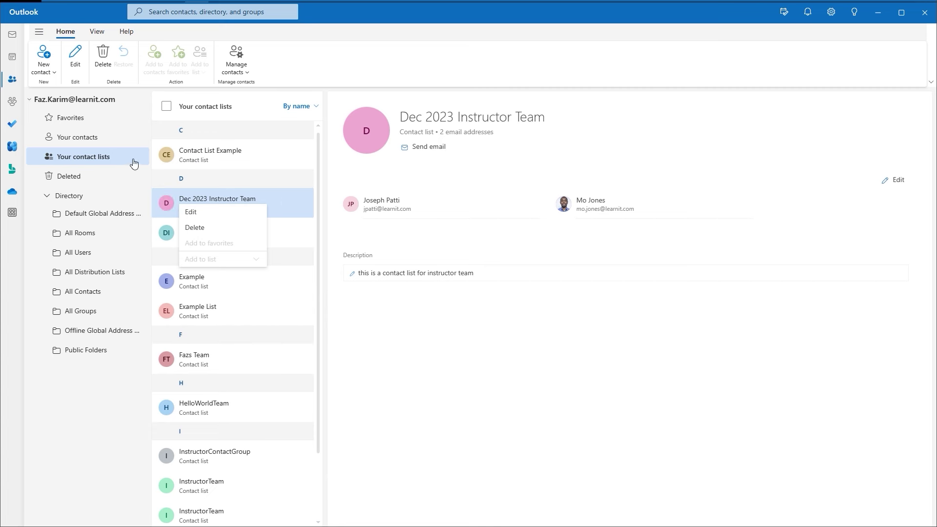
Add a contact without a photo from your personal contacts to favorites and view Favorites.
click(134, 139)
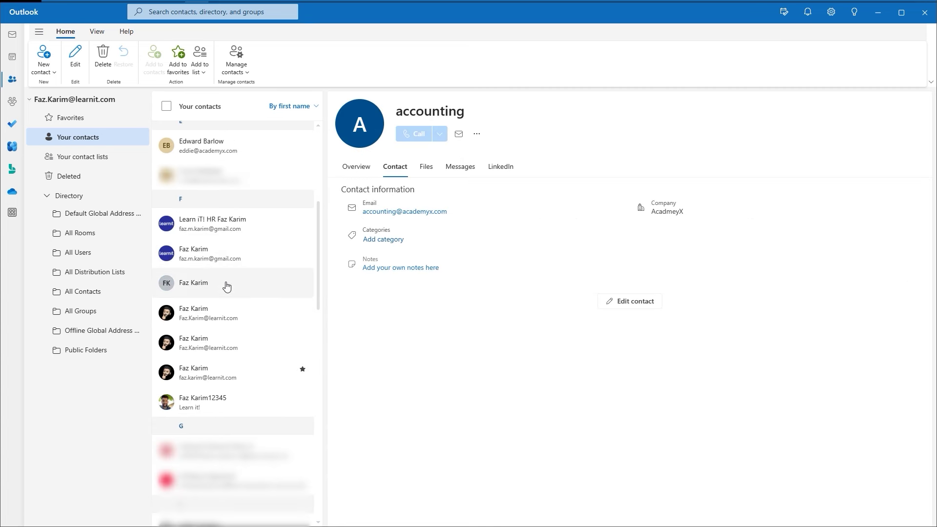
right_click(226, 289)
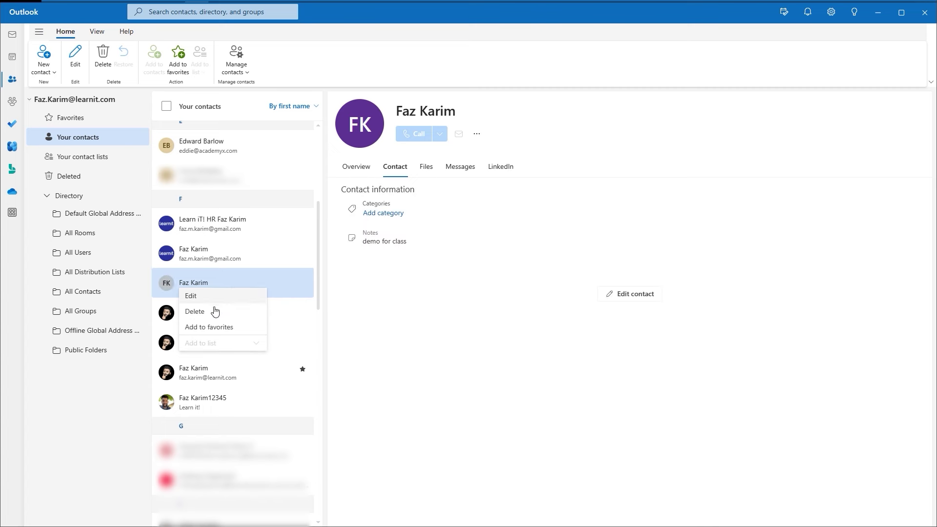
click(194, 327)
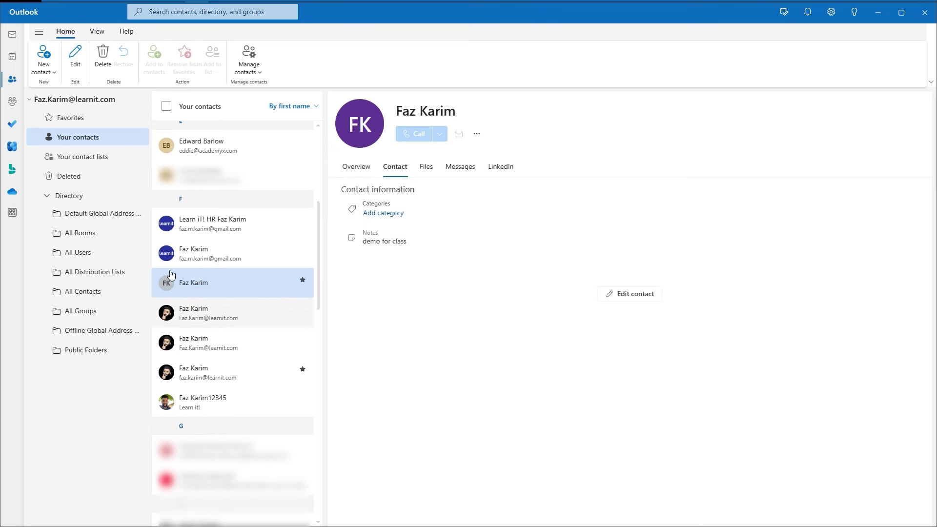
click(78, 119)
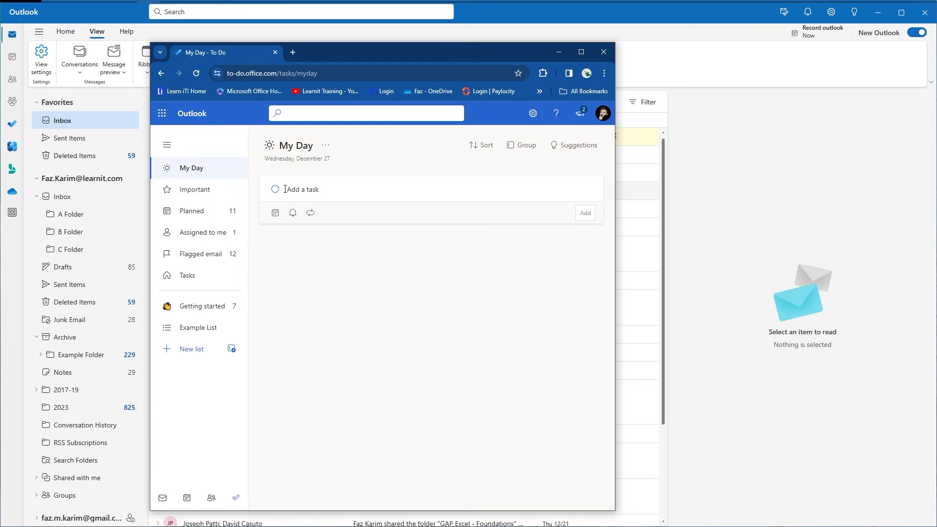
Add 'Create Outlook E Learning Videos', 'Water the plants' and 'go for a walk w bosa'; star and open the first.
text(Create Outlook E Learning Videos)
key(Return)
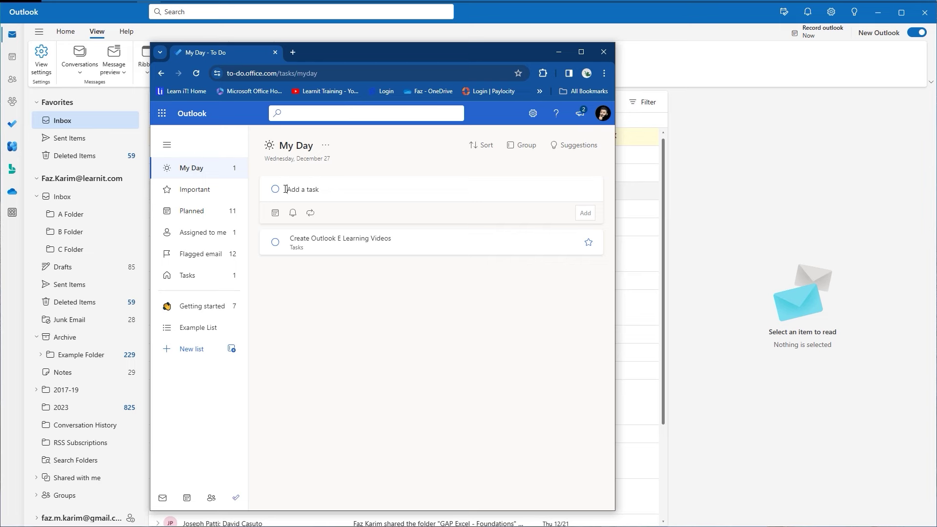
text(Water the plants)
key(Return)
text(g)
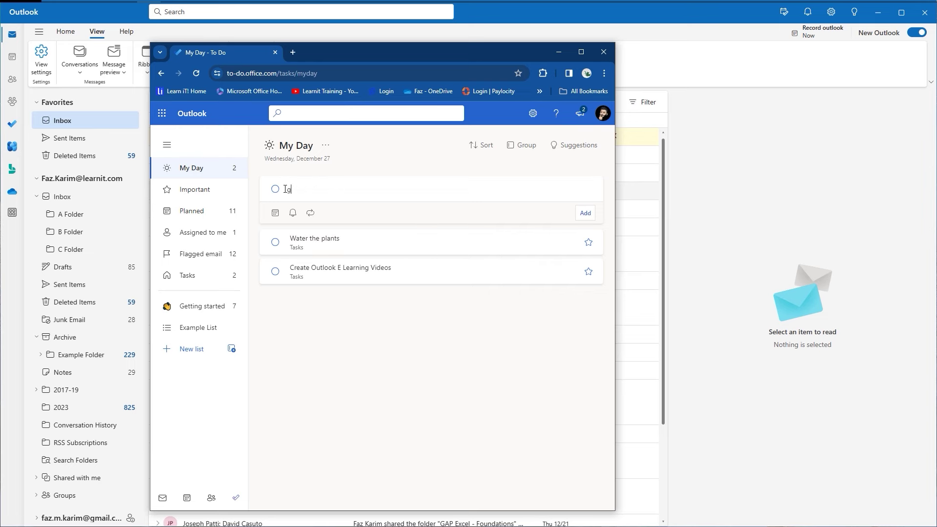
text(o for a walk w bosa)
key(Return)
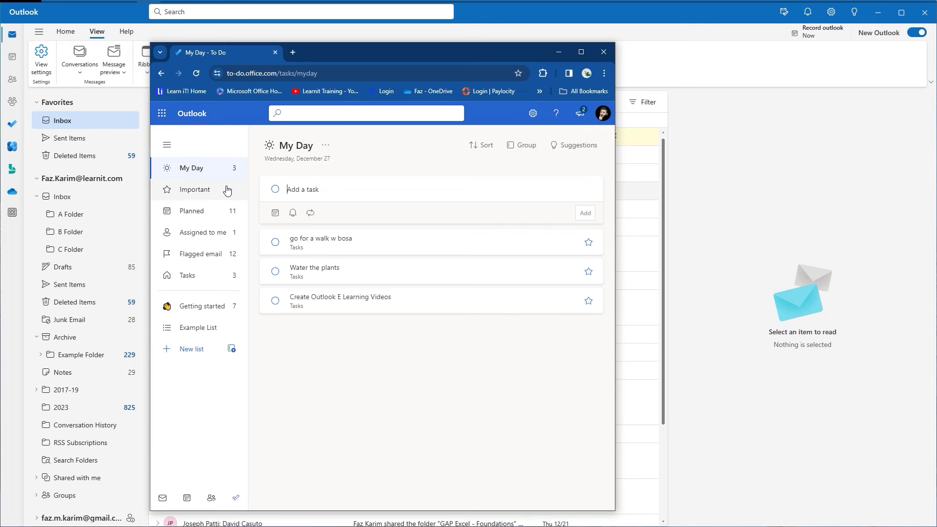
click(588, 301)
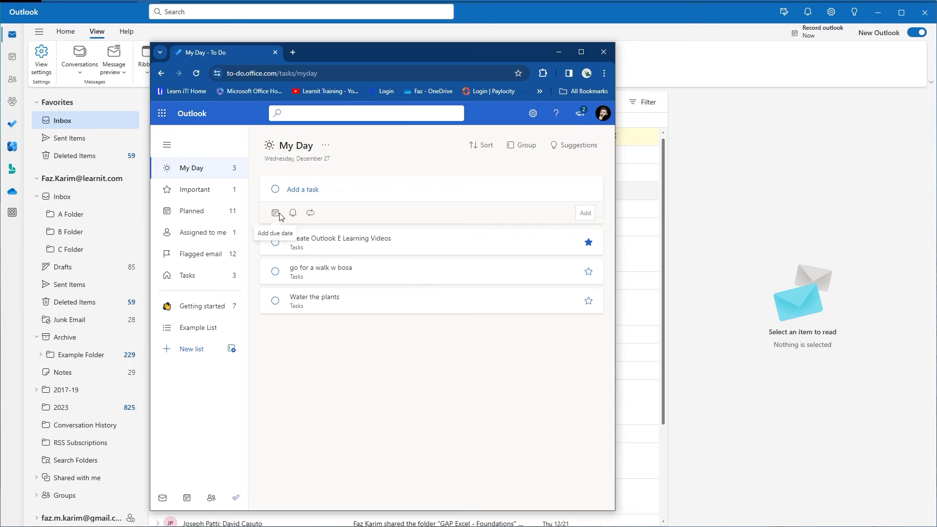
click(324, 246)
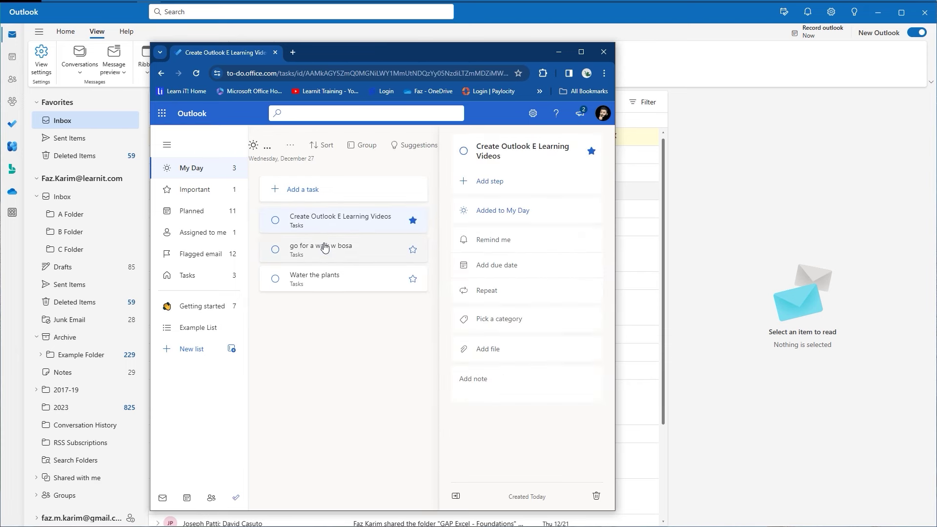
Make the task due today, glance at the reminder choices, then remove the due date.
click(501, 270)
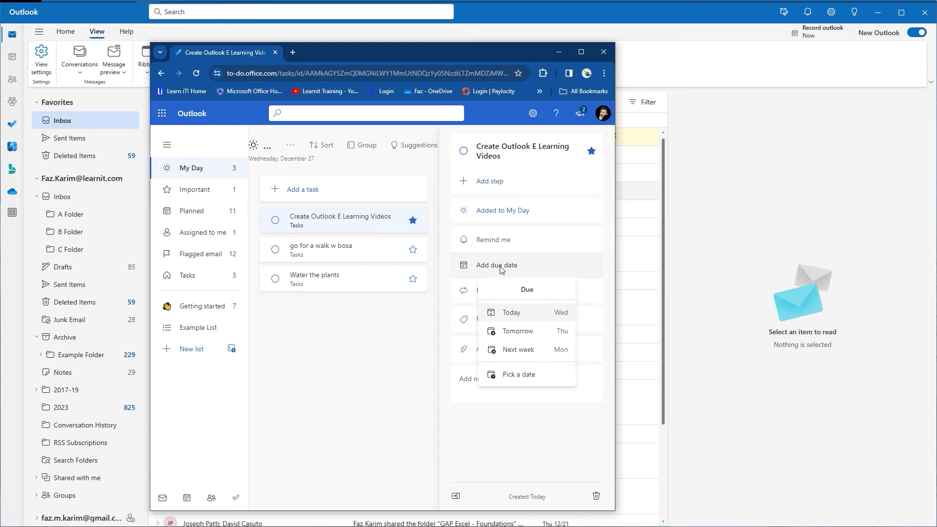
click(525, 314)
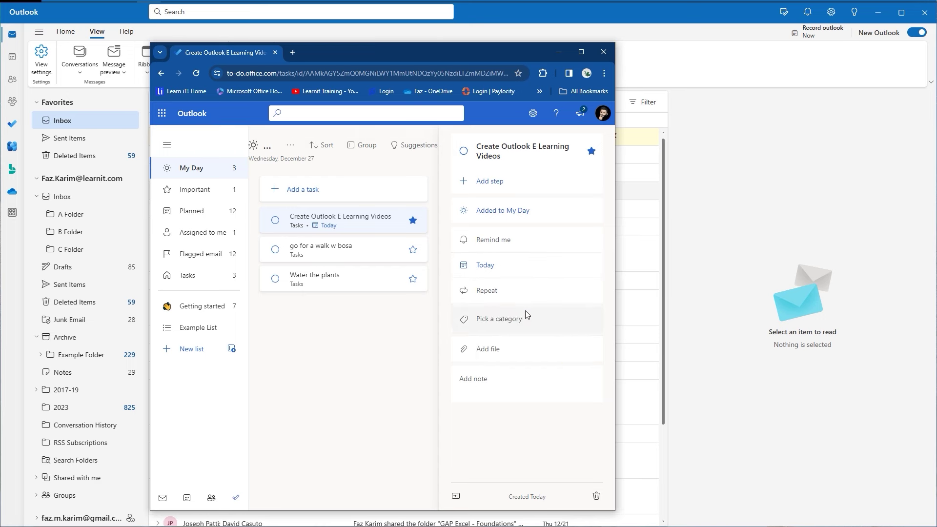
click(500, 247)
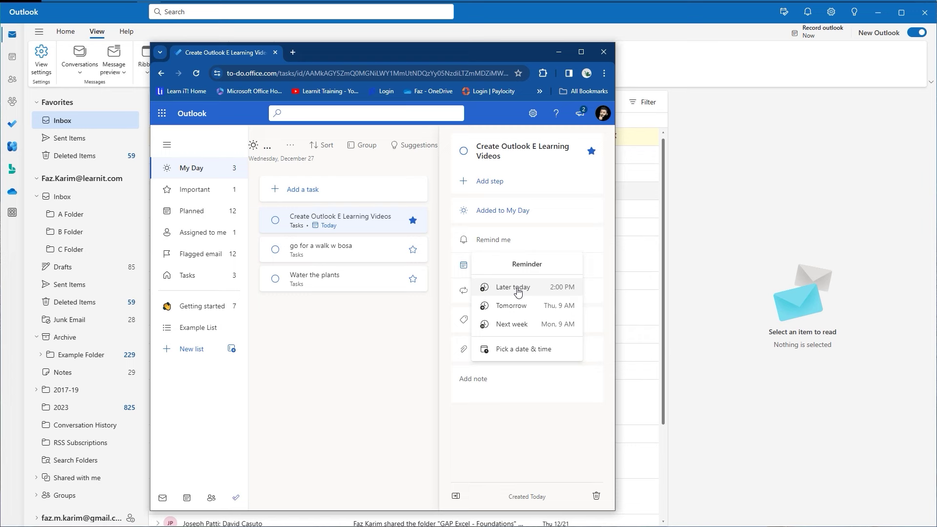
click(503, 250)
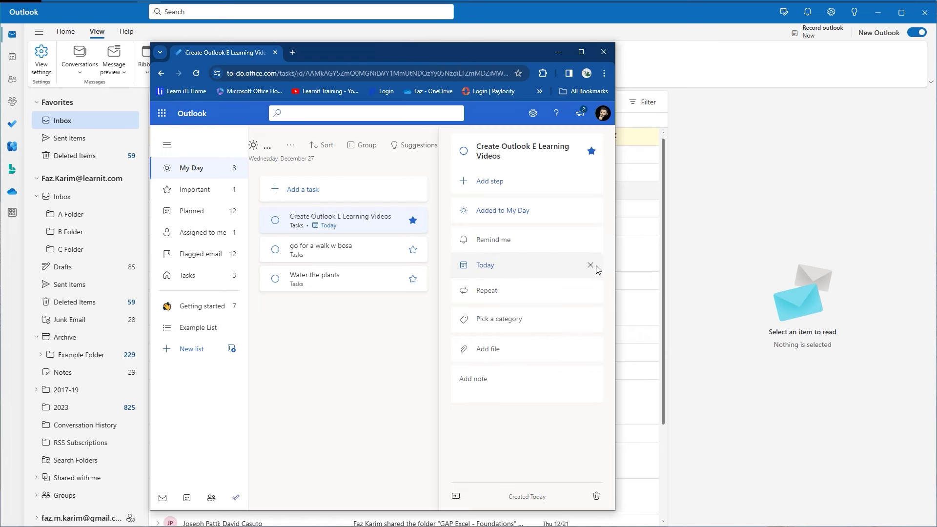
click(589, 267)
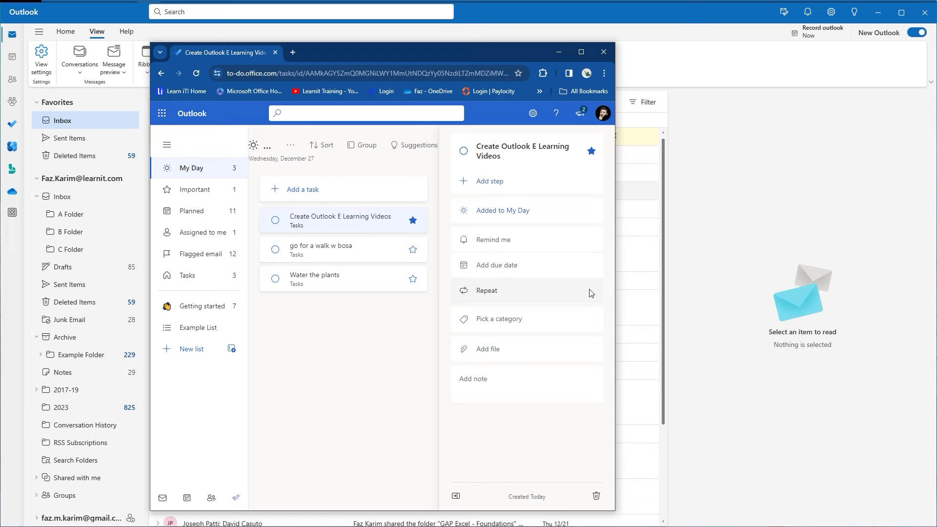
Browse the categories without assigning one and close the task details.
click(572, 319)
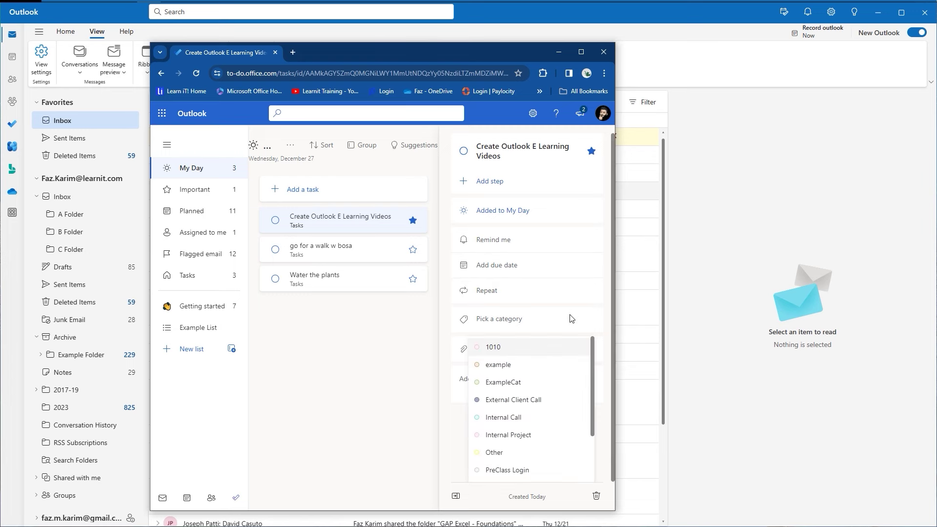
scroll(593, 344, down, 1)
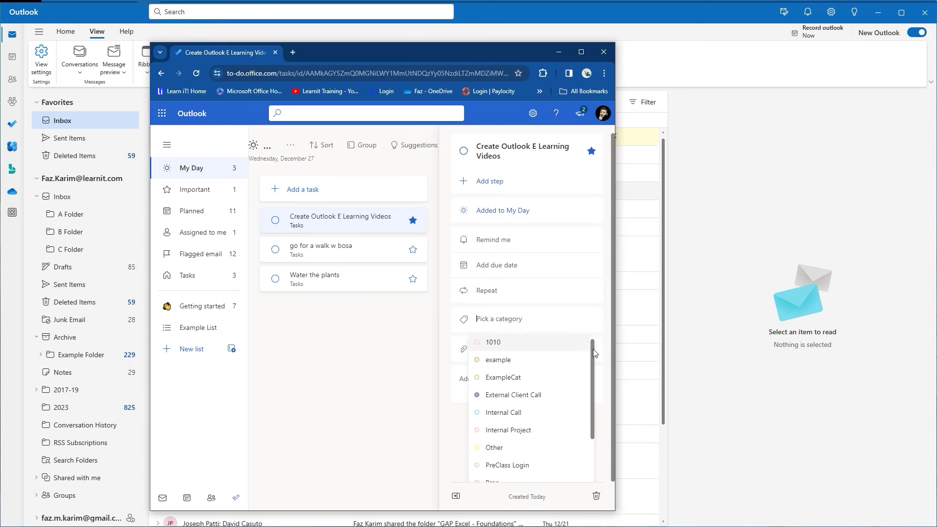
scroll(595, 371, down, 3)
scroll(593, 388, up, 3)
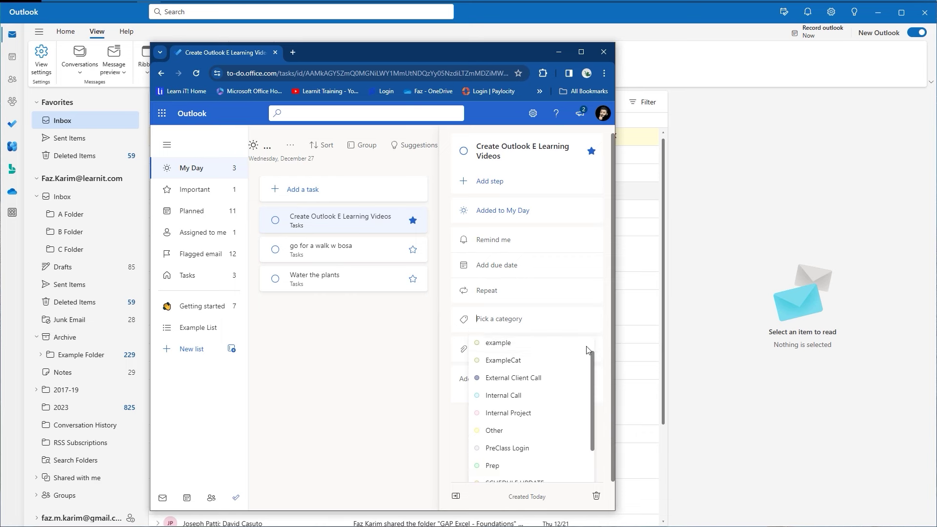
click(558, 318)
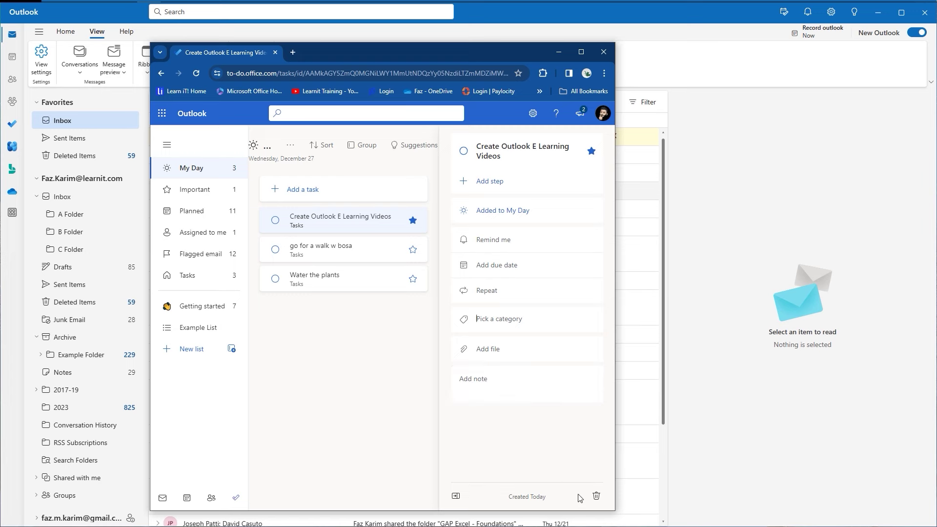
click(456, 497)
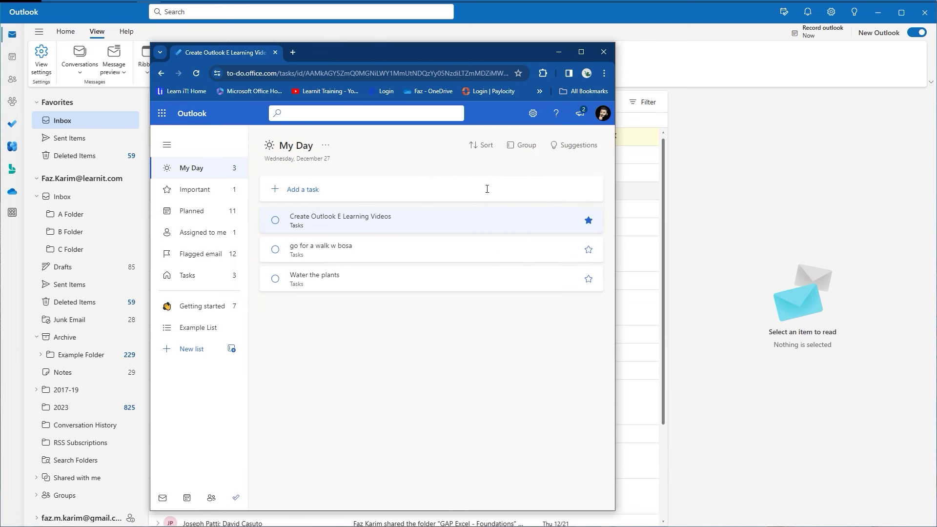
Group My Day by Categories, clear the grouping, and switch to the Planned list.
click(491, 146)
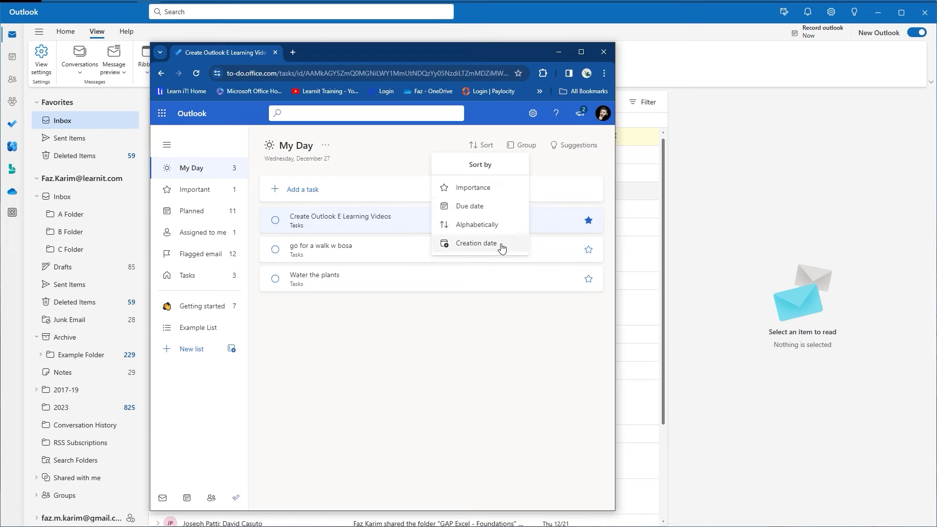
click(535, 150)
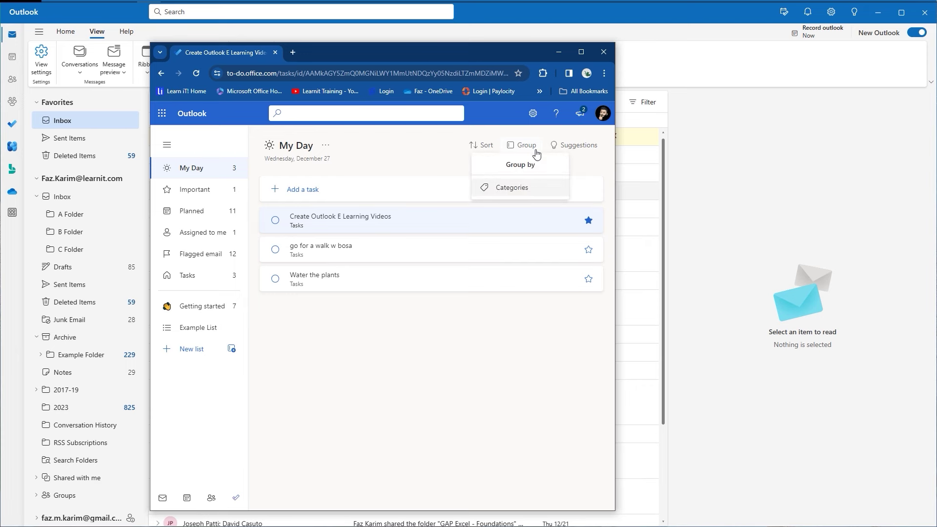
click(535, 189)
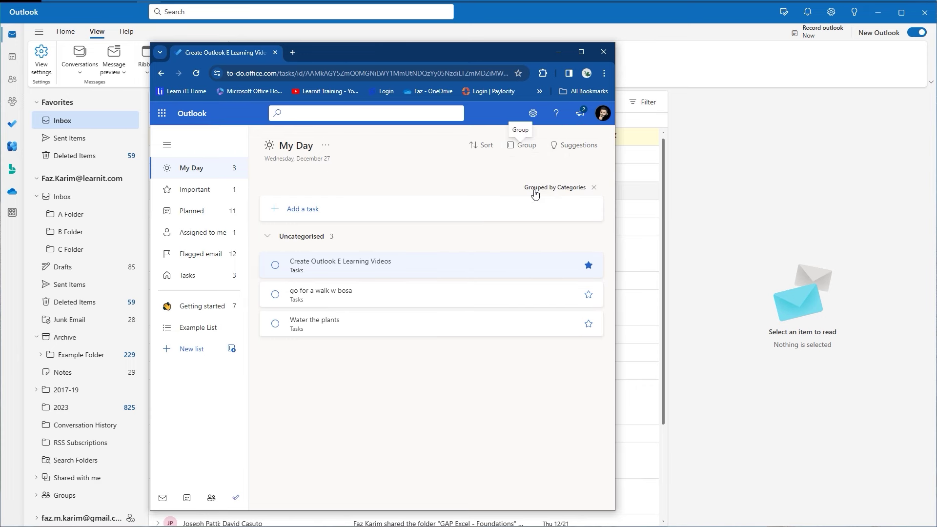
click(594, 189)
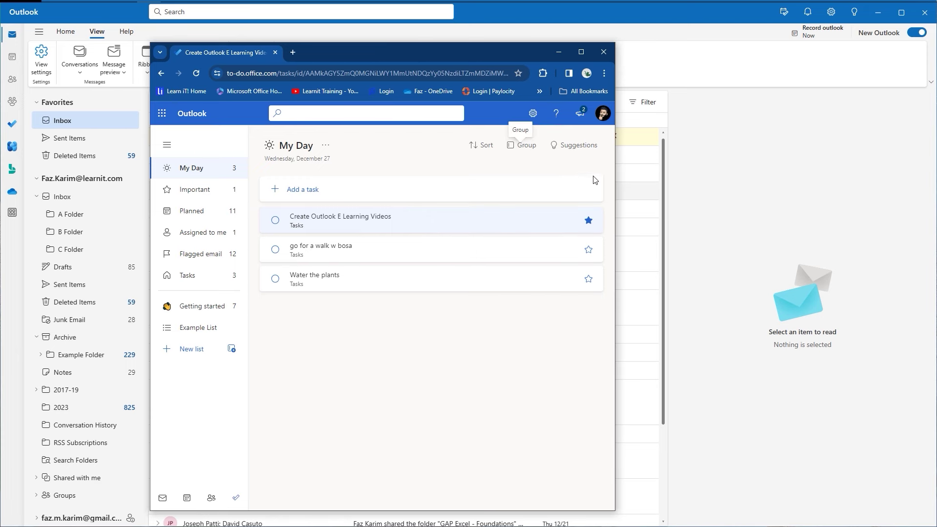
click(170, 214)
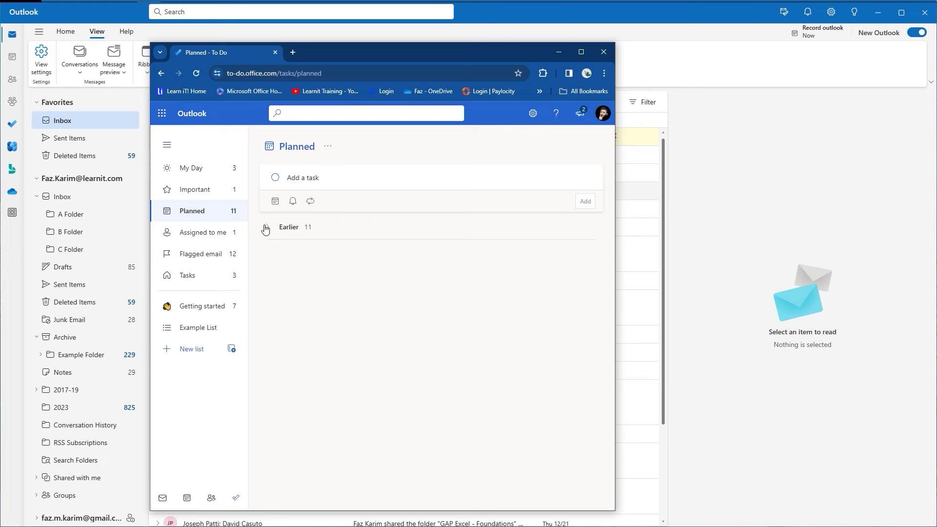
Expand Earlier, review and hide the 'SQL - Teaching Labs' details, then switch to Assigned to me.
click(268, 205)
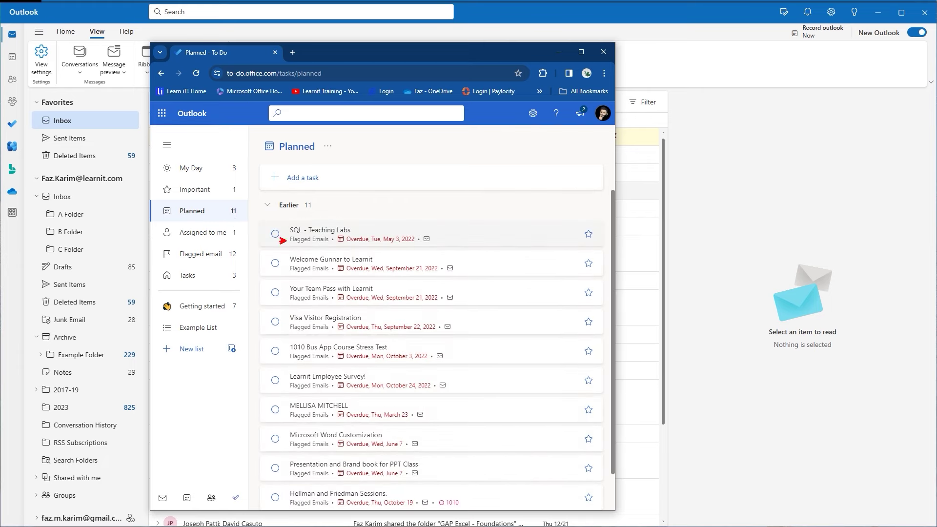
drag(282, 269, 290, 295)
click(521, 242)
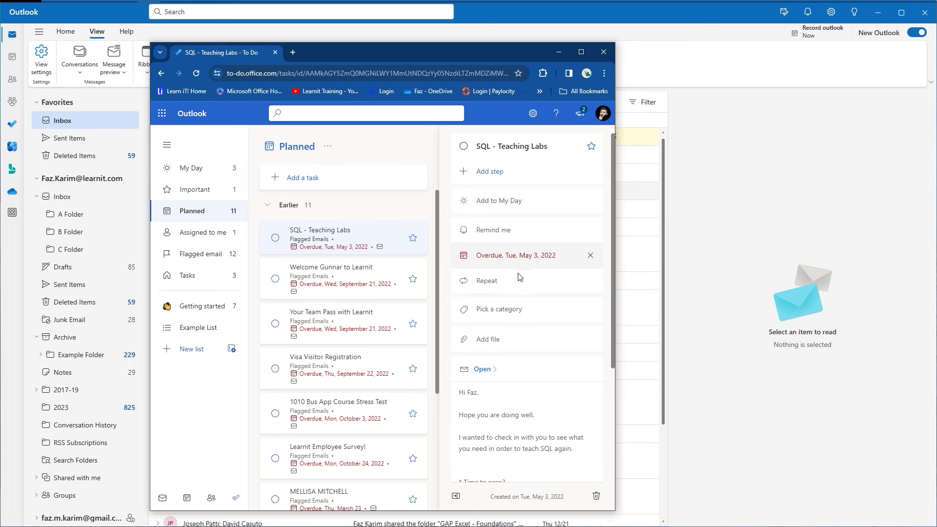
scroll(521, 339, down, 3)
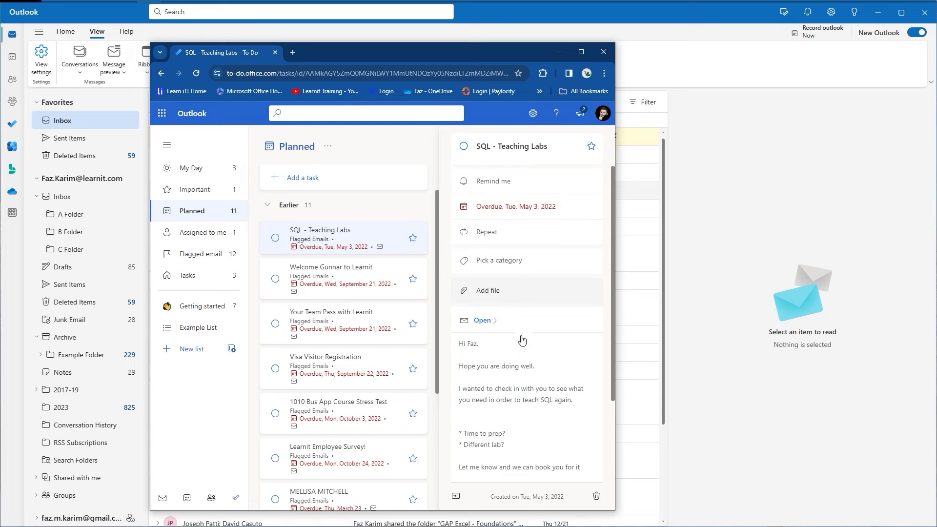
scroll(521, 337, up, 3)
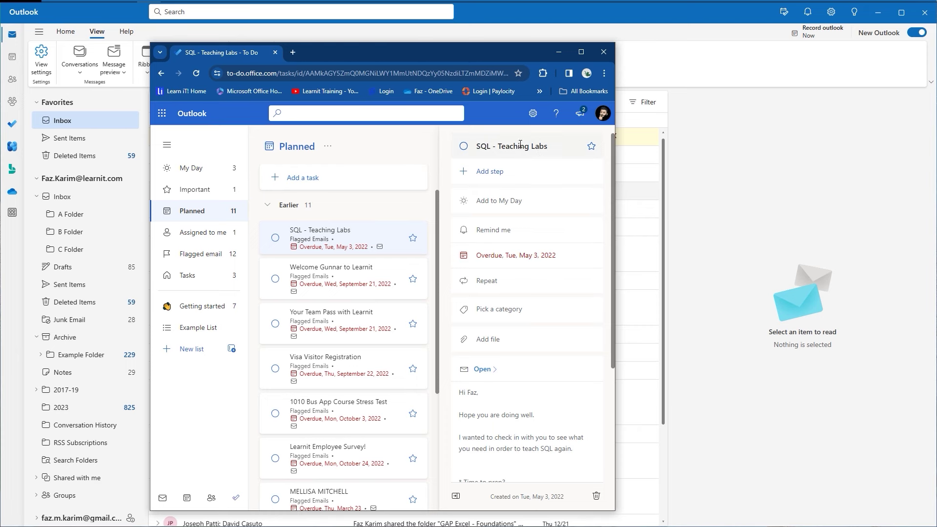
click(456, 495)
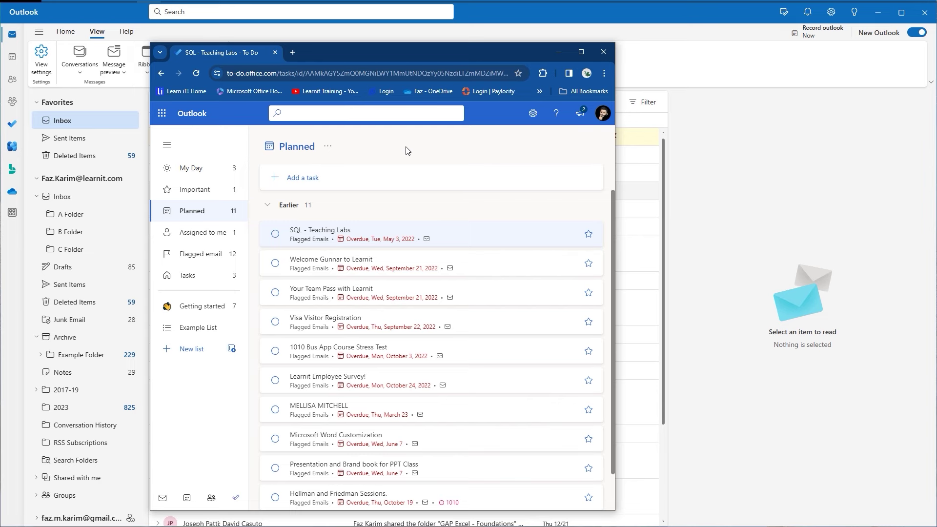
click(215, 233)
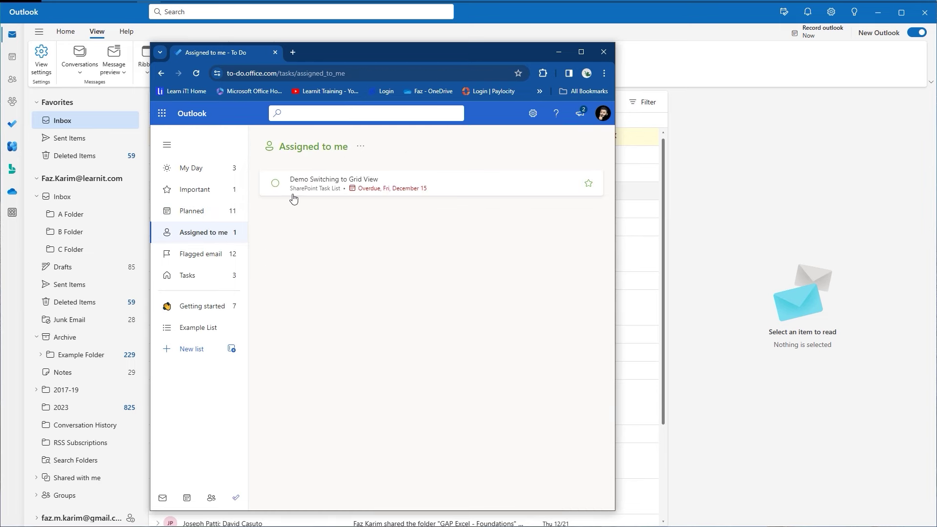
Switch to the Tasks list showing three open tasks and 78 completed.
mouse_move(293, 196)
mouse_down()
mouse_move(345, 189)
mouse_move(322, 210)
mouse_up()
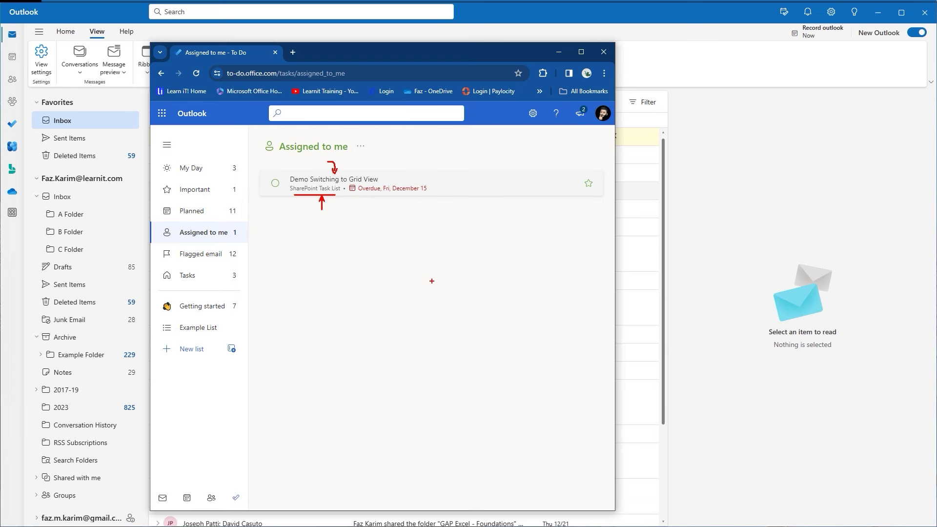
key(Escape)
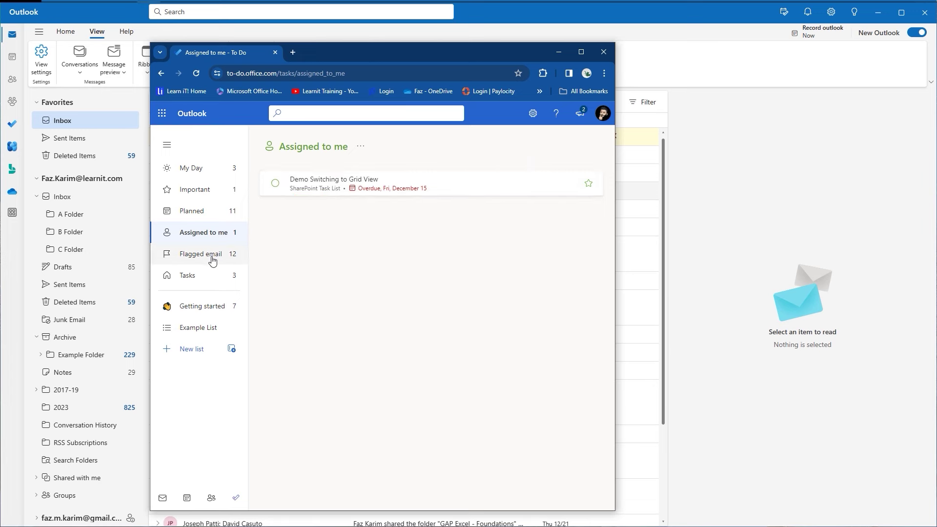
mouse_move(240, 257)
mouse_down()
mouse_move(250, 256)
mouse_move(258, 206)
mouse_move(239, 201)
mouse_up()
key(Escape)
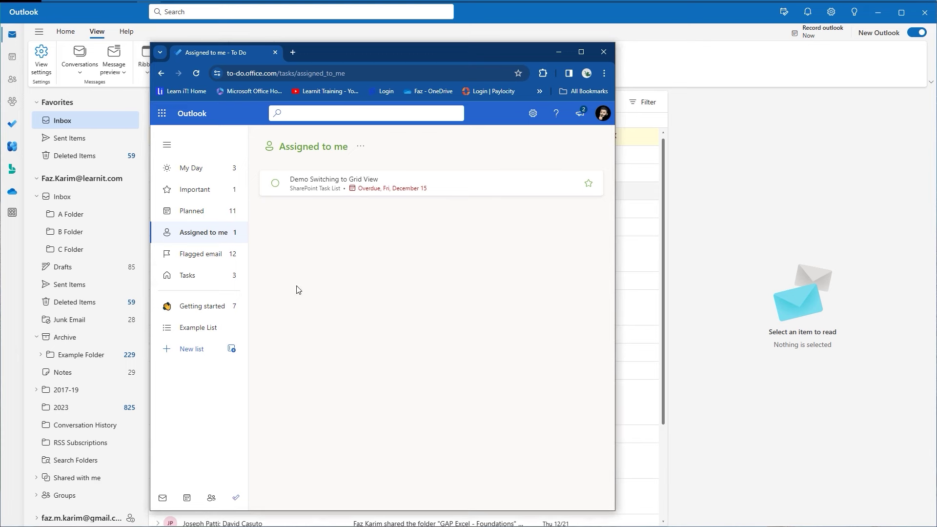
click(210, 278)
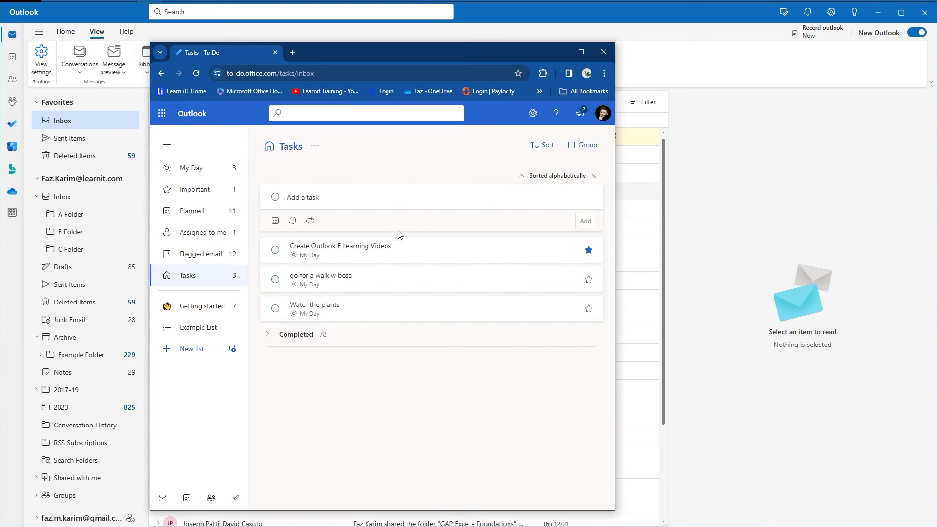
Show the Getting started list in Microsoft To Do, with seven open sample tasks and one completed.
key(ctrl+2)
drag(215, 276, 217, 265)
key(Escape)
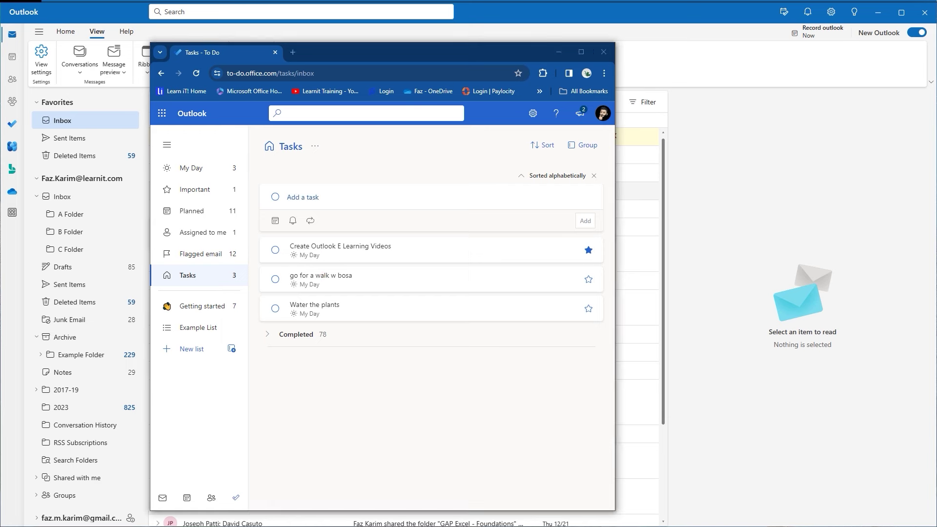
key(ctrl+2)
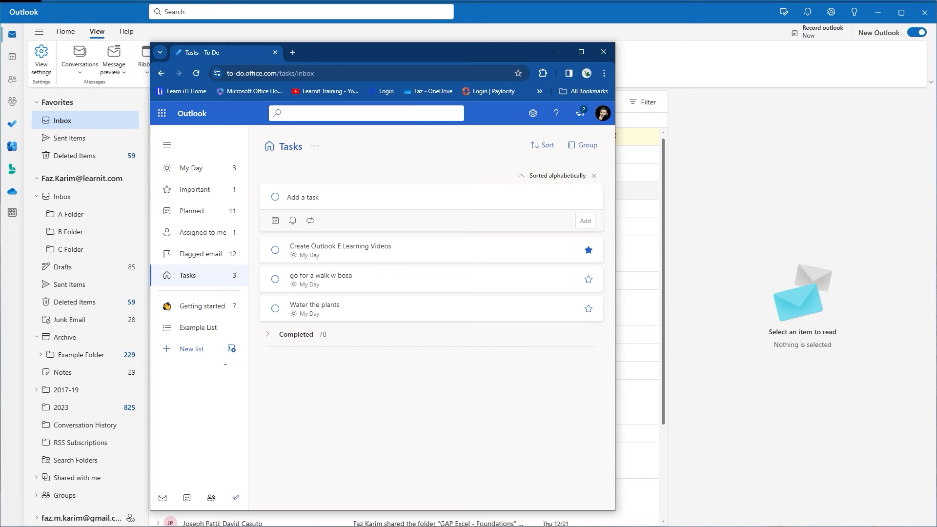
mouse_move(158, 338)
mouse_down()
mouse_move(211, 361)
mouse_move(200, 356)
mouse_up()
key(Escape)
click(224, 318)
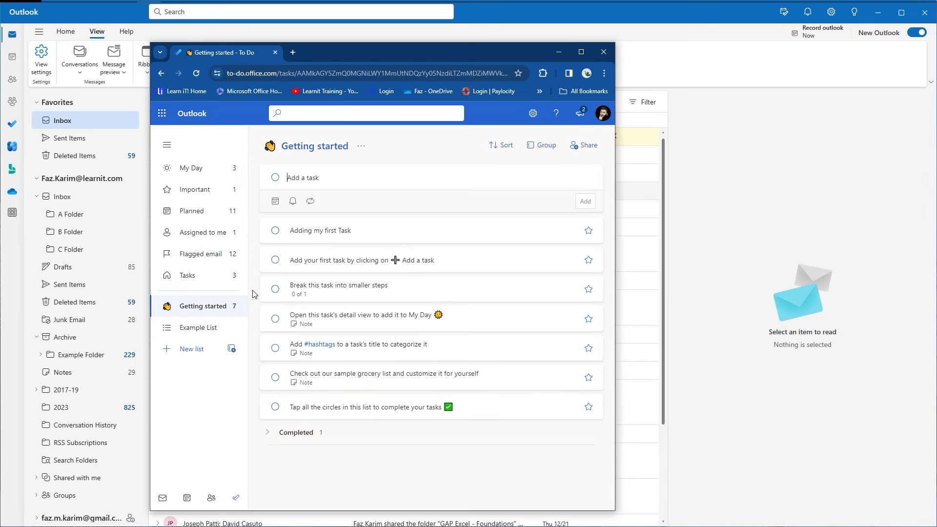
Complete the first two sample tasks, view details of 'Break this task into smaller steps', then close the details pane.
click(275, 232)
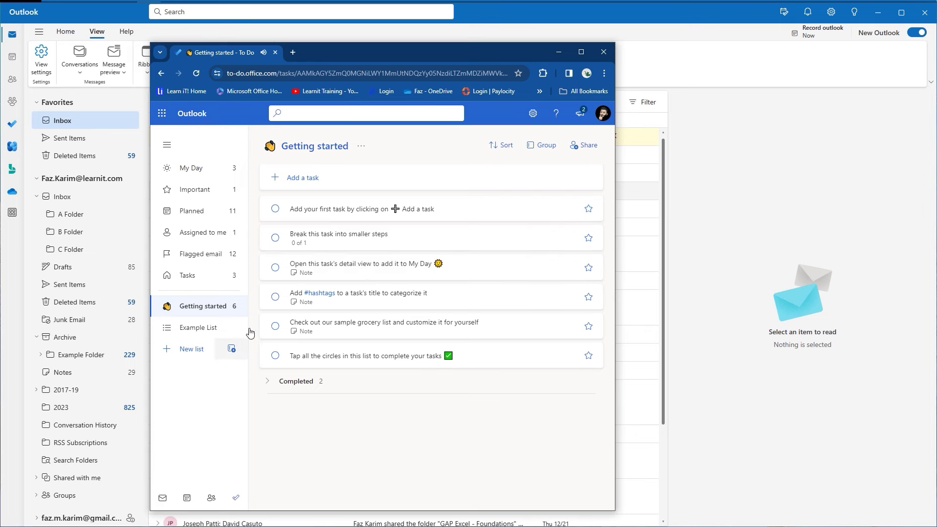
click(276, 208)
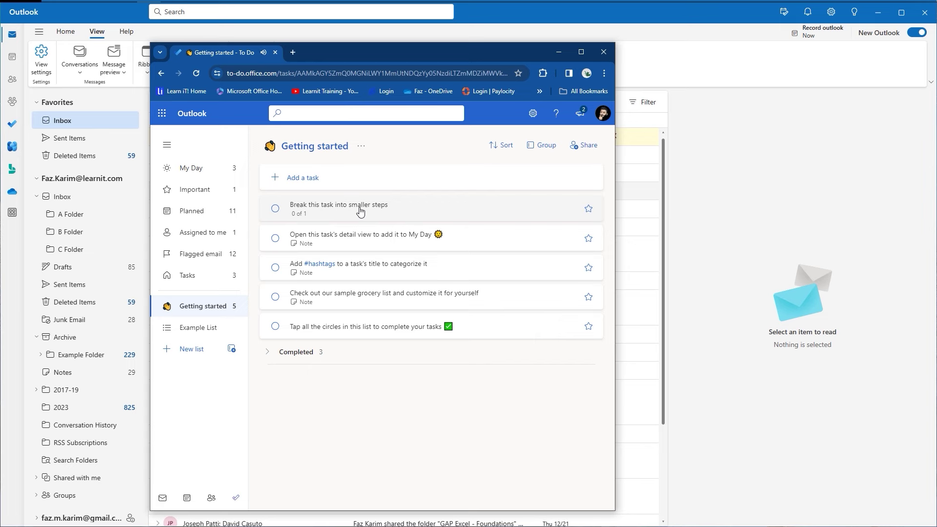
click(360, 211)
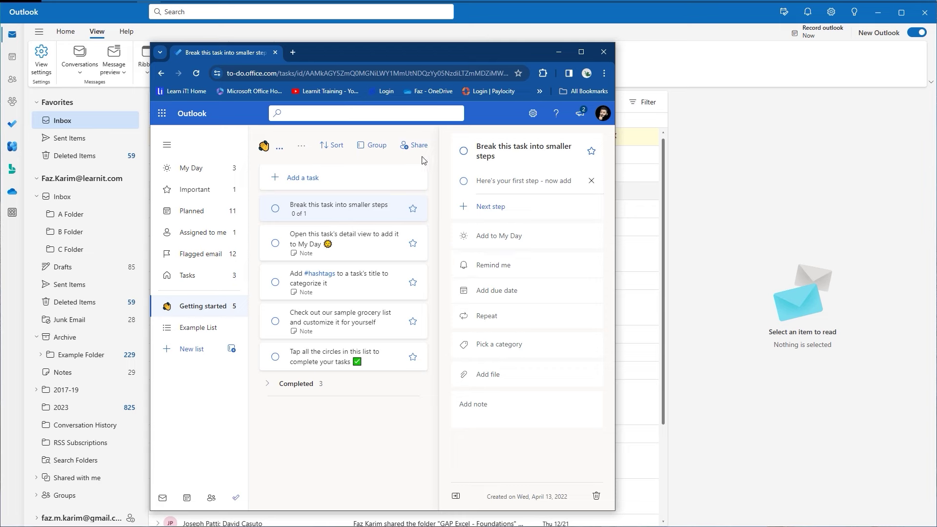
click(365, 176)
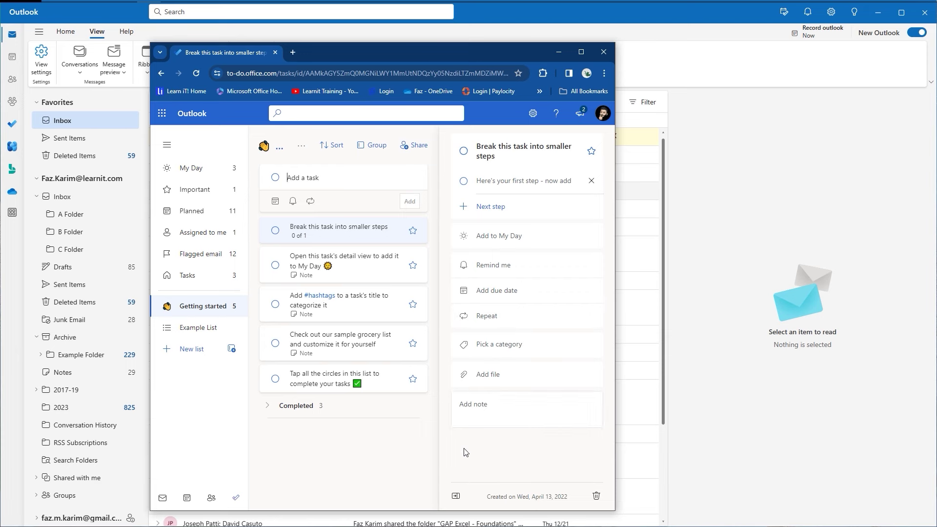
click(453, 497)
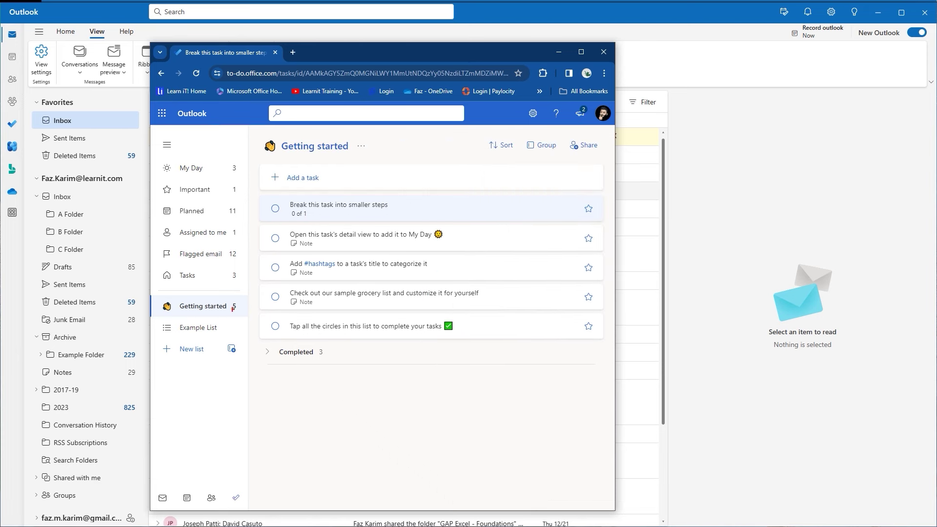
mouse_move(149, 294)
mouse_down()
mouse_move(243, 320)
mouse_move(262, 311)
mouse_up()
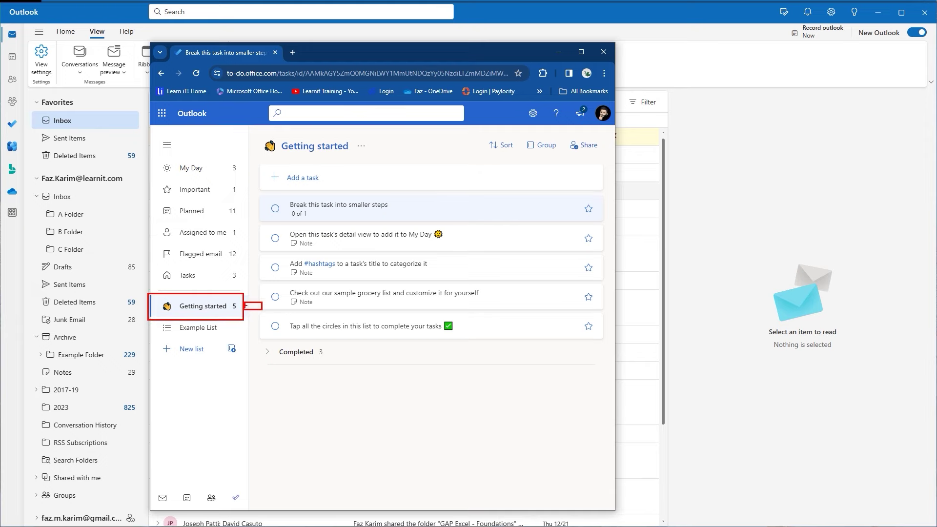